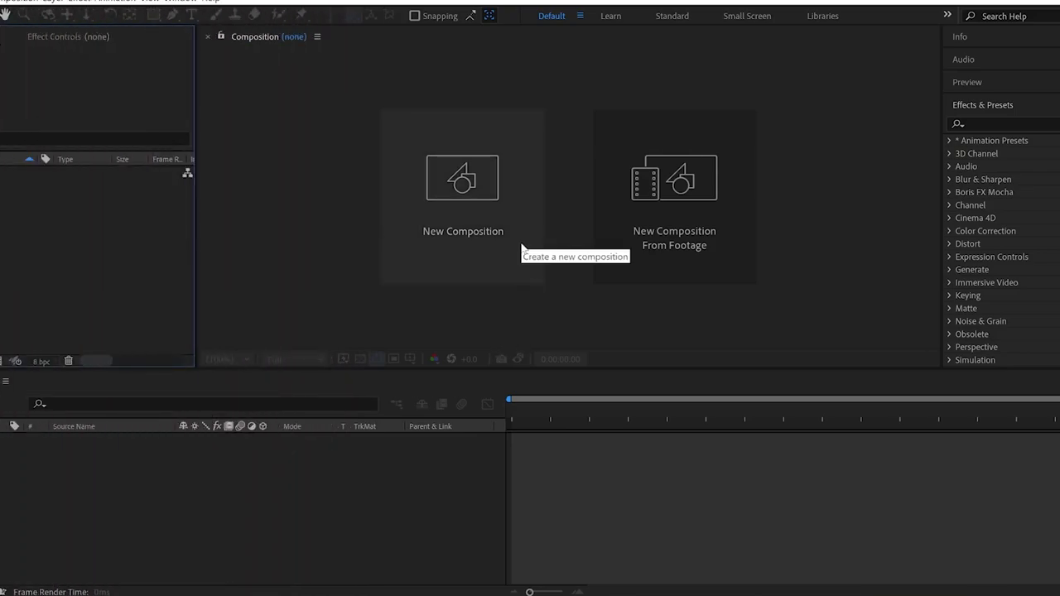
Step: Create a 3840 × 2160 composition named Main Comp at 60 fps with a duration of 0:00:07:00
click(522, 246)
text(Main Comp)
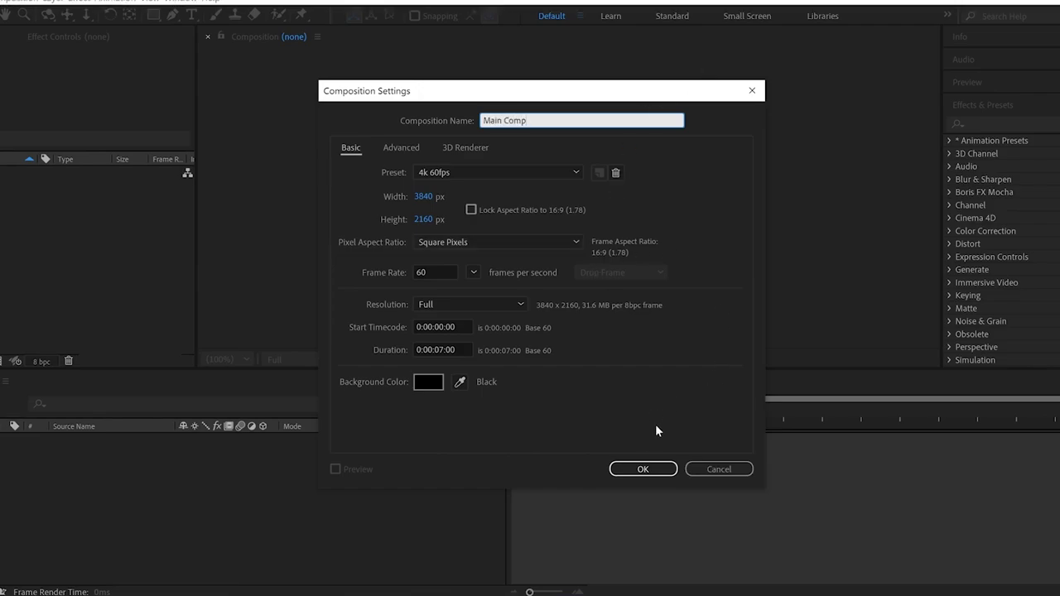
click(641, 468)
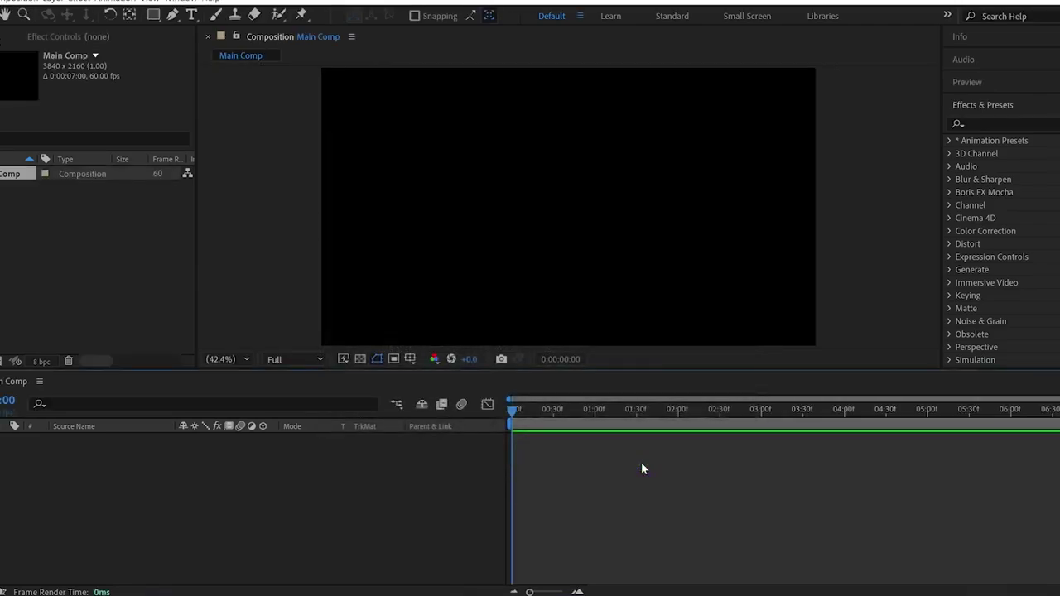
Step: Import the Palm Logo Illustrator file as Composition - Retain Layer Sizes
double_click(155, 273)
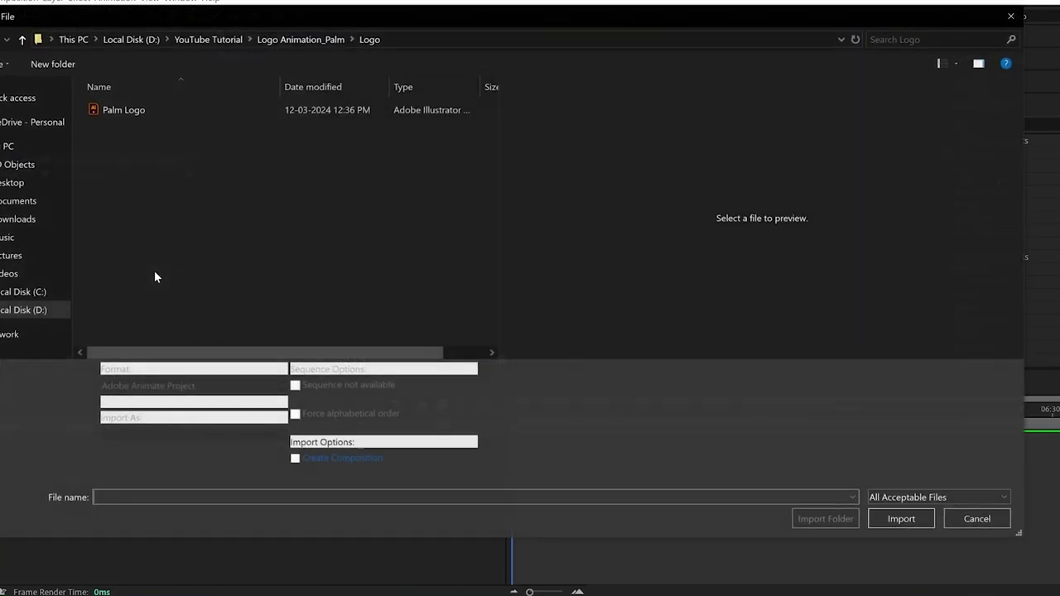
click(152, 107)
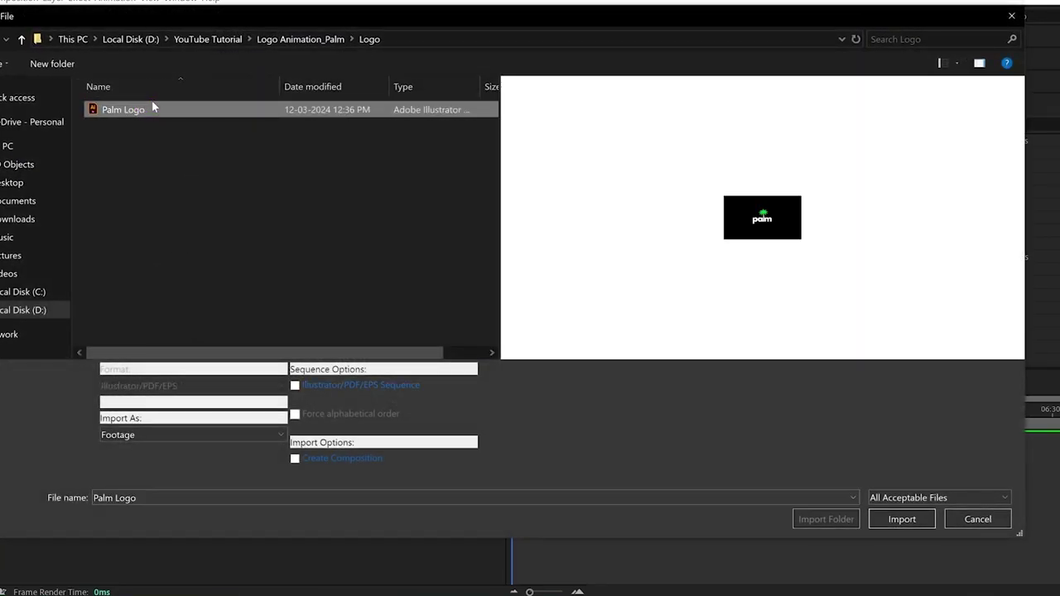
click(178, 434)
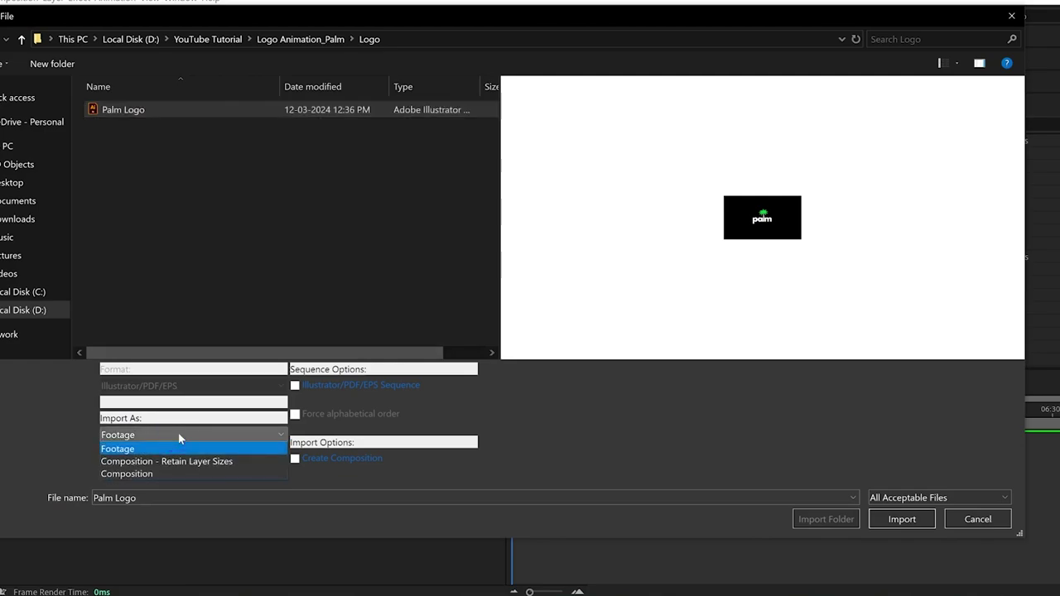
click(267, 461)
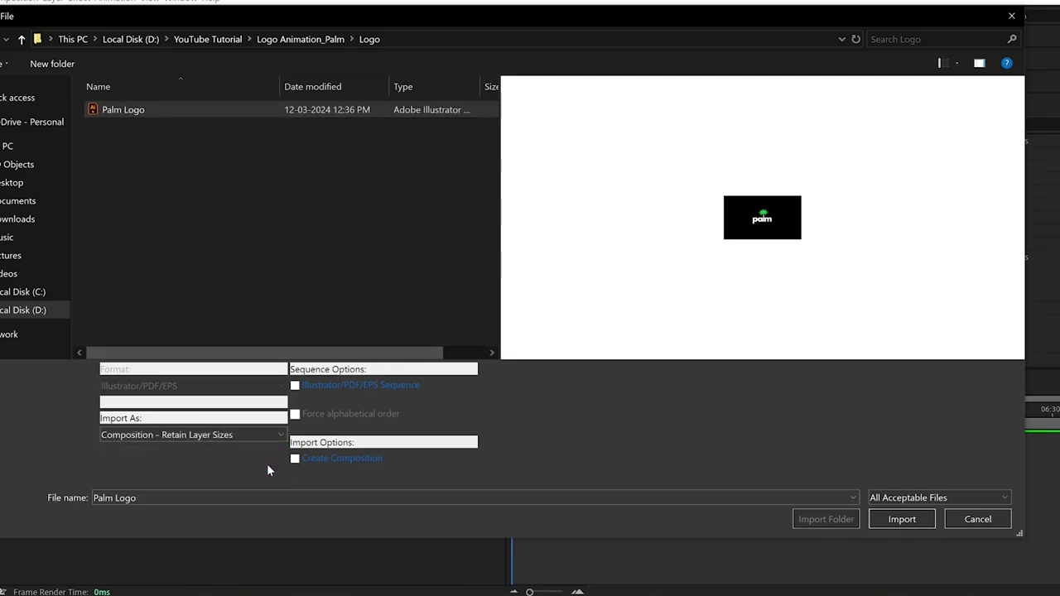
click(883, 516)
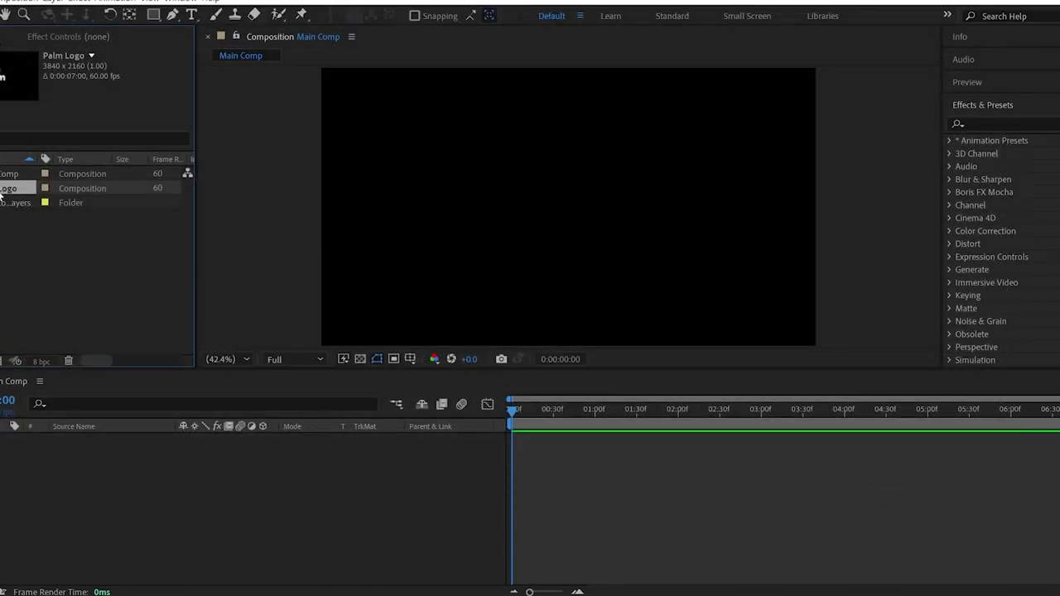
Step: Add the Palm Logo composition to the Main Comp timeline and open it to reach its layers
drag(2, 196, 54, 448)
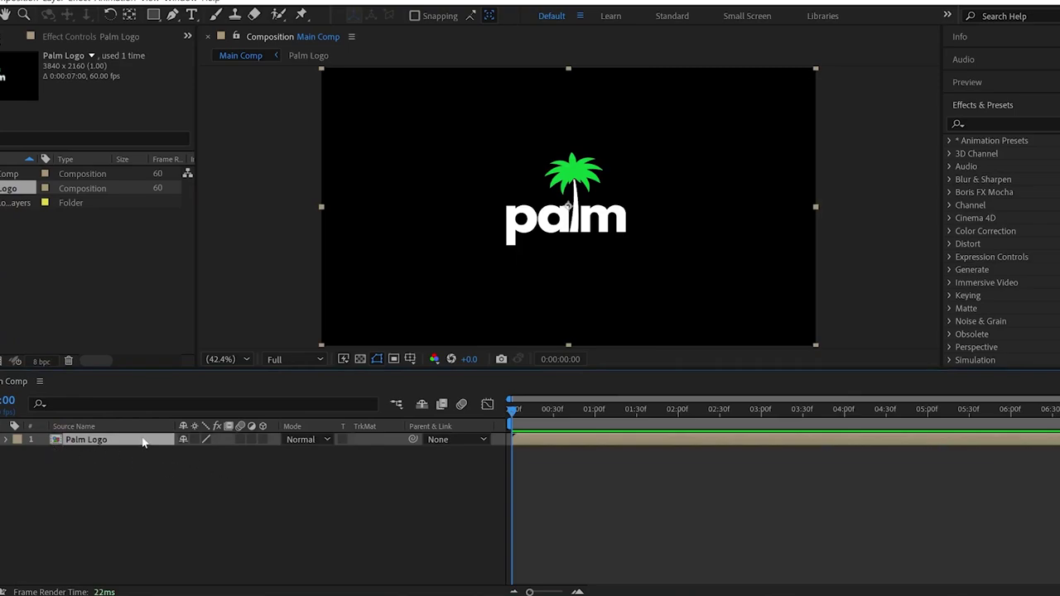
double_click(142, 441)
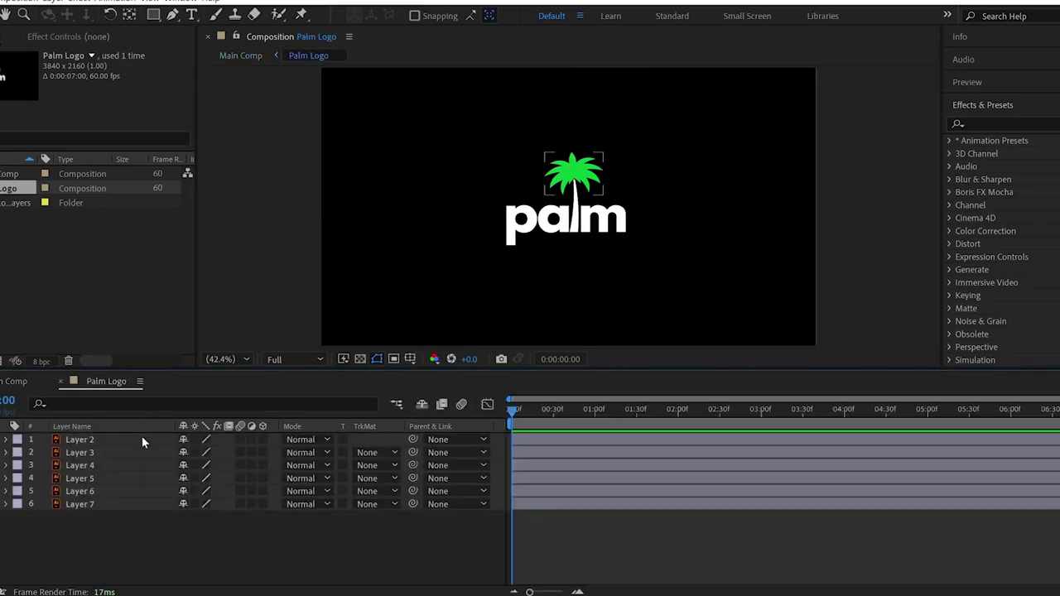
Step: Step through the layers from Layer 7 up to Layer 2 and back to check which logo part each holds
click(107, 504)
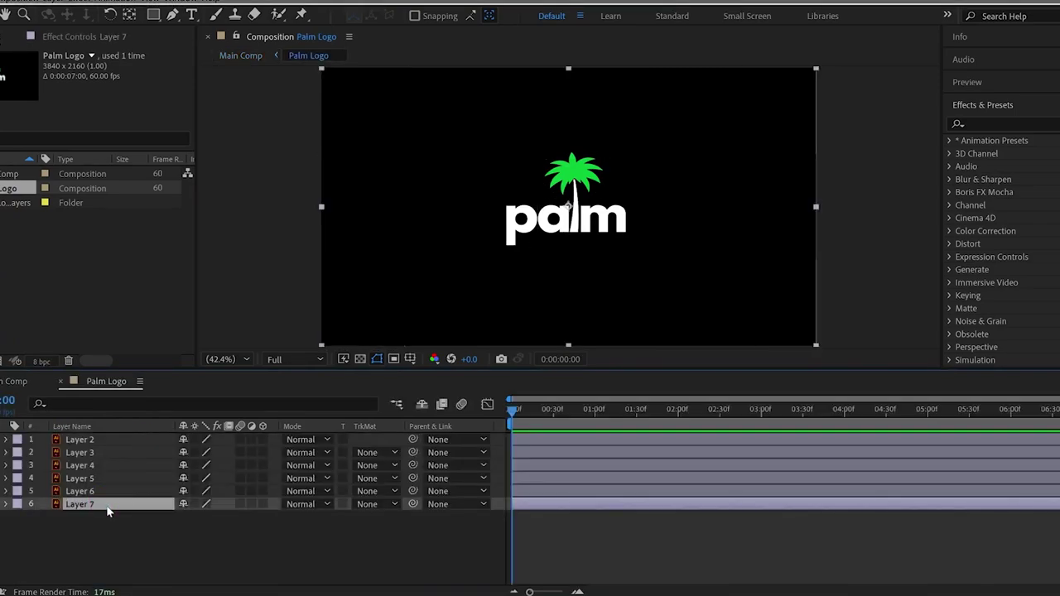
key(ctrl+Up)
key(ctrl+Up)
key(ctrl+Up)
key(ctrl+Up)
key(ctrl+Up)
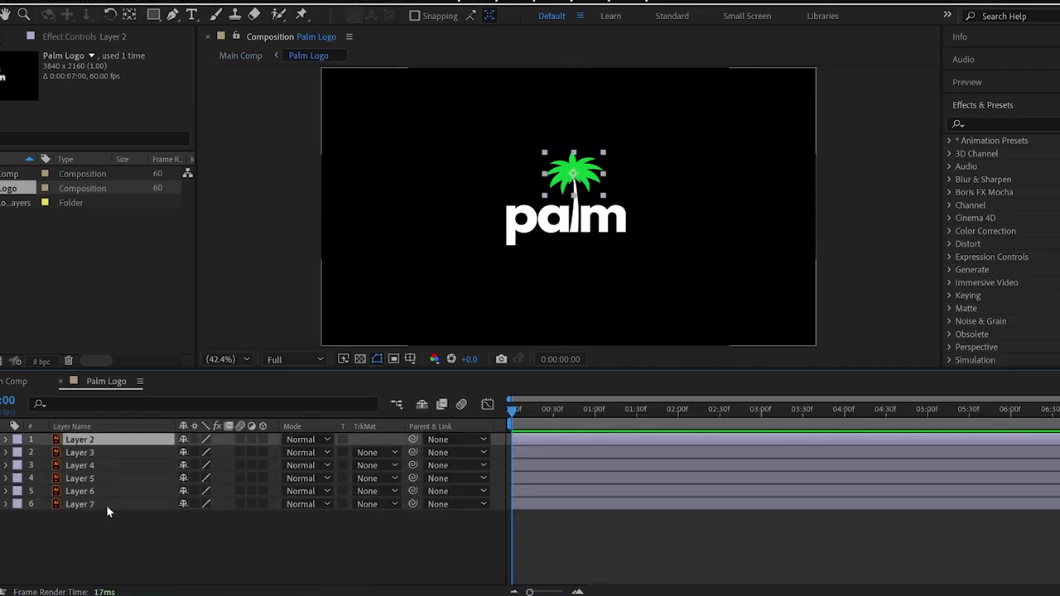
key(ctrl+Down)
key(ctrl+Down)
key(ctrl+Down)
key(ctrl+Down)
key(ctrl+Down)
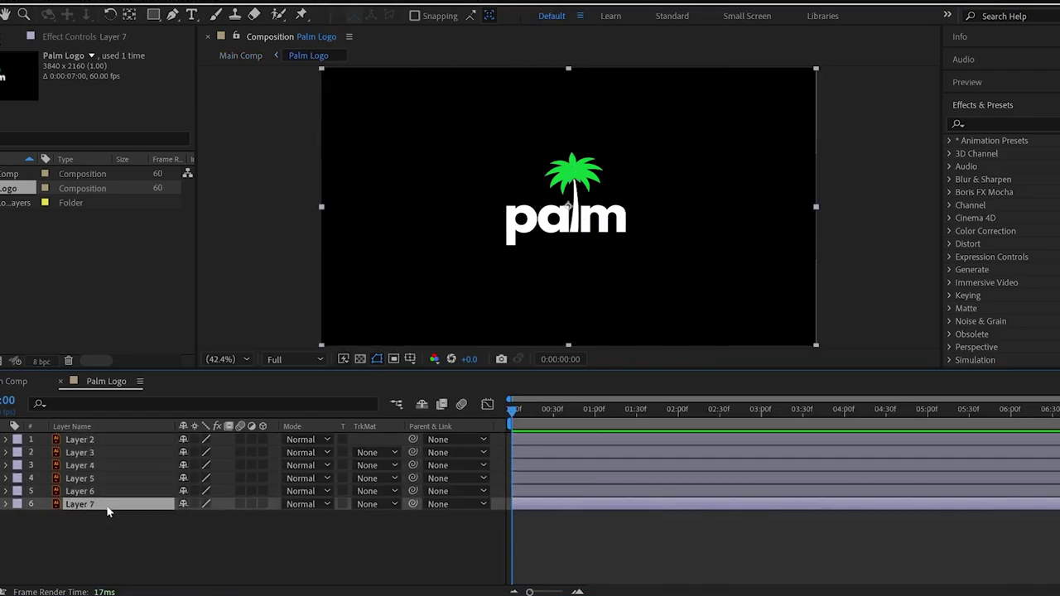
Step: Convert all six Illustrator layers of the Palm Logo composition to shape layers with Create Shapes from Vector Layer
drag(70, 535, 102, 443)
right_click(102, 442)
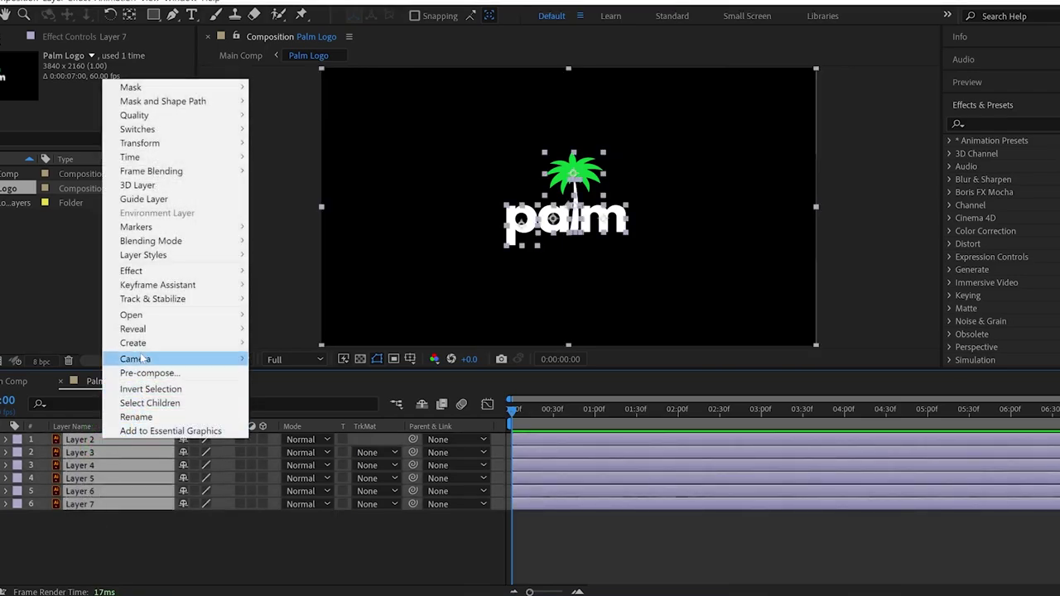
mouse_move(141, 351)
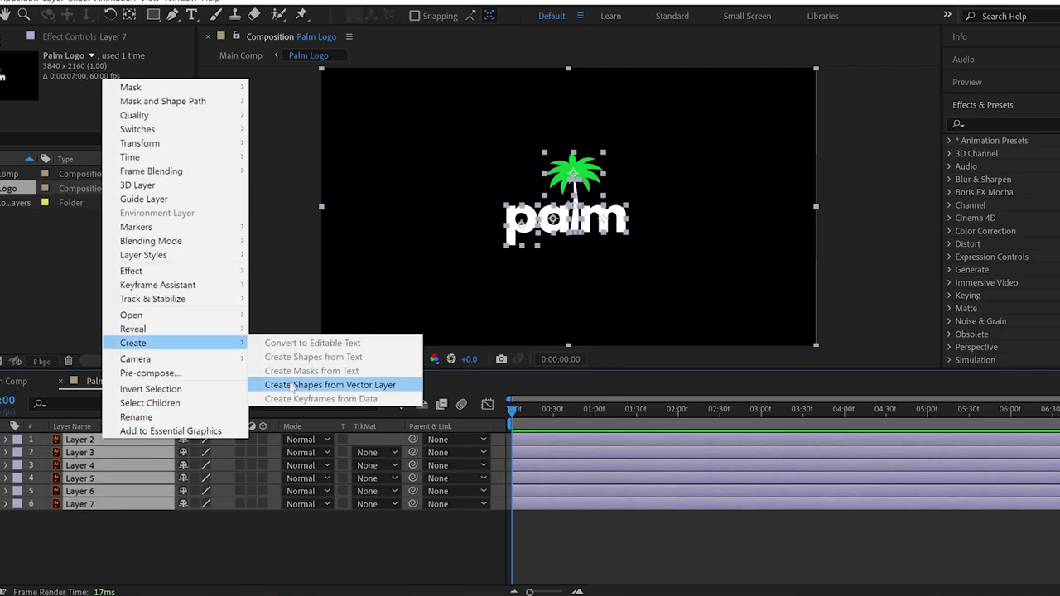
click(293, 386)
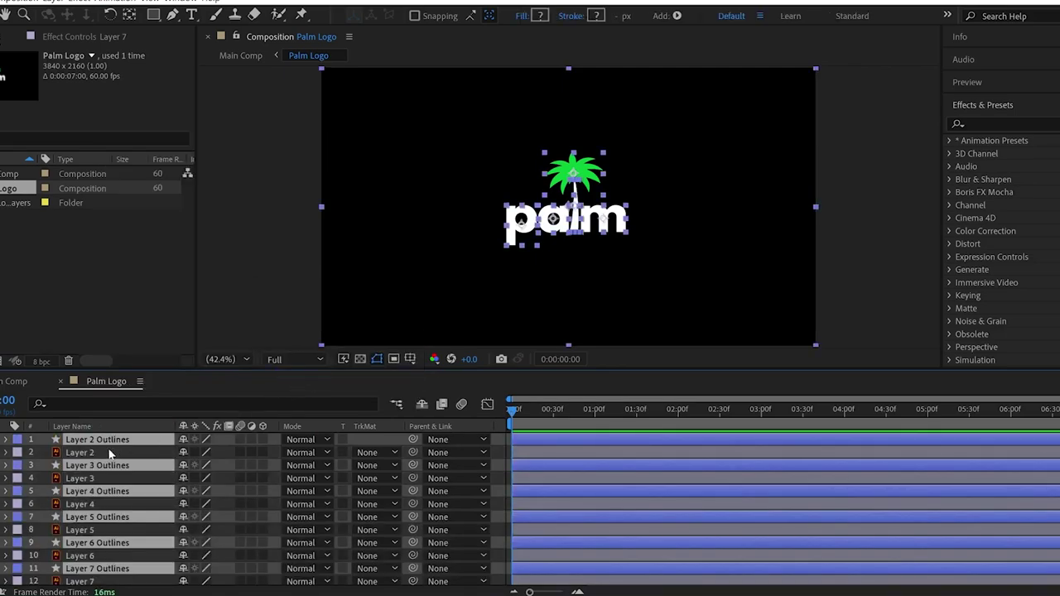
Step: Select the original Illustrator layers by their Lavender label group and delete them, keeping only the outline layers
click(18, 452)
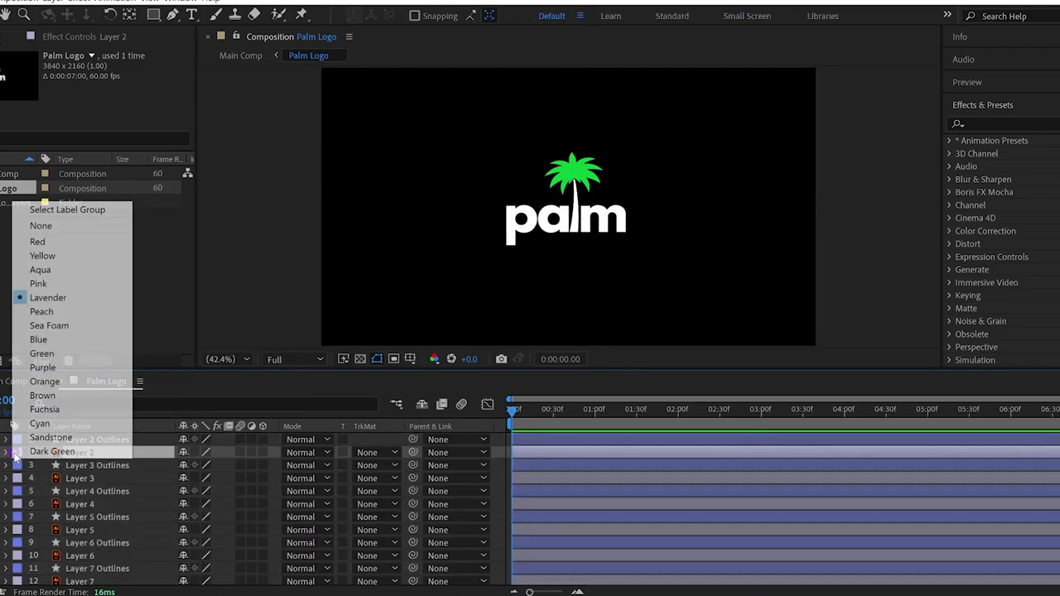
click(41, 209)
key(Delete)
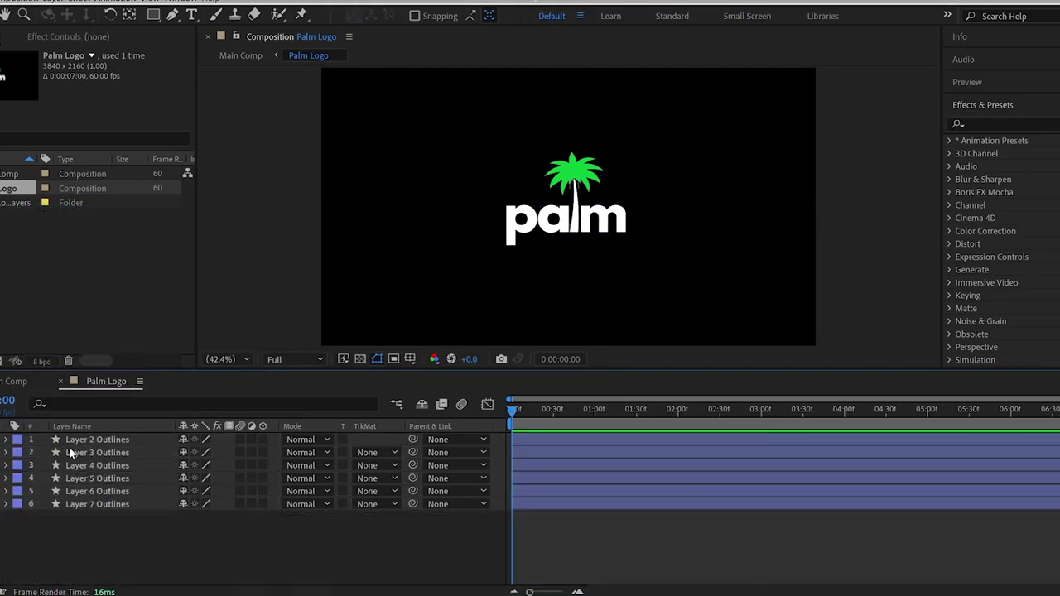
Step: Rename Layer 7 Outlines as Background and Layer 6 Outlines as P
click(97, 504)
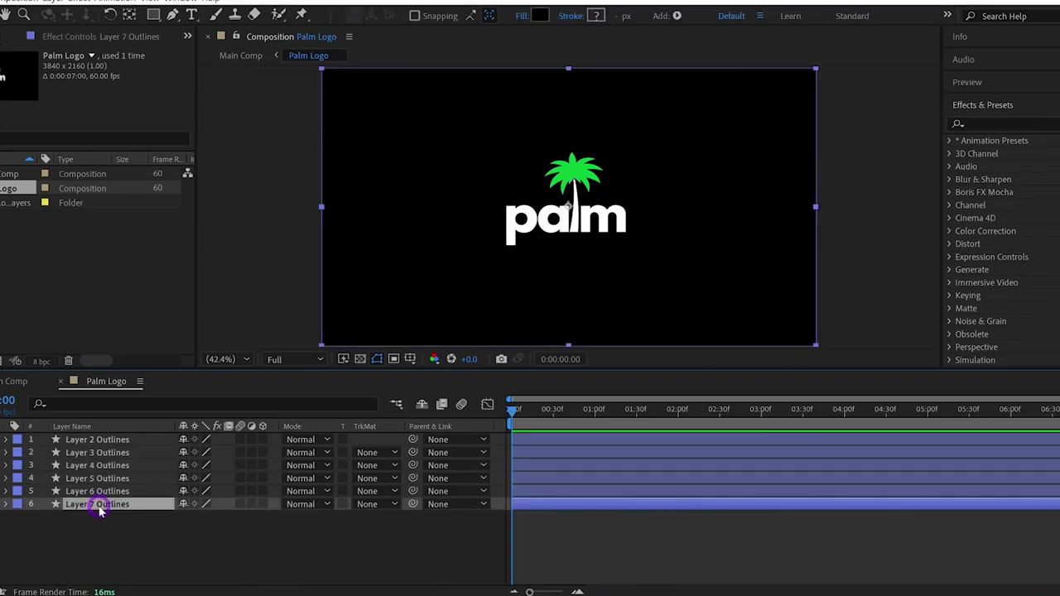
key(Return)
text(Back)
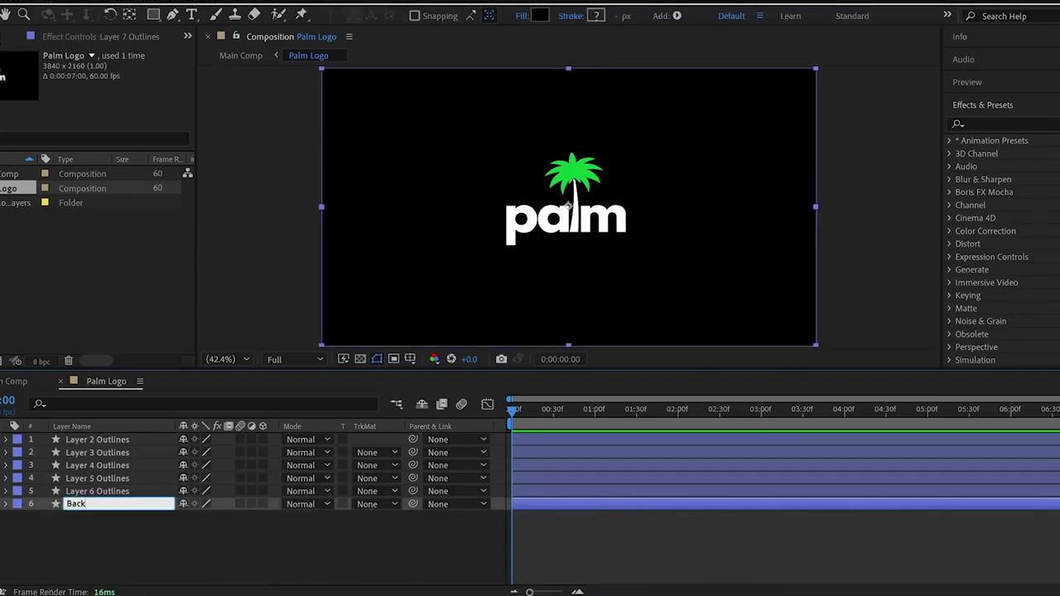
key(Return)
key(ctrl+Up)
key(Return)
text(P)
key(Return)
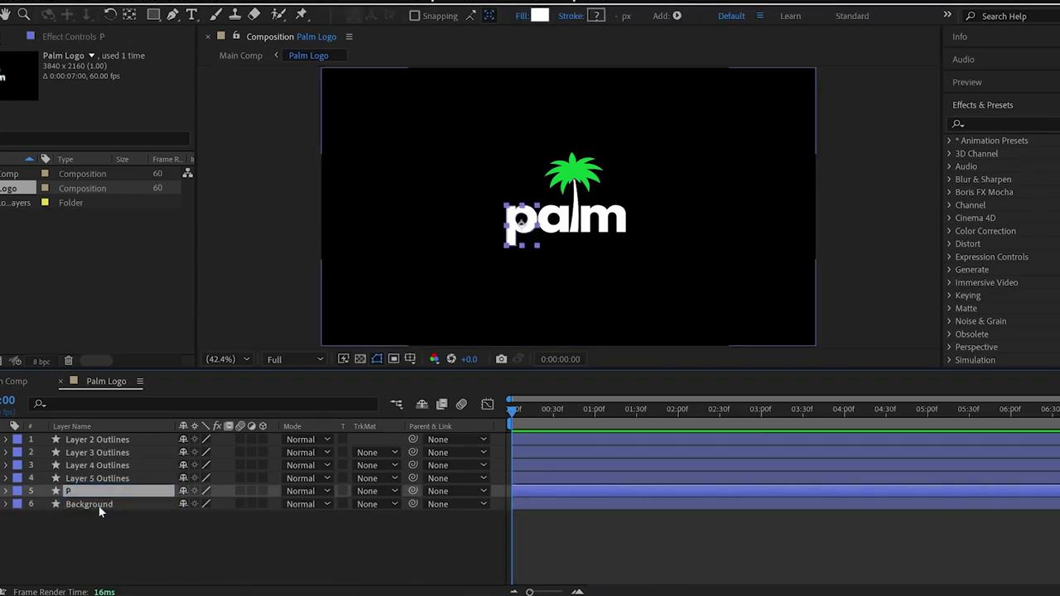
Step: Rename the Layer 5, 4, 3 and 2 outlines as A, M, L and Plant respectively
key(ctrl+Up)
key(Return)
text(A)
key(Return)
key(shift+Tab)
text(M)
key(shift+Tab)
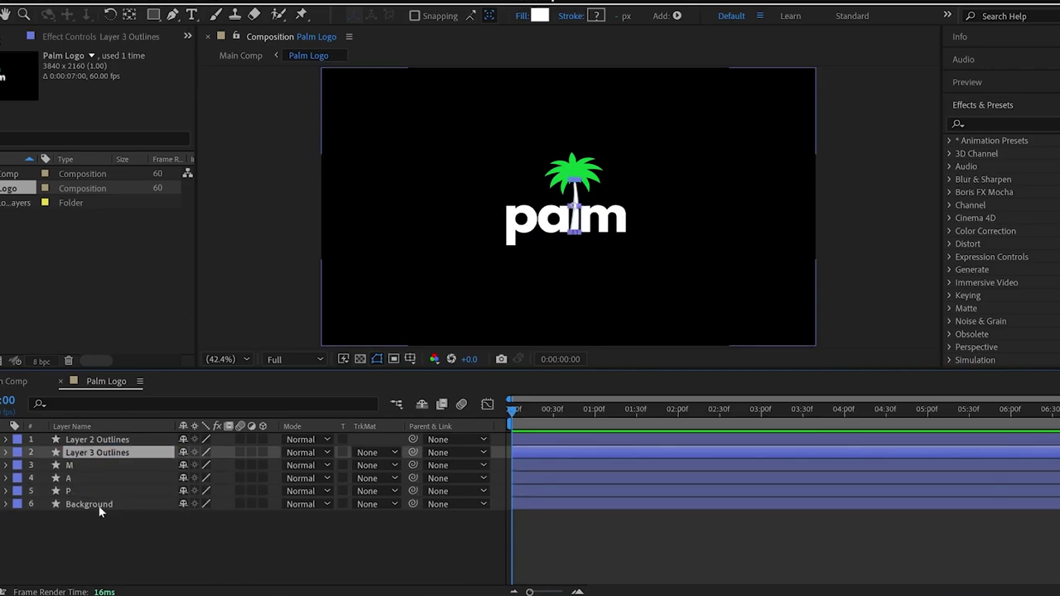
text(L)
key(shift+Tab)
text(Plant)
key(Return)
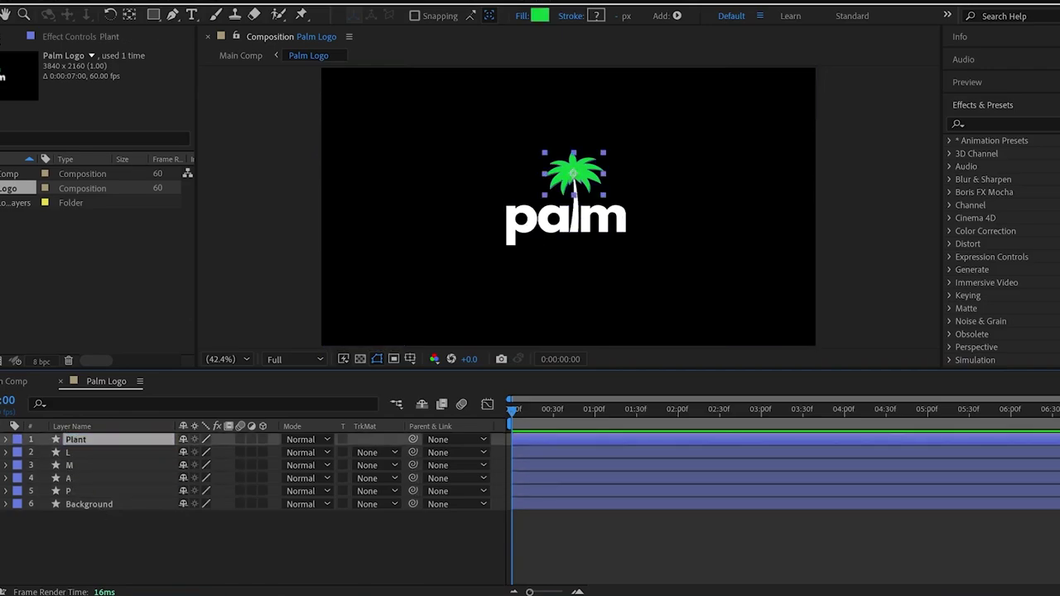
click(102, 520)
Step: Show only the P layer in the composition view by hiding the other layers
click(88, 490)
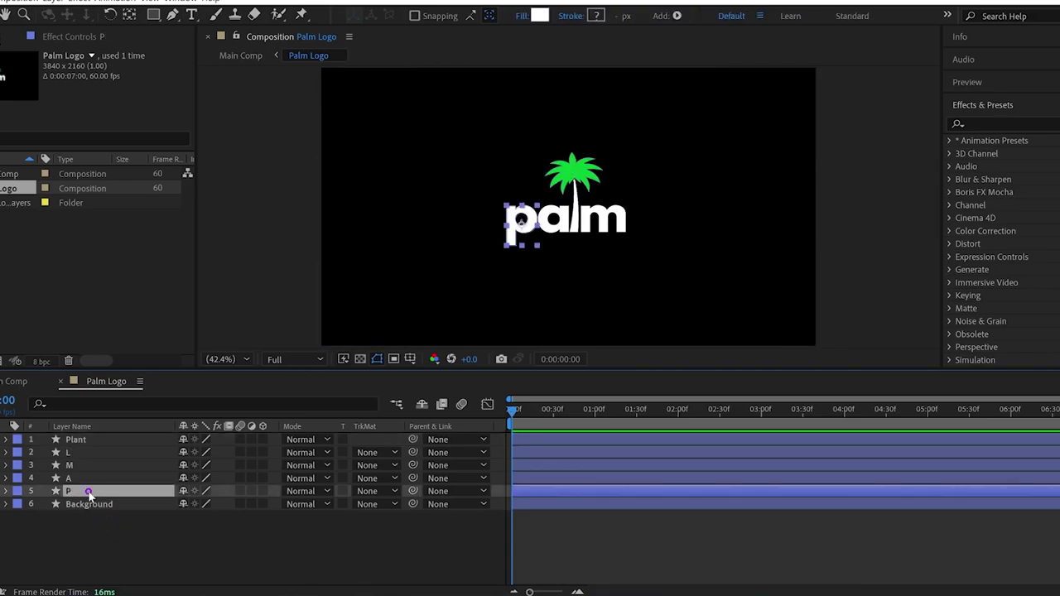
key(ctrl+shift+v)
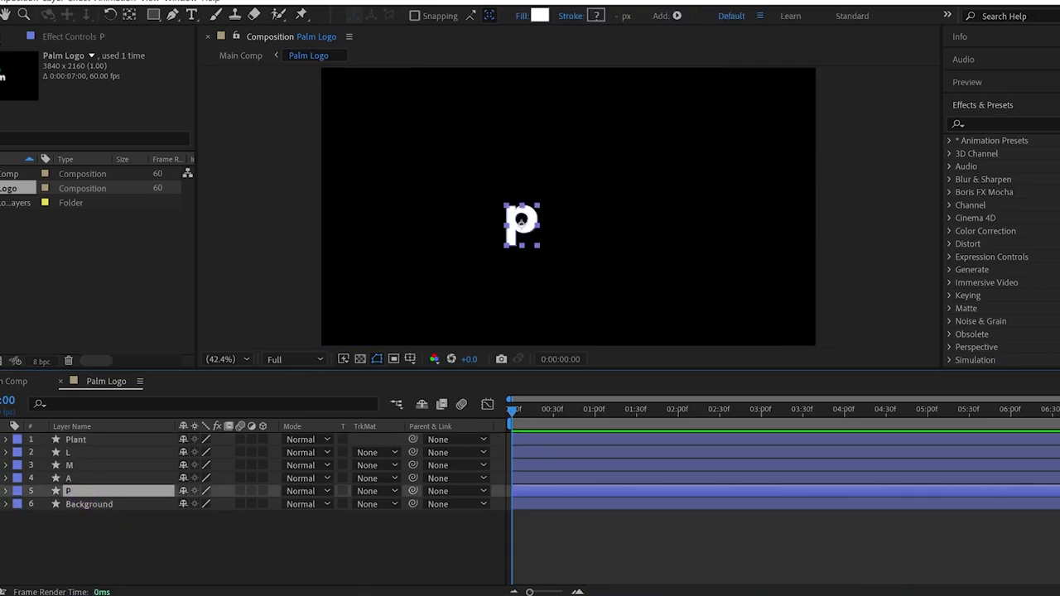
click(514, 259)
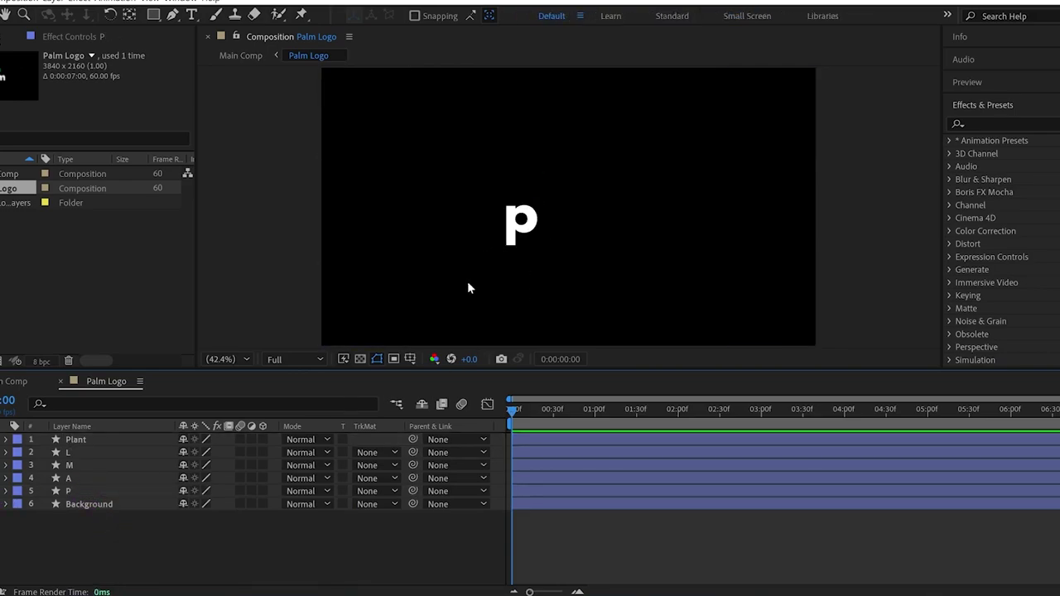
Step: Enlarge the composition view and turn on the Title/Action Safe guides
drag(449, 367, 444, 388)
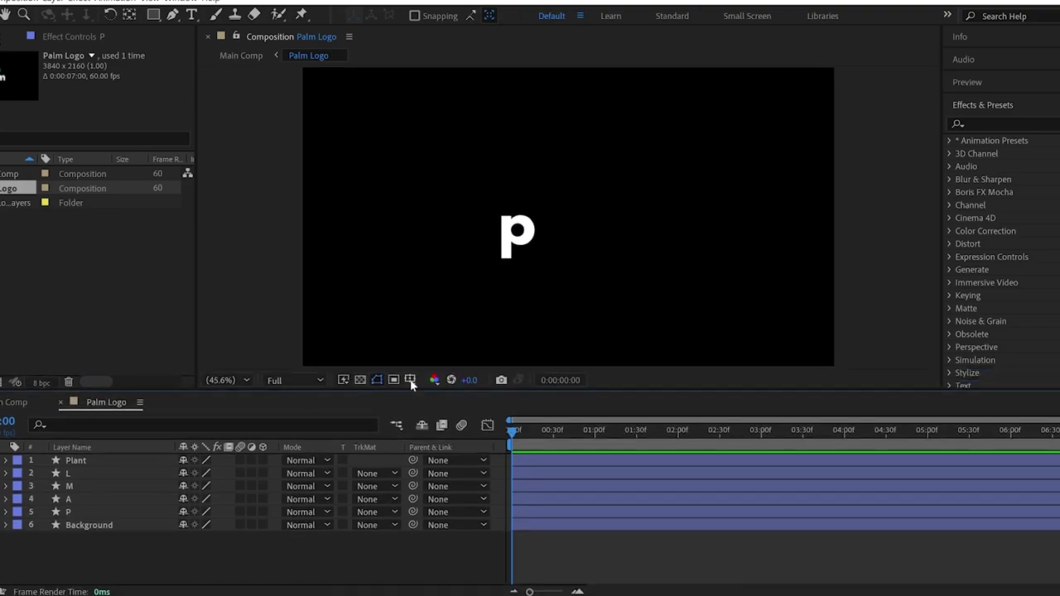
click(411, 382)
click(439, 395)
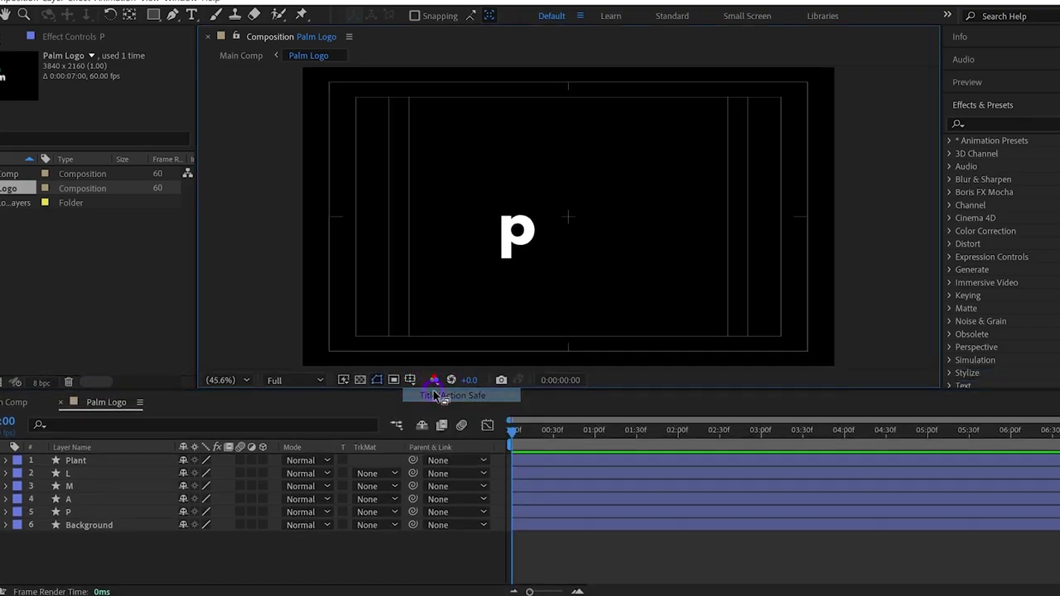
Step: Draw an open, right-angled Pen path with a 70.8 px red stroke from the frame centre, looping left, up and right, down over the p's stem
click(170, 16)
key(grave)
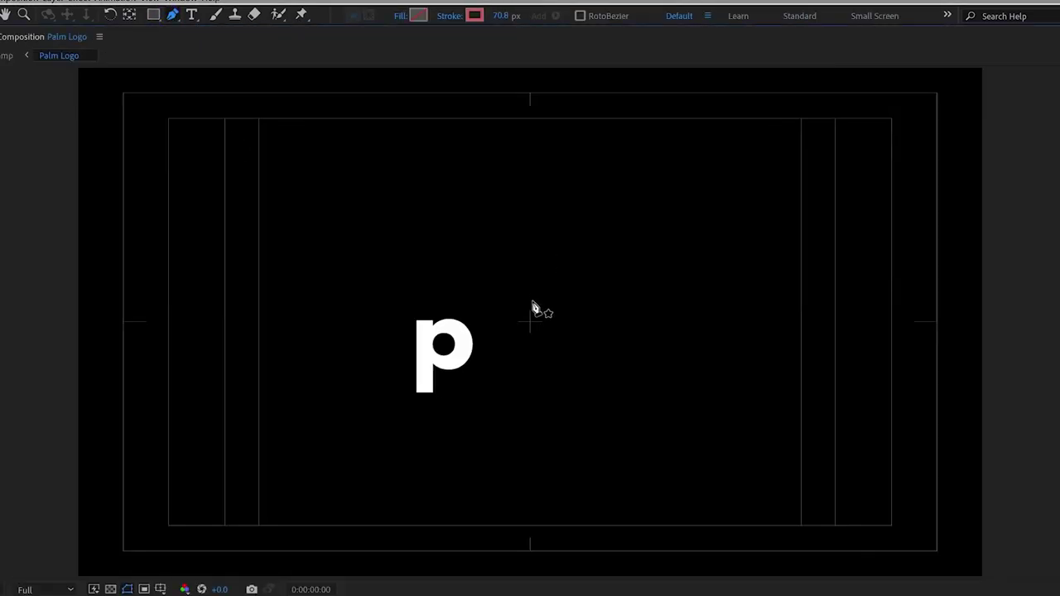
scroll(534, 315, up, 3)
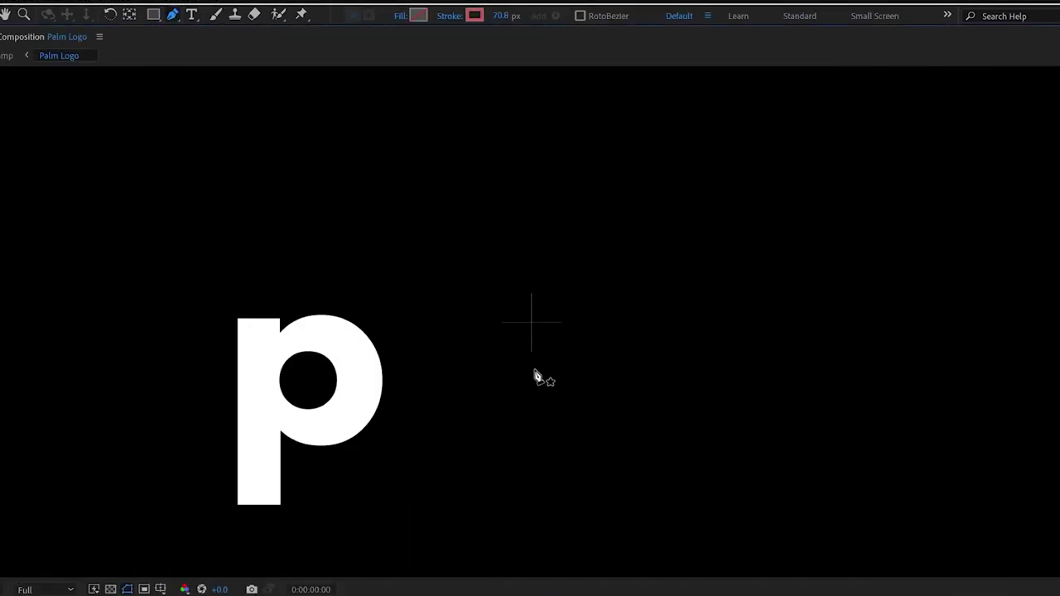
click(531, 324)
click(50, 323)
click(51, 158)
click(251, 158)
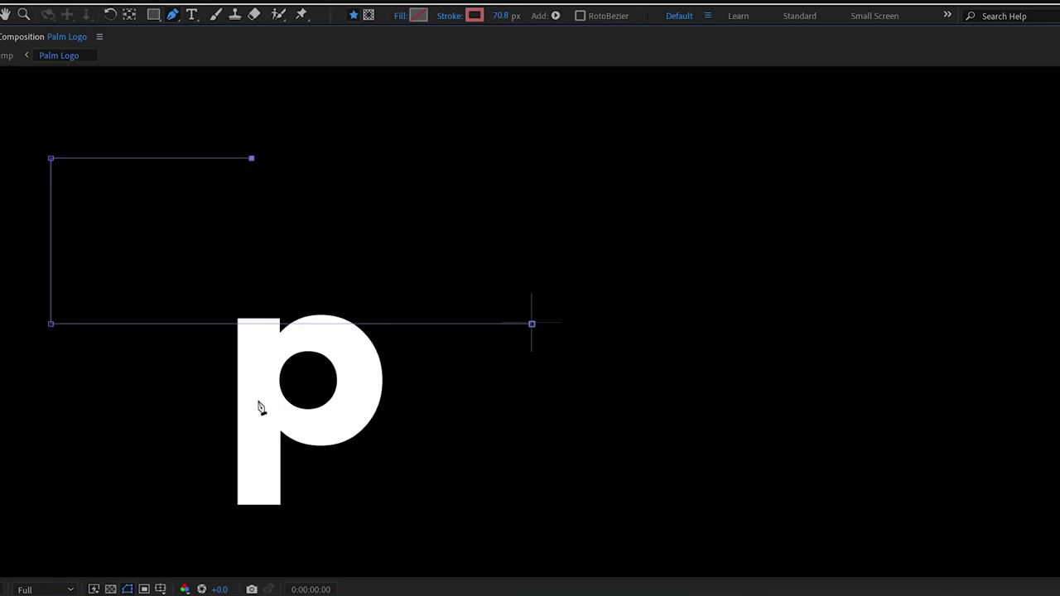
click(251, 427)
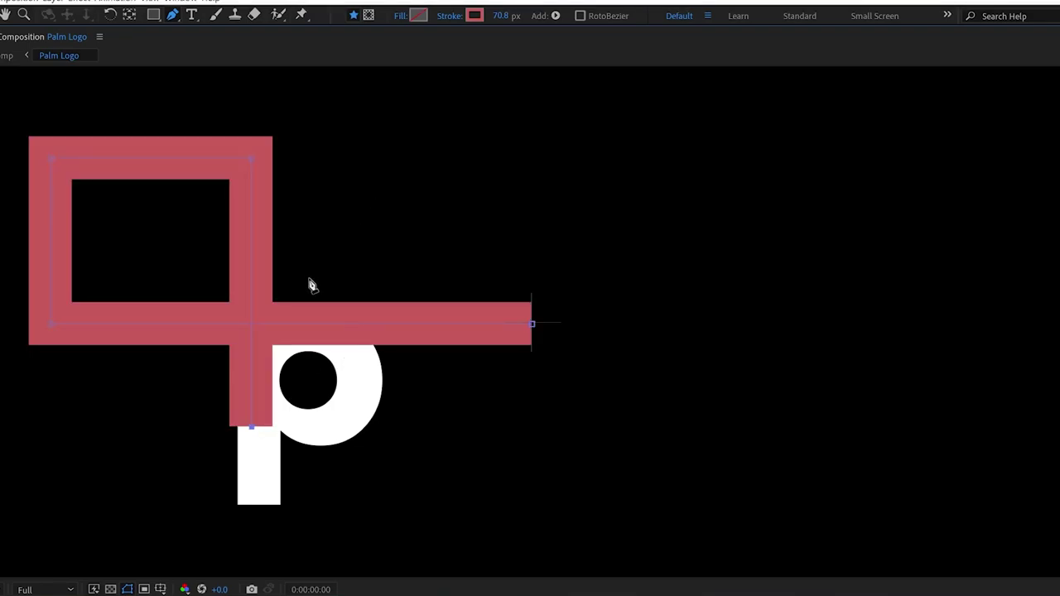
key(grave)
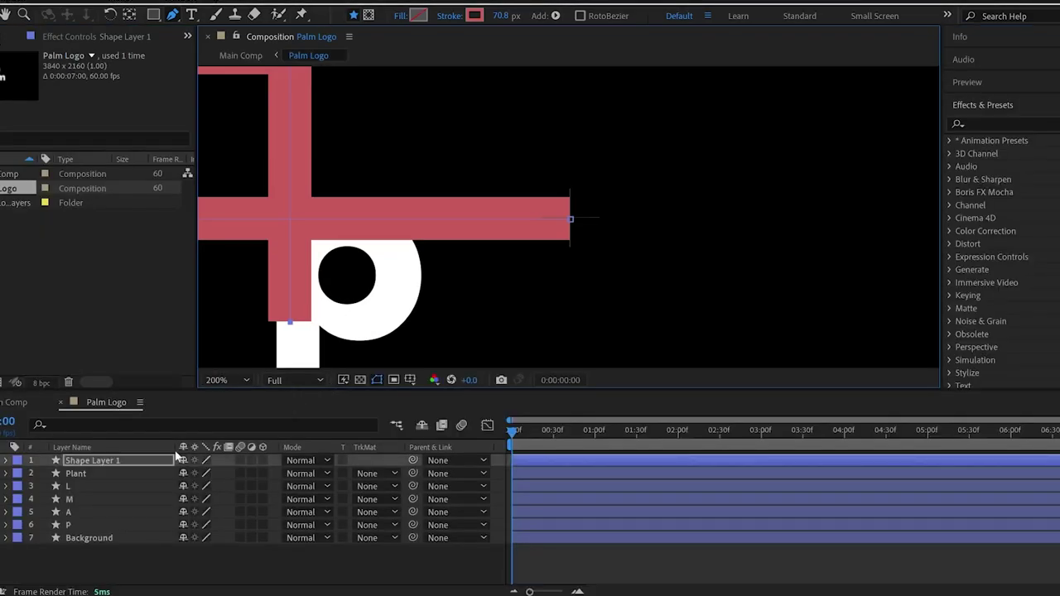
Step: Shift the path's vertical segment right to line up with the p's stem and extend its end point to the stem's base
click(164, 460)
key(grave)
click(251, 427)
shift+click(252, 158)
key(Right)
key(Right)
key(Right)
key(Right)
key(Right)
key(Right)
key(Right)
key(Right)
key(Right)
key(Right)
drag(259, 426, 259, 505)
key(grave)
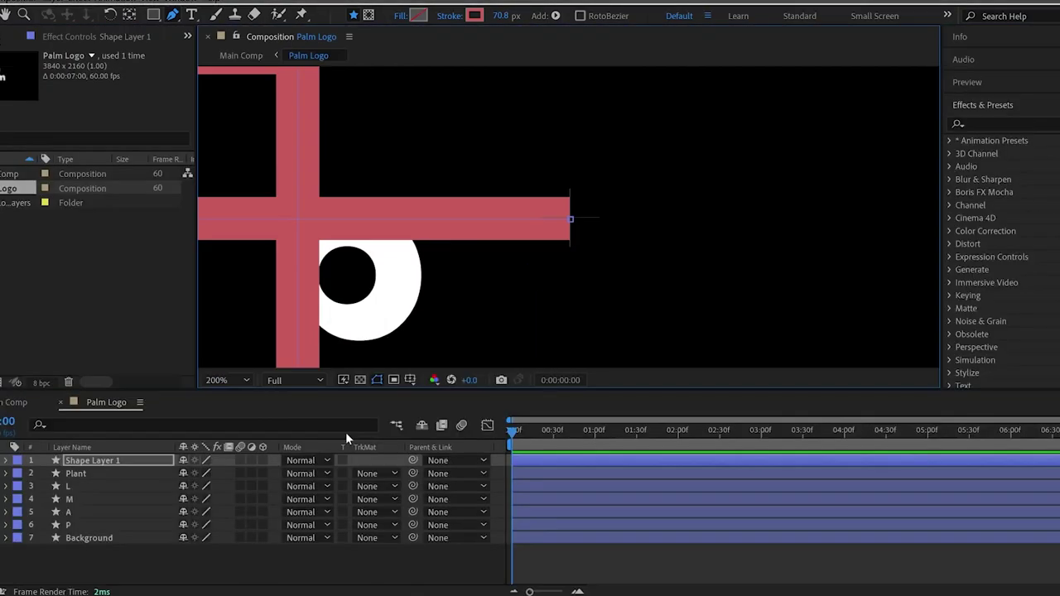
Step: Rename the new stroke's shape layer as P_Reveal
scroll(365, 344, down, 1)
key(v)
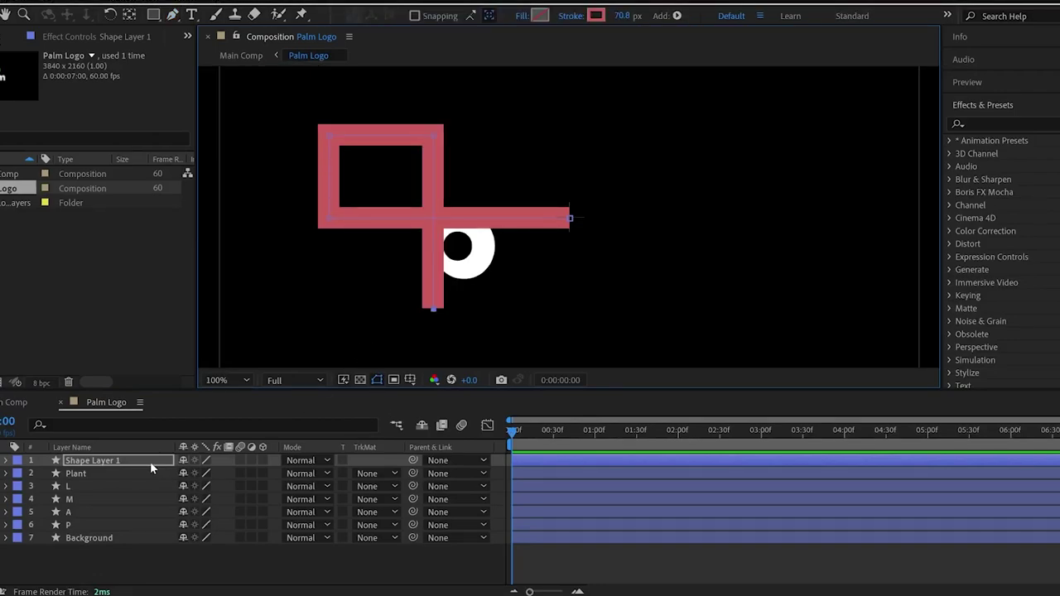
click(147, 461)
key(Return)
text(P_Reveal)
key(Return)
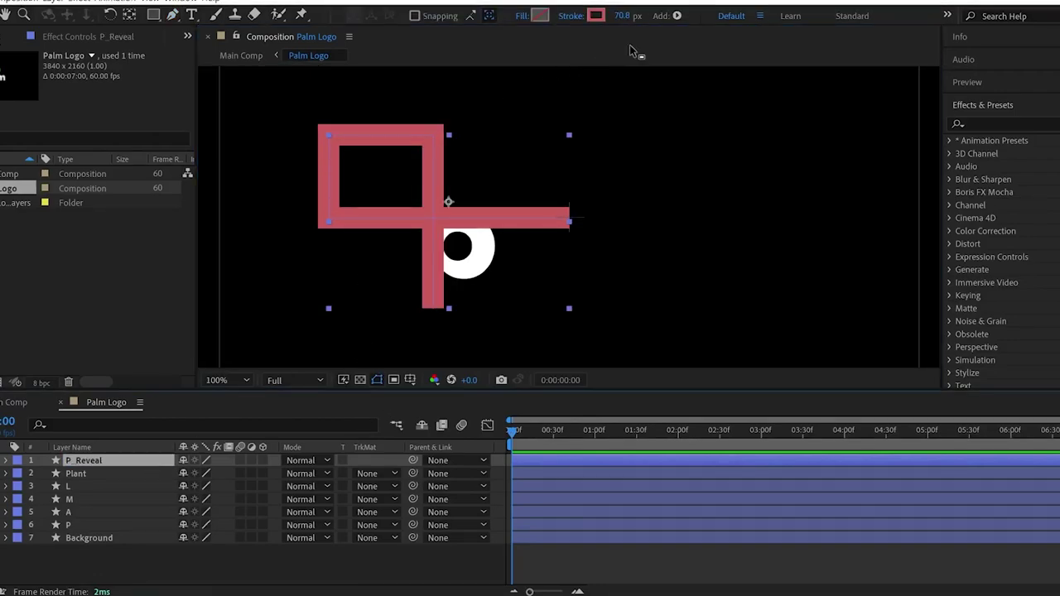
Step: Add Trim Paths to the P_Reveal layer and enable keyframing of its Start and End at the first frame
click(676, 16)
click(700, 217)
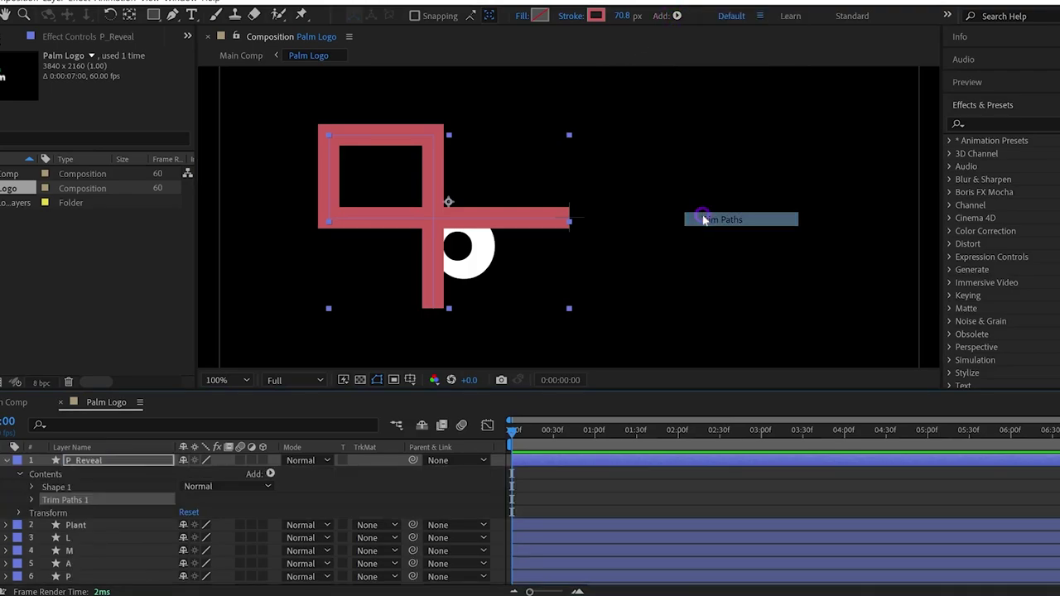
click(31, 500)
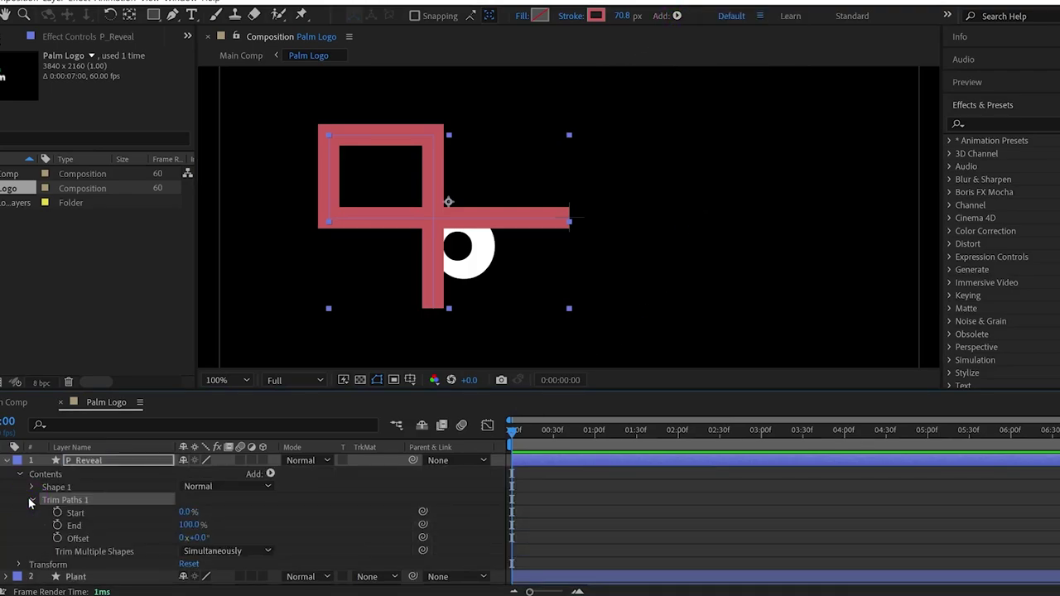
click(56, 512)
click(57, 525)
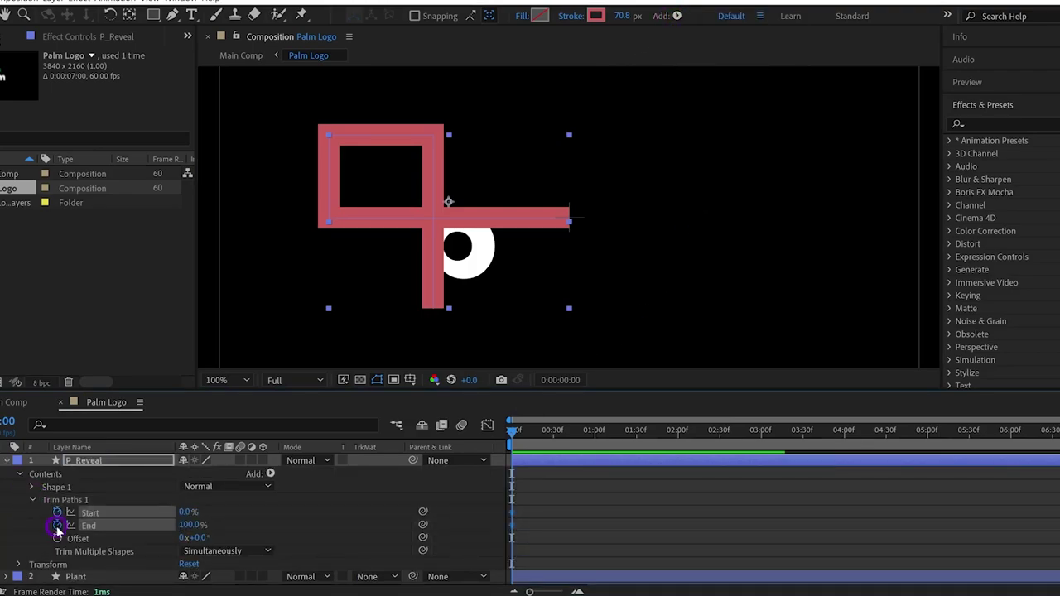
Step: Set Trim Paths End to 0% at the first frame and keyframe both Start and End at 100% at 0:00:01:05
drag(192, 524, 105, 526)
drag(547, 435, 602, 433)
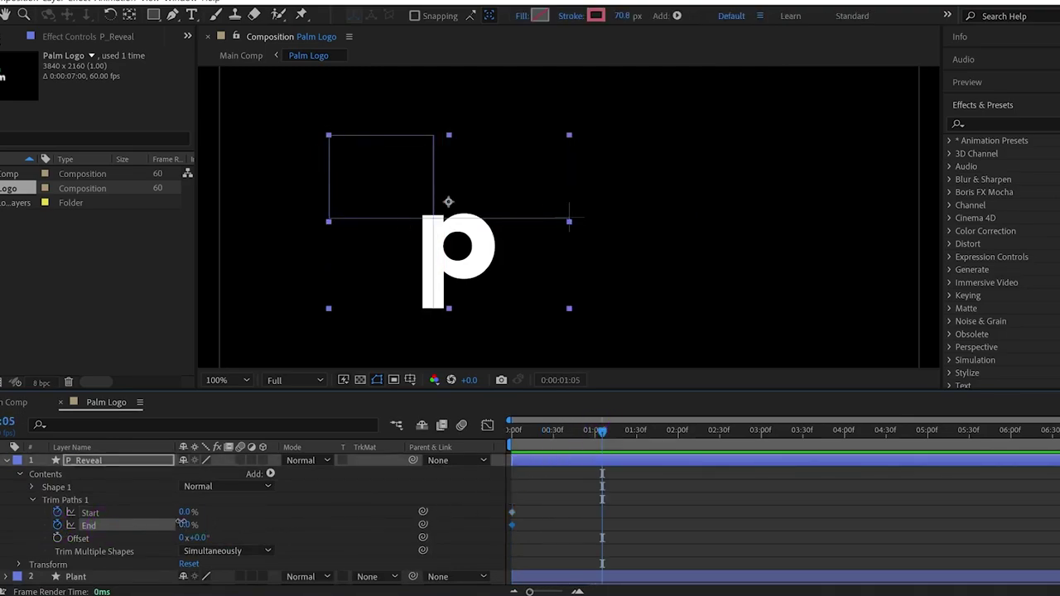
drag(181, 525, 304, 525)
drag(190, 512, 290, 508)
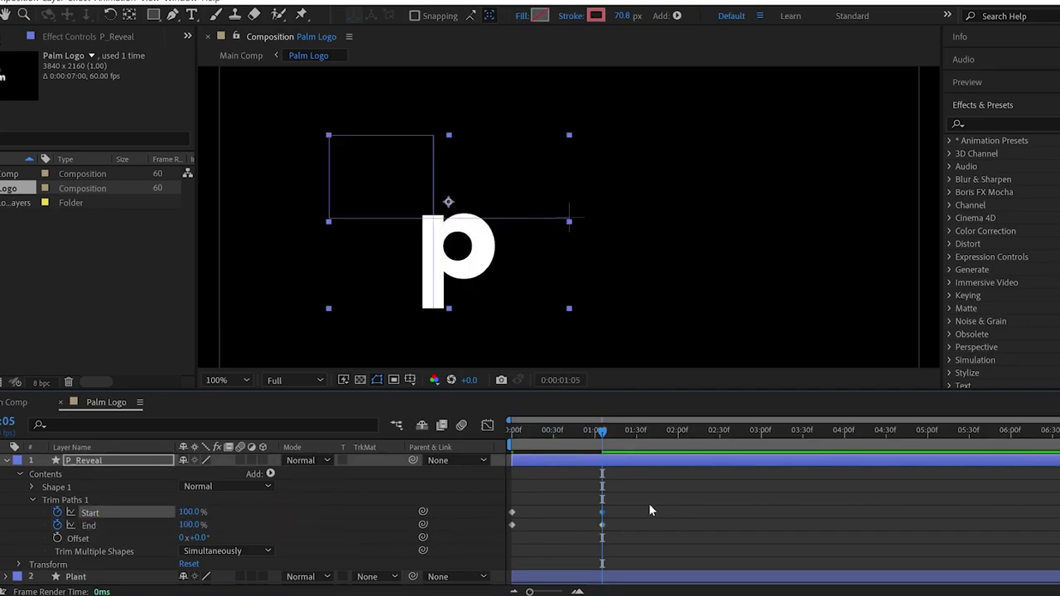
Step: Apply Easy Ease to all four Start and End keyframes and shift the two Start keyframes about 12 frames later
drag(615, 509, 501, 543)
right_click(511, 513)
mouse_move(580, 506)
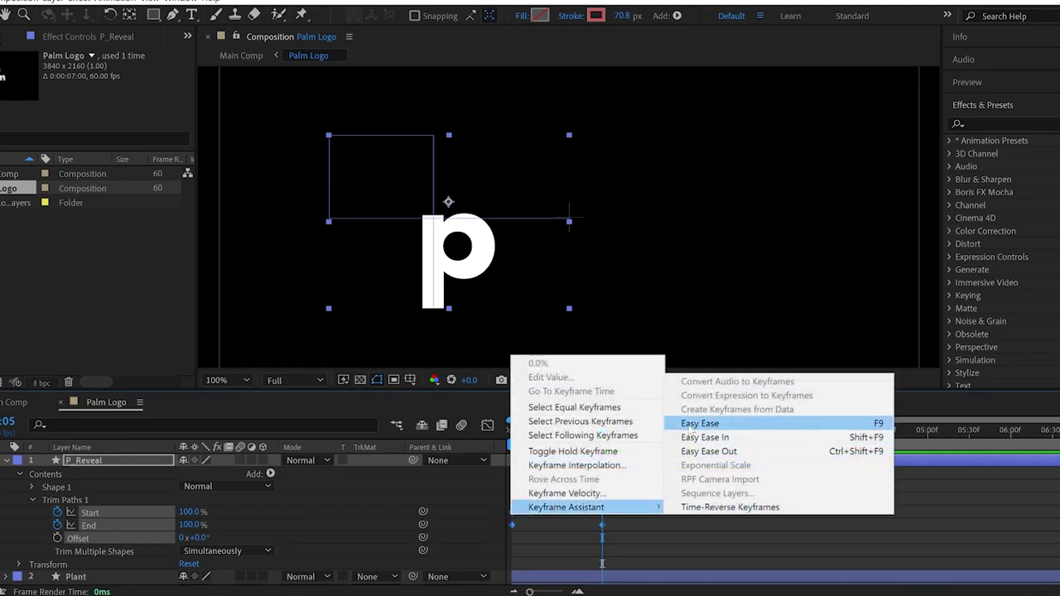
click(688, 425)
drag(617, 485, 530, 517)
Step: End the work area at about 0:00:01:23 and preview the P_Reveal stroke animation
click(627, 431)
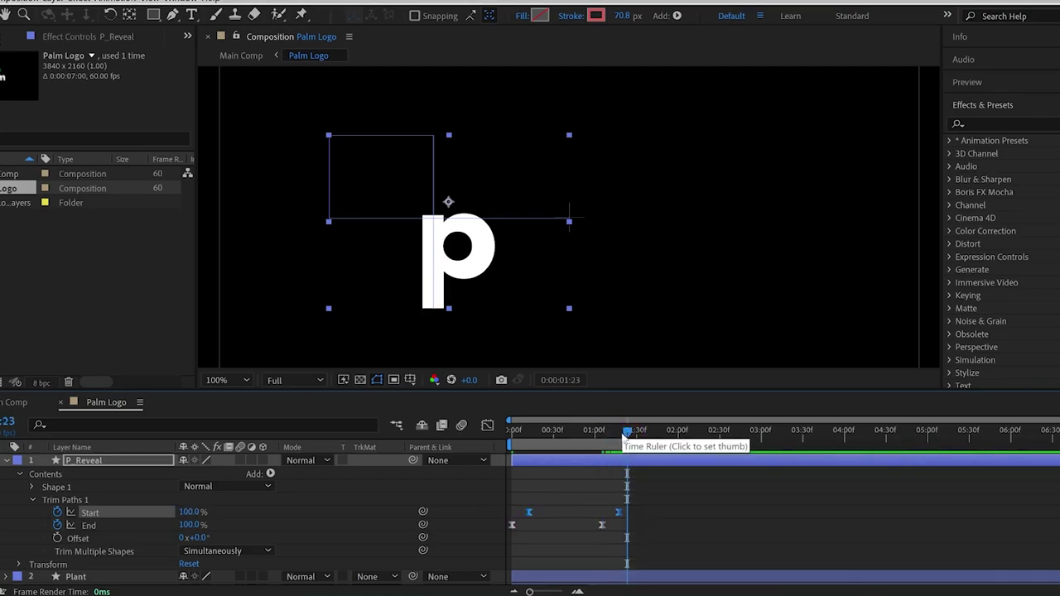
key(space)
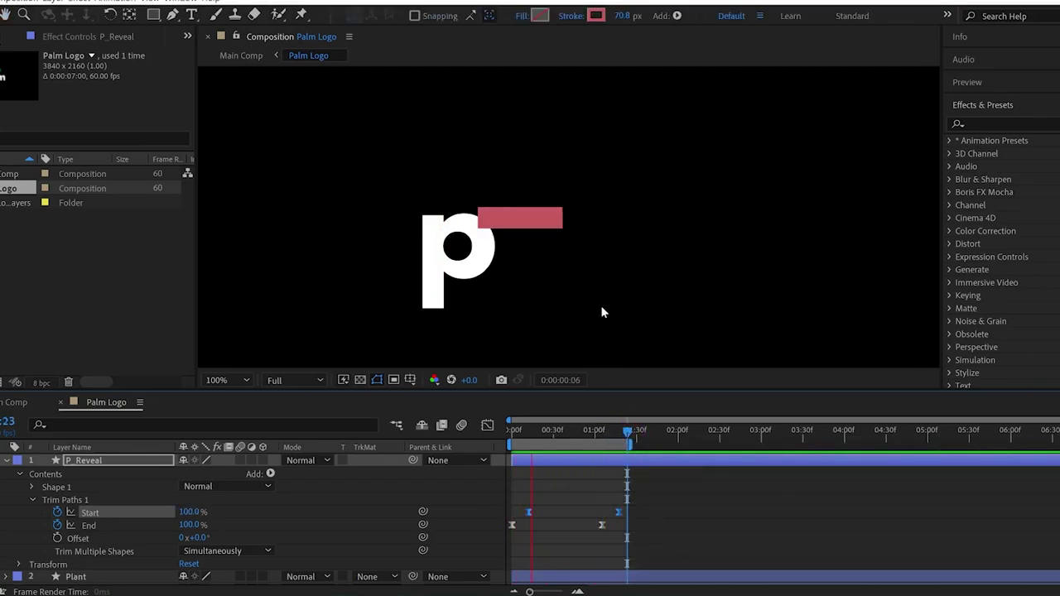
scroll(600, 304, down, 2)
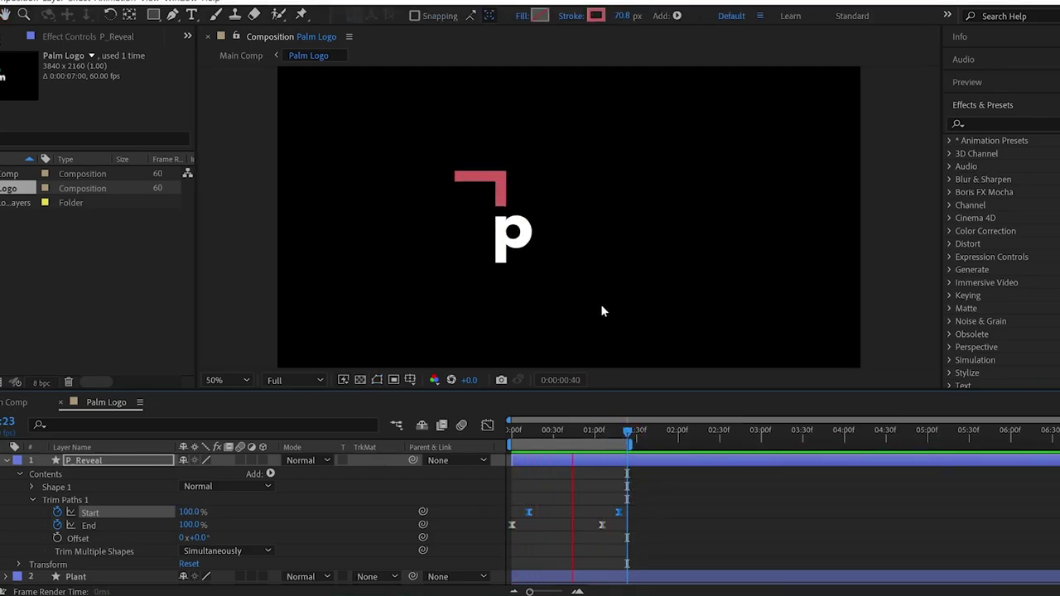
key(space)
key(period)
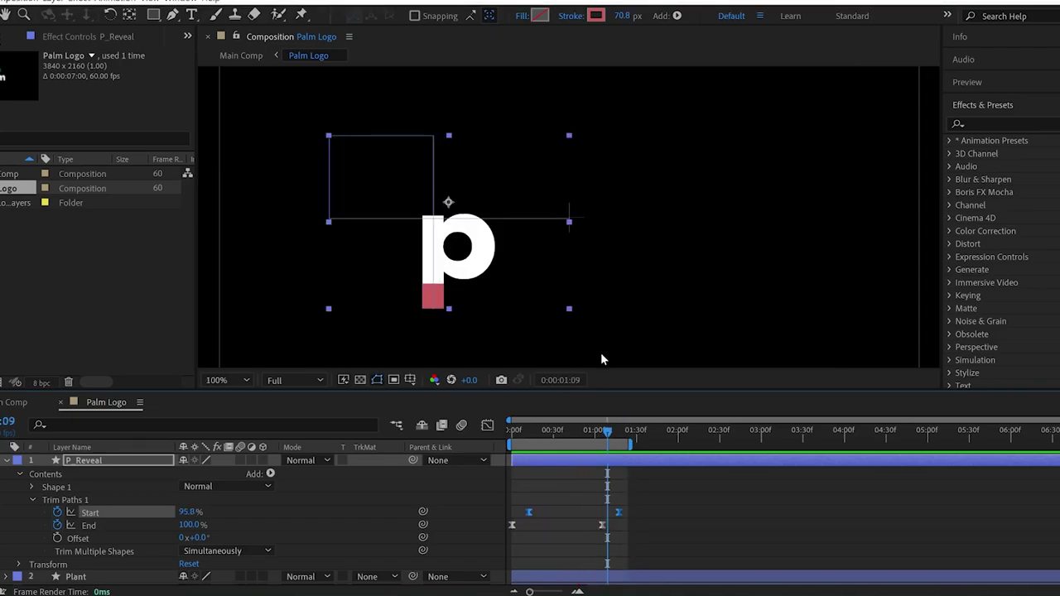
Step: Set the last Start keyframe at 0:00:01:17 to 84.4% so the stroke covers only the p's stem, and preview it
mouse_move(607, 433)
mouse_down()
mouse_move(626, 447)
mouse_move(618, 449)
mouse_up()
click(631, 501)
drag(638, 487, 610, 516)
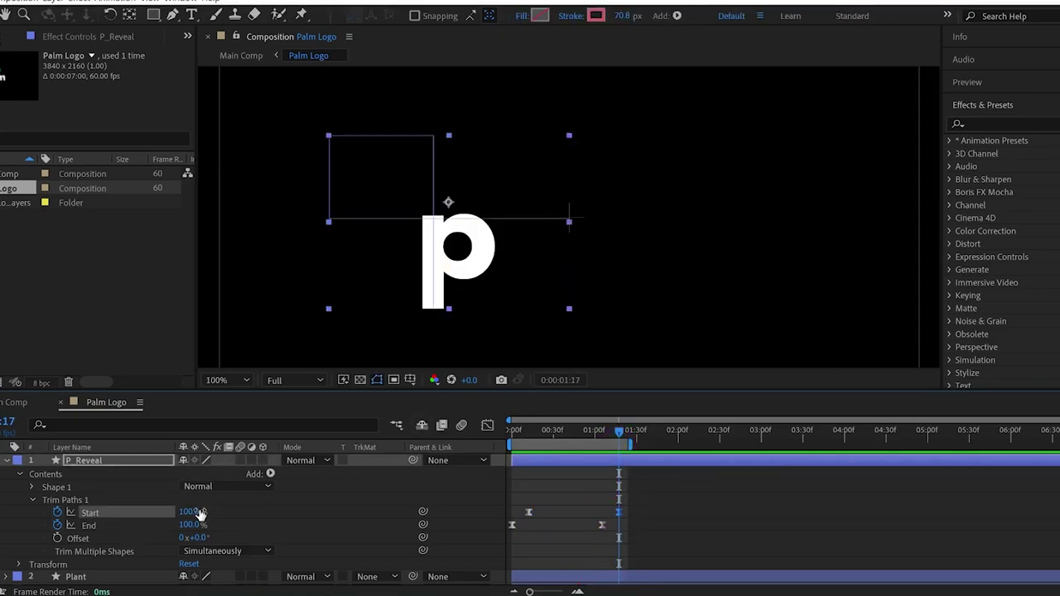
drag(198, 515, 79, 515)
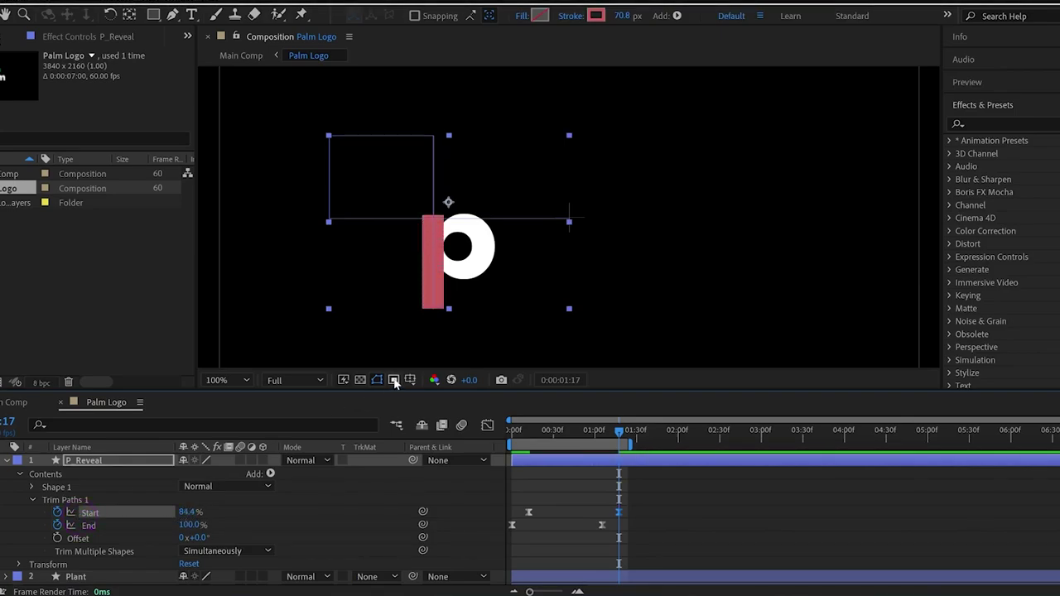
key(space)
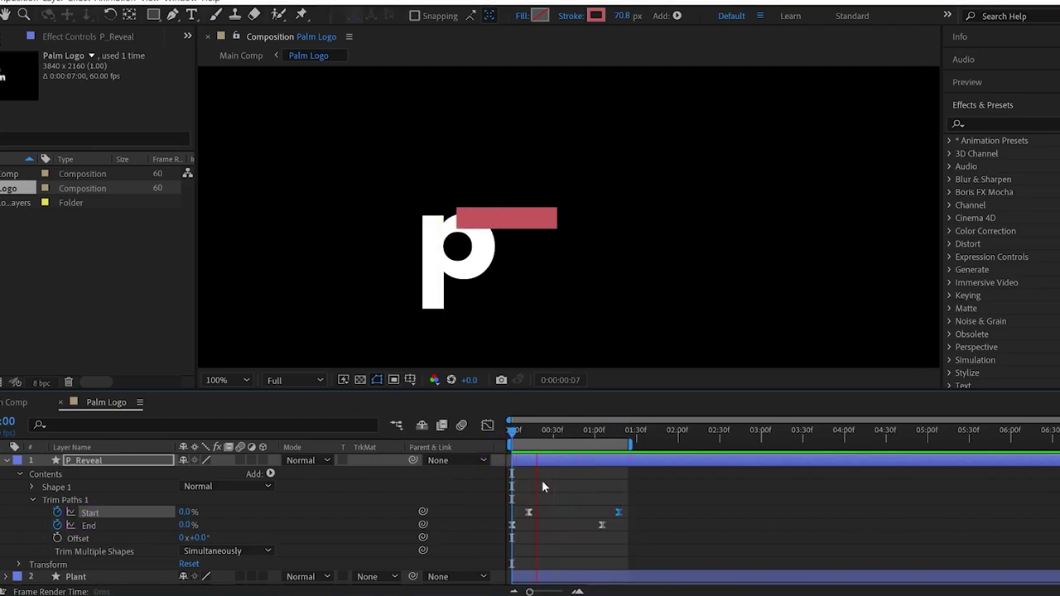
key(space)
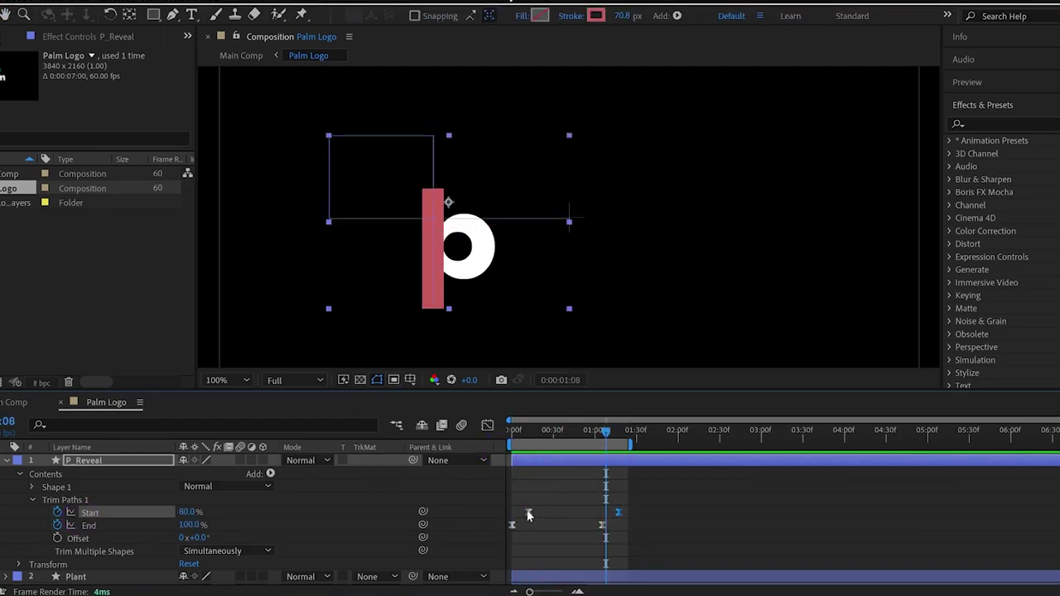
Step: Move the first Start keyframe a few frames later to lengthen the travelling stroke, and preview the animation
drag(528, 514, 533, 513)
drag(532, 438, 553, 439)
key(space)
scroll(571, 323, down, 2)
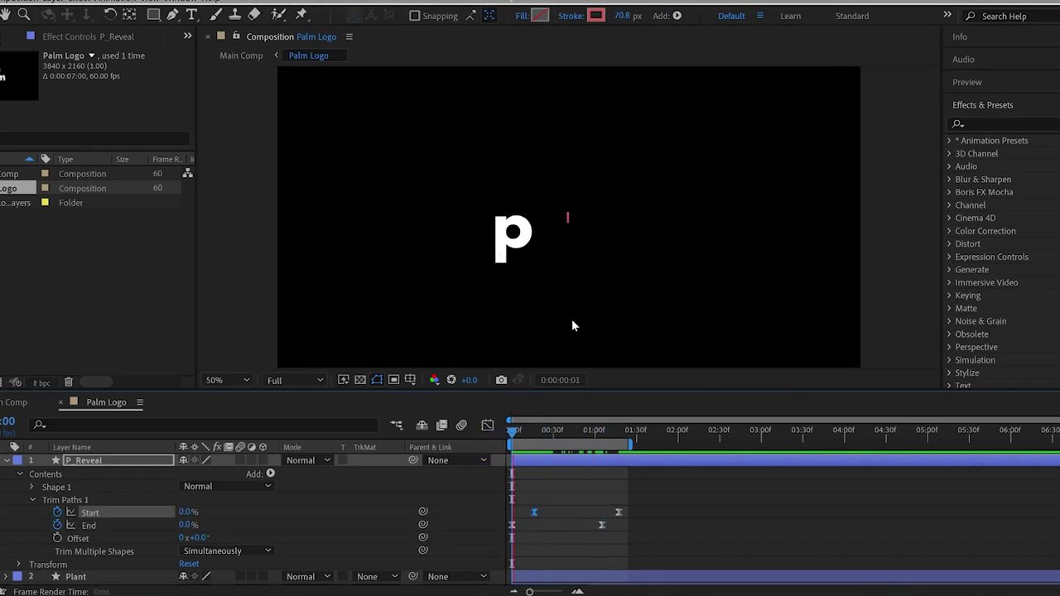
key(space)
Step: Reshape the Start and End speed curves in the Graph Editor so their peaks fall late, and preview the motion
drag(568, 478, 499, 536)
click(488, 426)
mouse_move(633, 538)
mouse_down()
mouse_move(591, 562)
mouse_move(506, 563)
mouse_move(561, 554)
mouse_up()
drag(540, 432, 481, 440)
key(space)
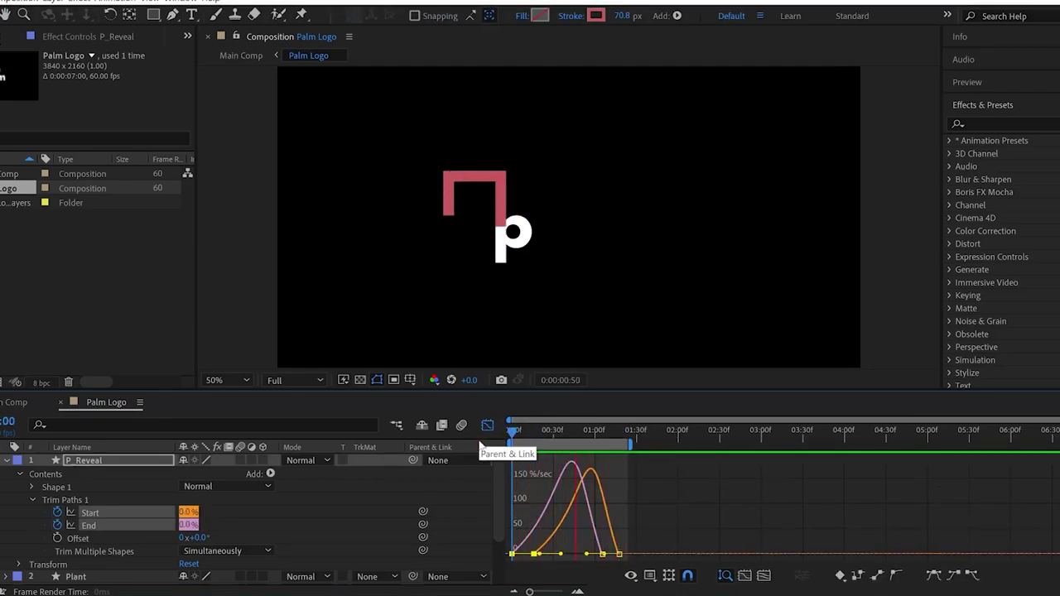
key(space)
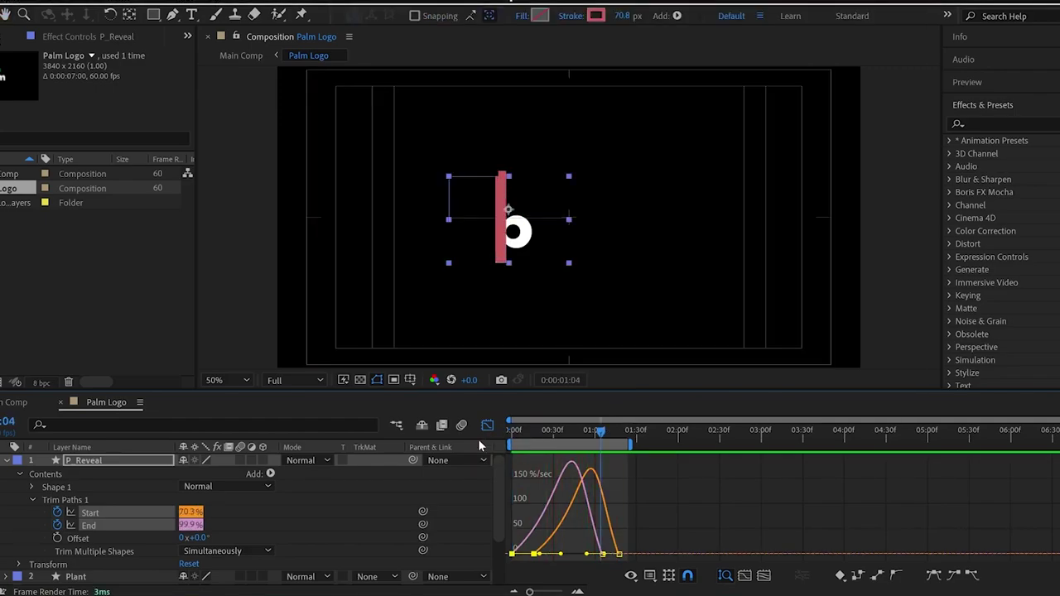
Step: Place the P layer directly beneath P_Reveal and shift it in time to start at 0:00:01:17
click(487, 425)
drag(596, 432, 613, 433)
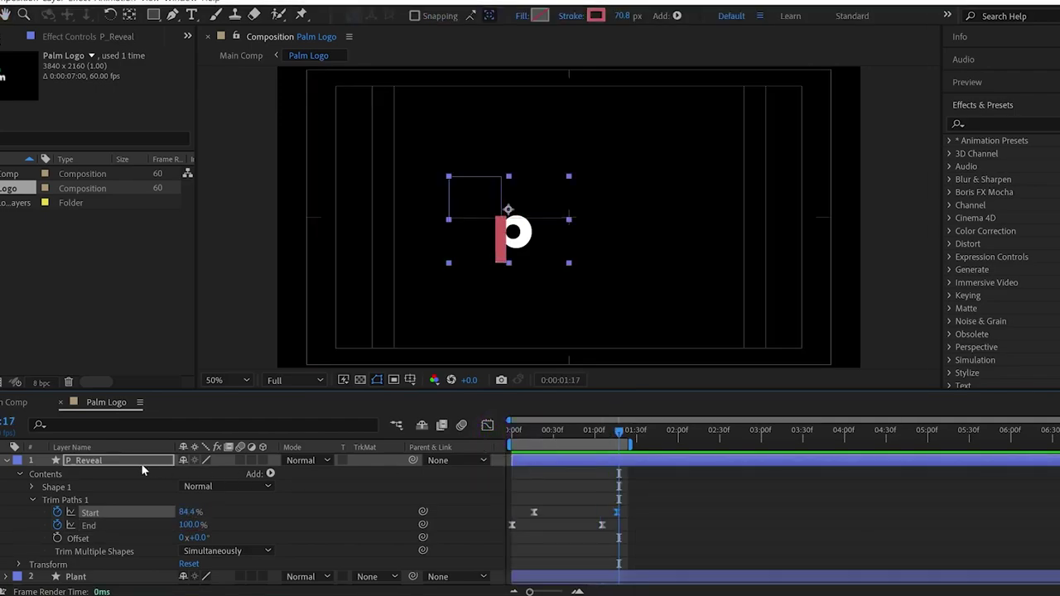
click(12, 461)
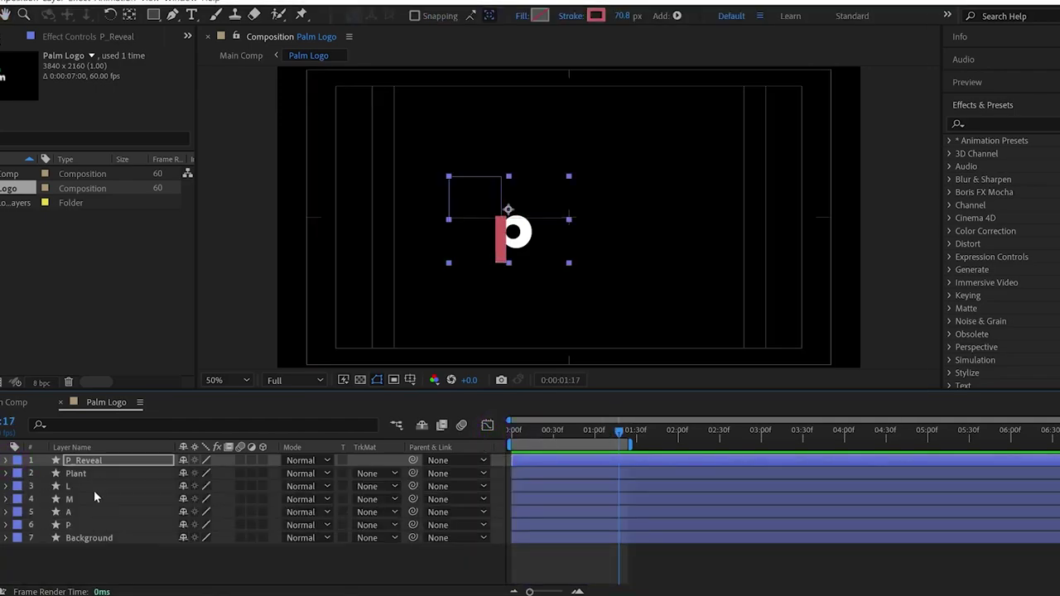
drag(73, 525, 106, 475)
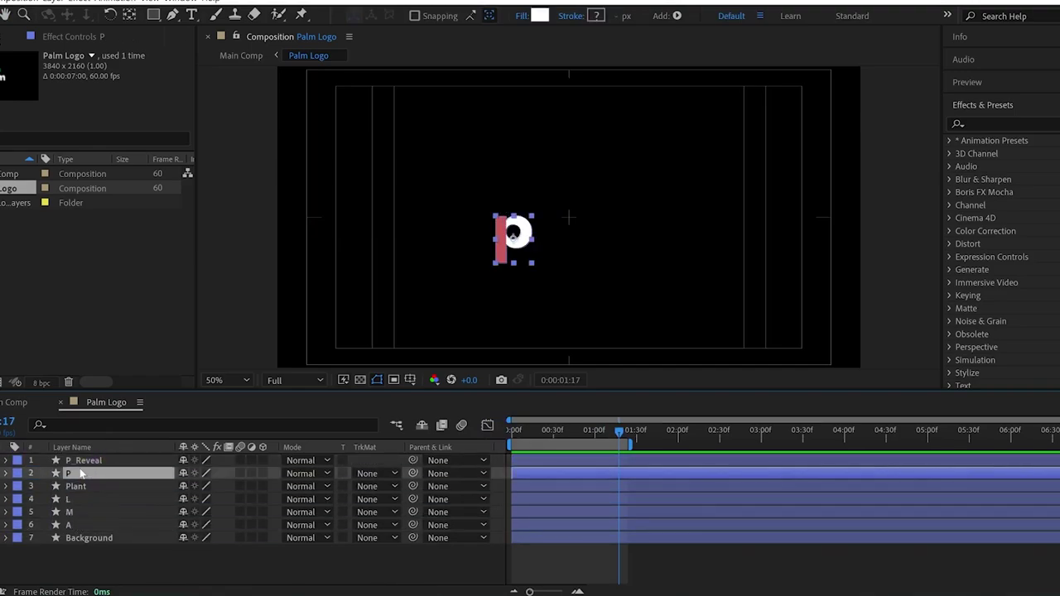
key(period)
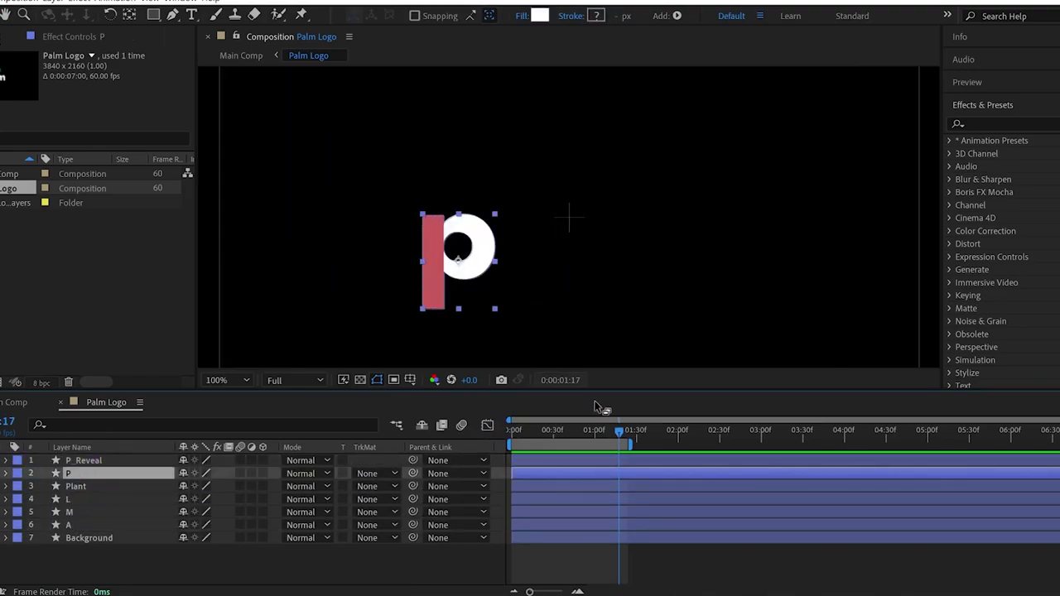
drag(539, 476, 643, 475)
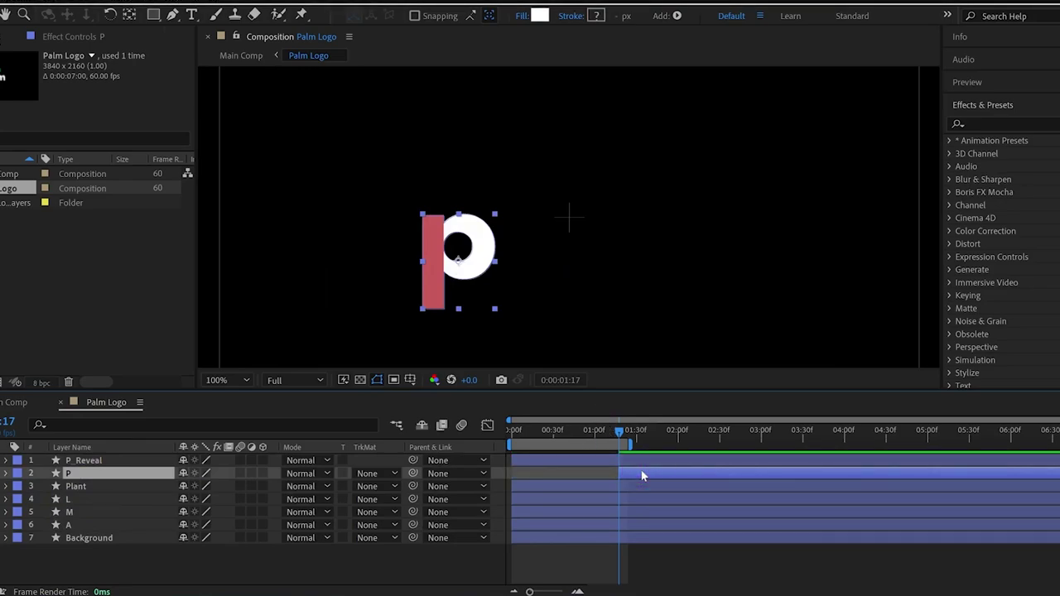
Step: Filter the timeline properties by "path" and rename the P layer's Path 2 as Outer Path
click(224, 424)
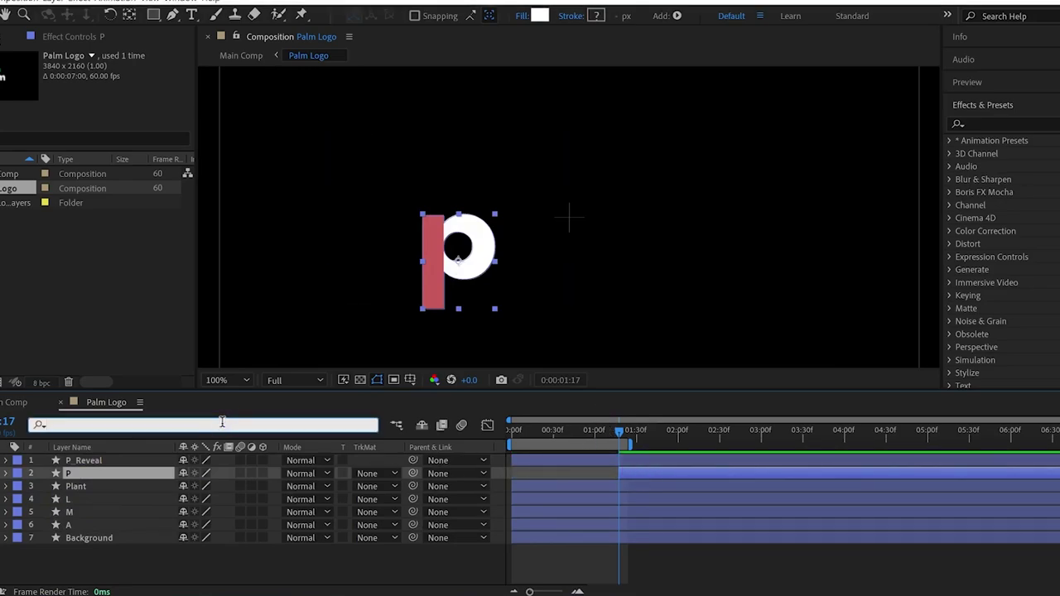
text(path)
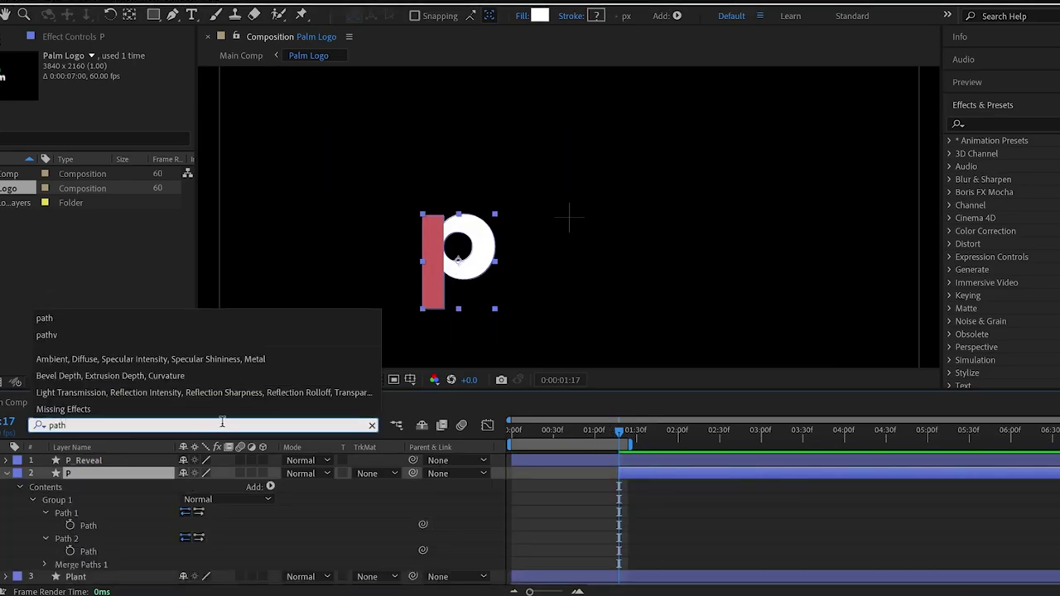
click(109, 521)
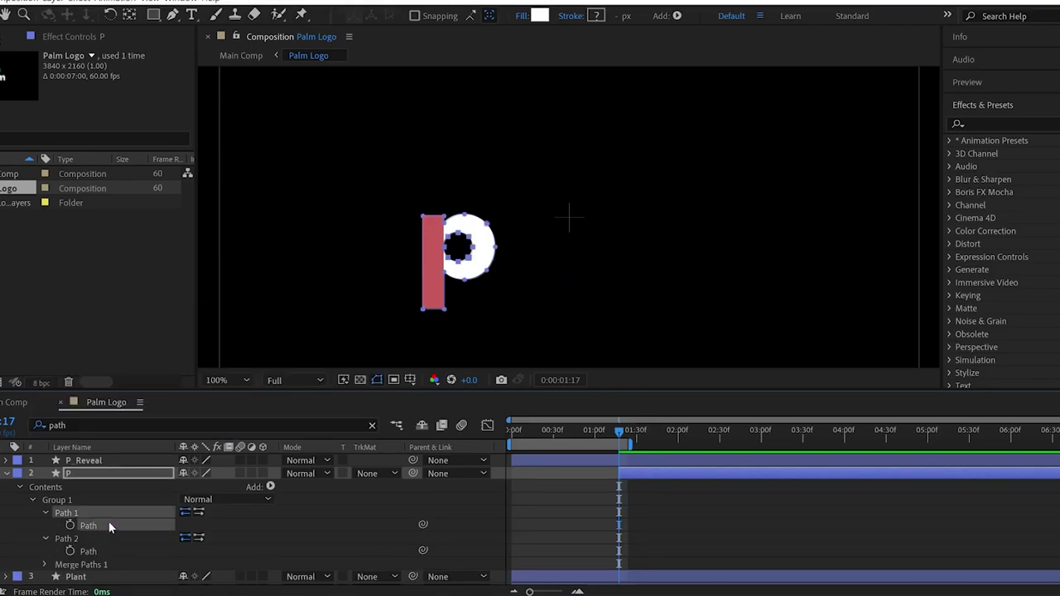
click(89, 552)
click(69, 538)
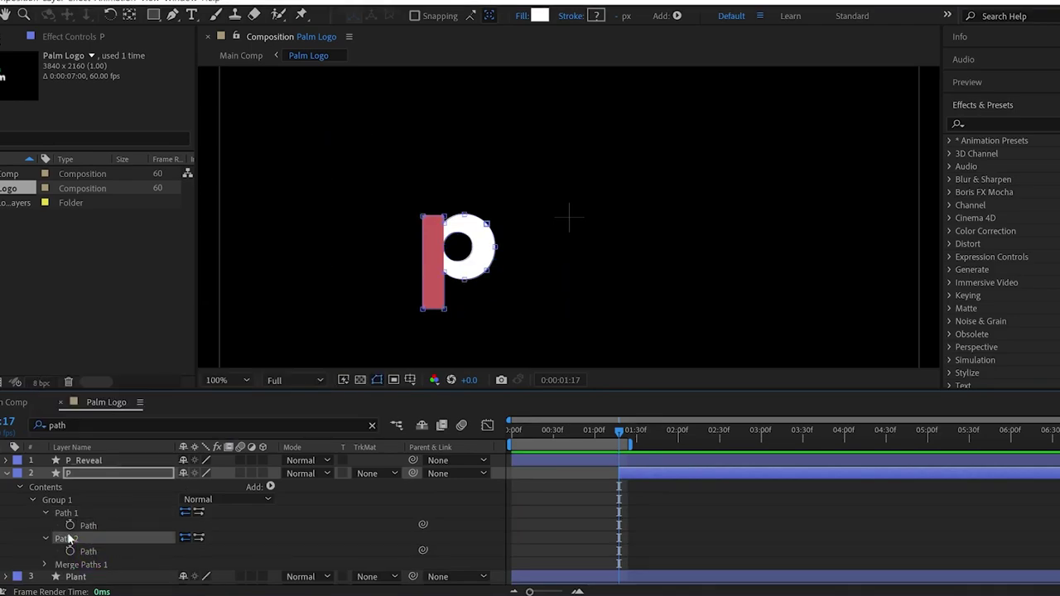
key(Return)
text(o)
text(uter Path)
key(Return)
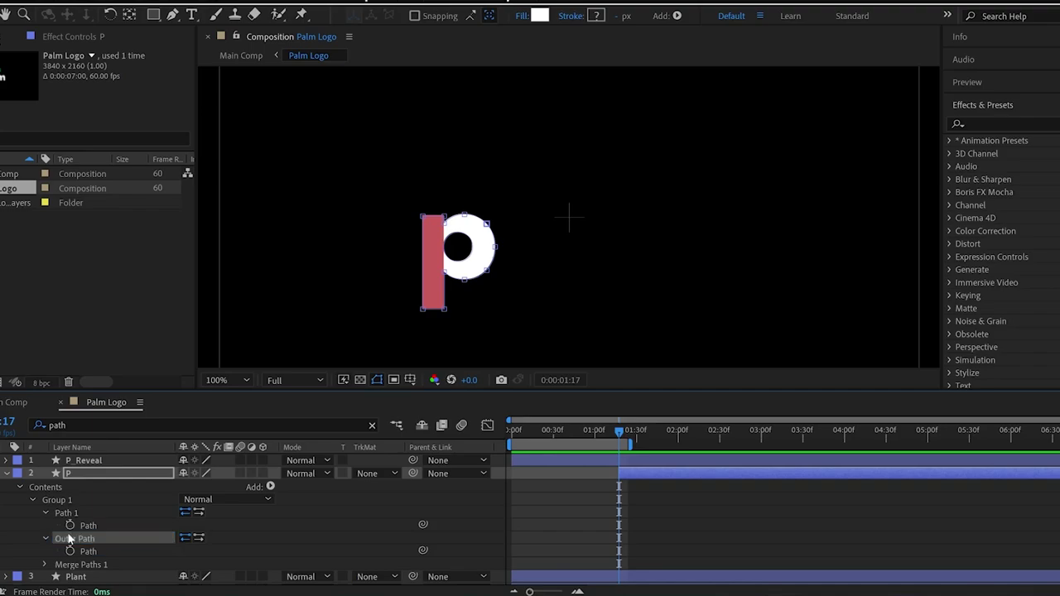
Step: Rename the P layer's Path 1 as Inner Path
click(65, 511)
key(Return)
text(Inner Path)
key(Return)
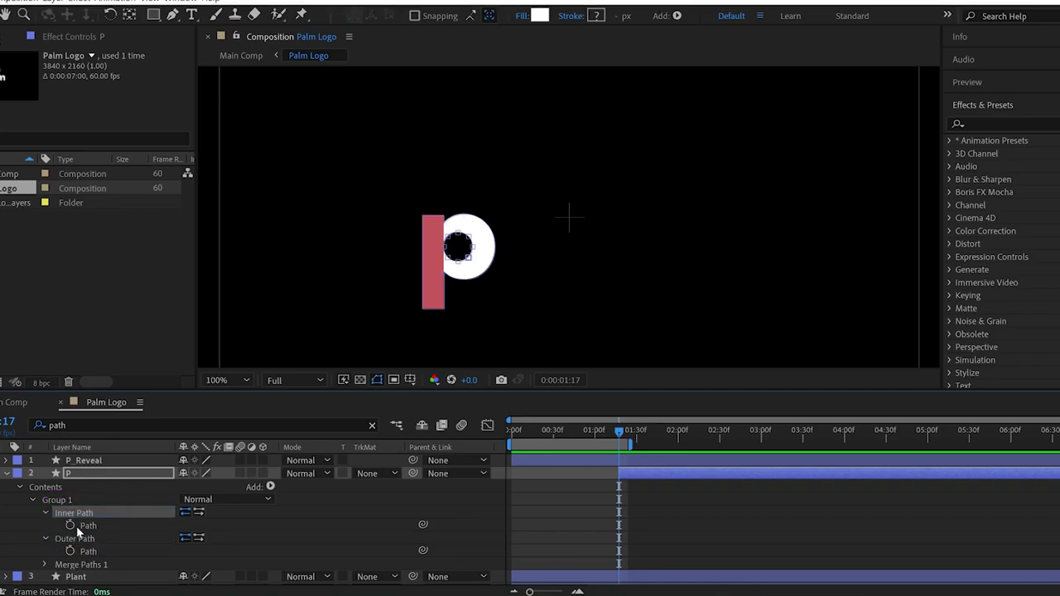
Step: Keyframe Inner Path and Outer Path at 0:00:01:17, add three further keyframes to each, and fit the work area around them
click(71, 524)
click(71, 551)
drag(622, 432, 616, 458)
click(2, 525)
click(2, 551)
click(672, 431)
key(ctrl+v)
key(ctrl+v)
key(n)
key(b)
Step: At 0:00:01:17, free-transform the bowl points of both P paths, slightly reducing their height and collapsing their width onto the stem's edge
drag(635, 509, 603, 560)
scroll(469, 310, up, 1)
drag(377, 272, 585, 221)
click(155, 472)
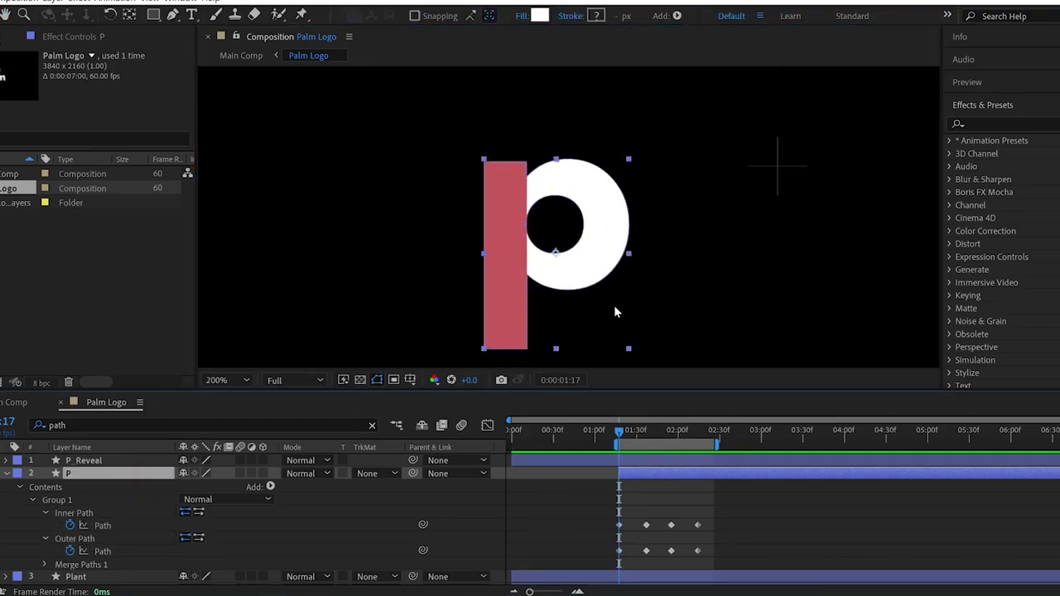
key(g)
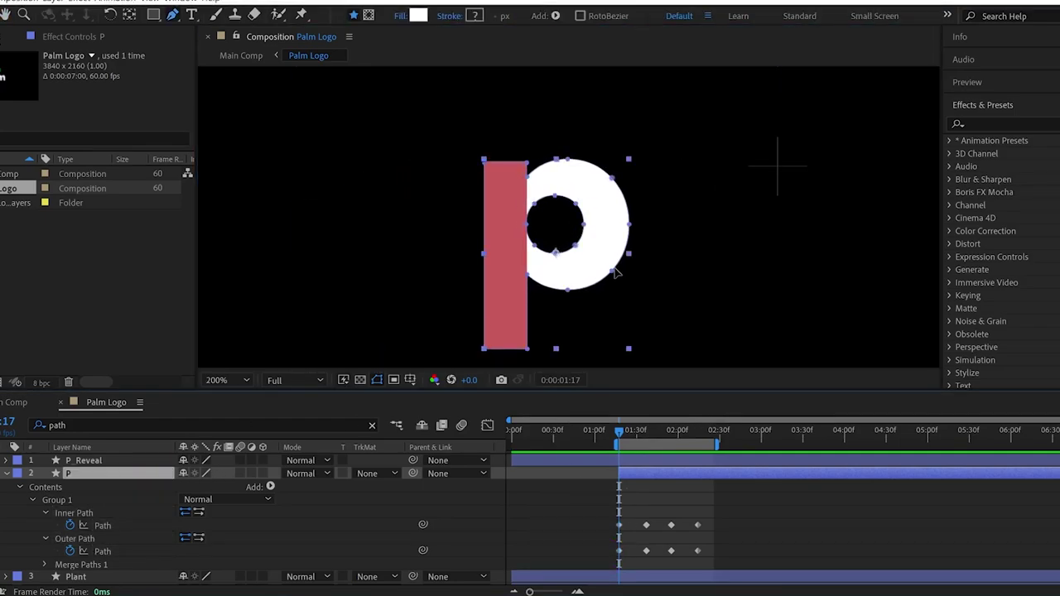
click(614, 265)
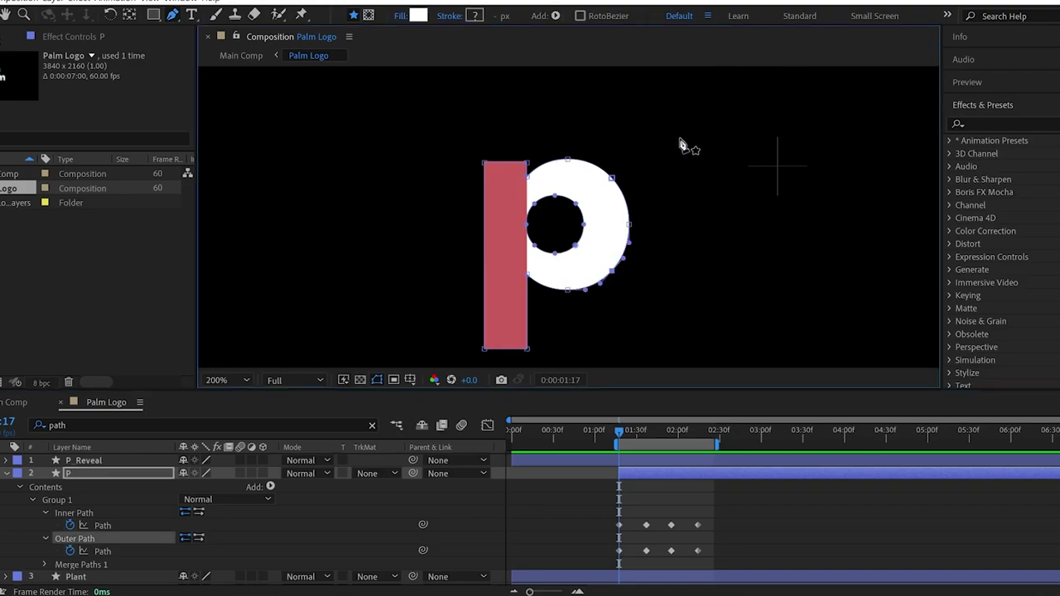
drag(680, 139, 532, 330)
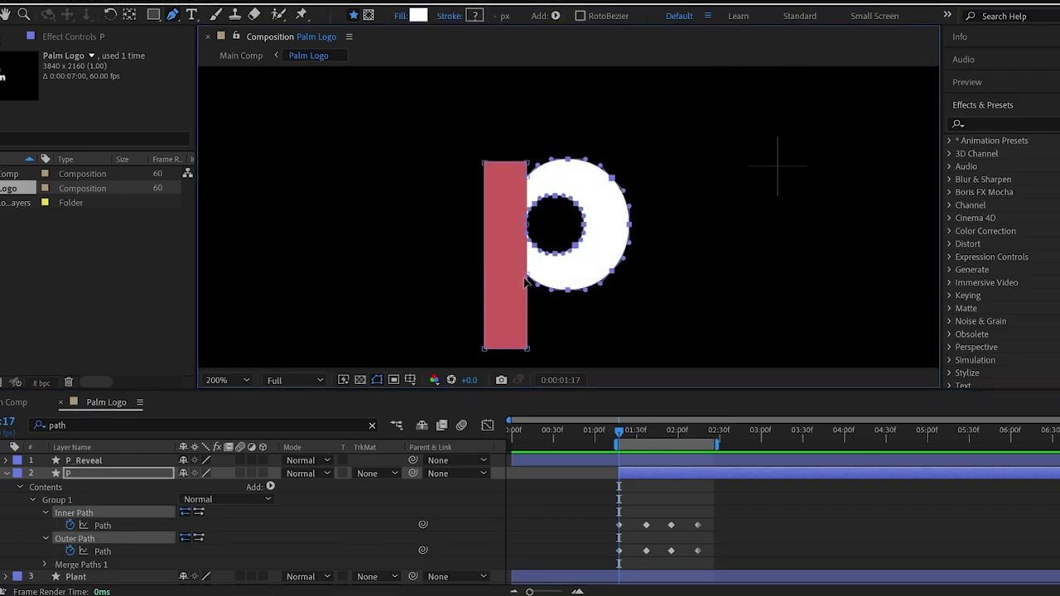
ctrl+shift+click(527, 226)
key(ctrl+t)
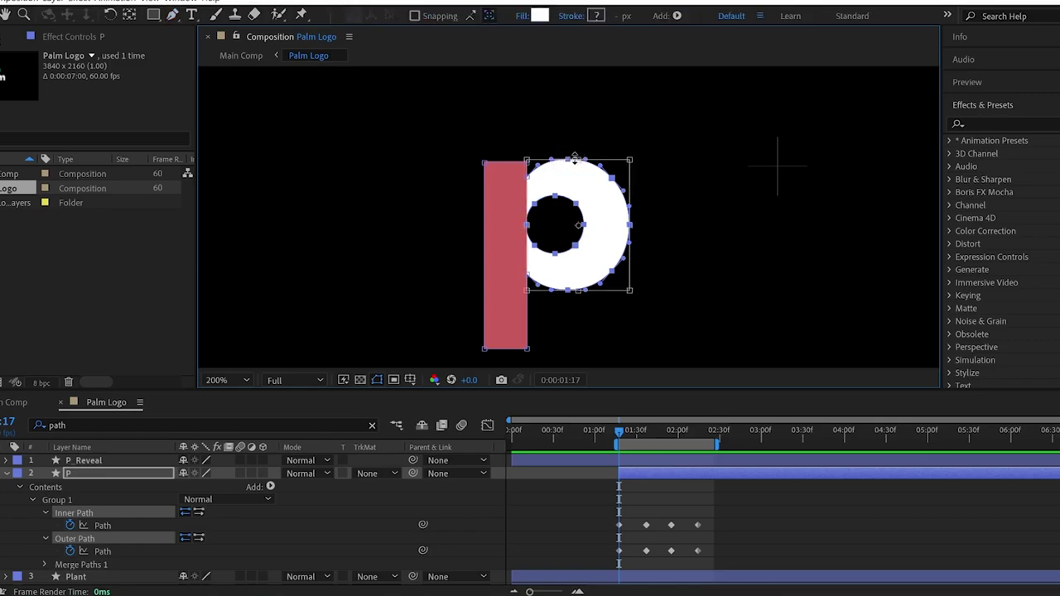
drag(575, 156, 575, 168)
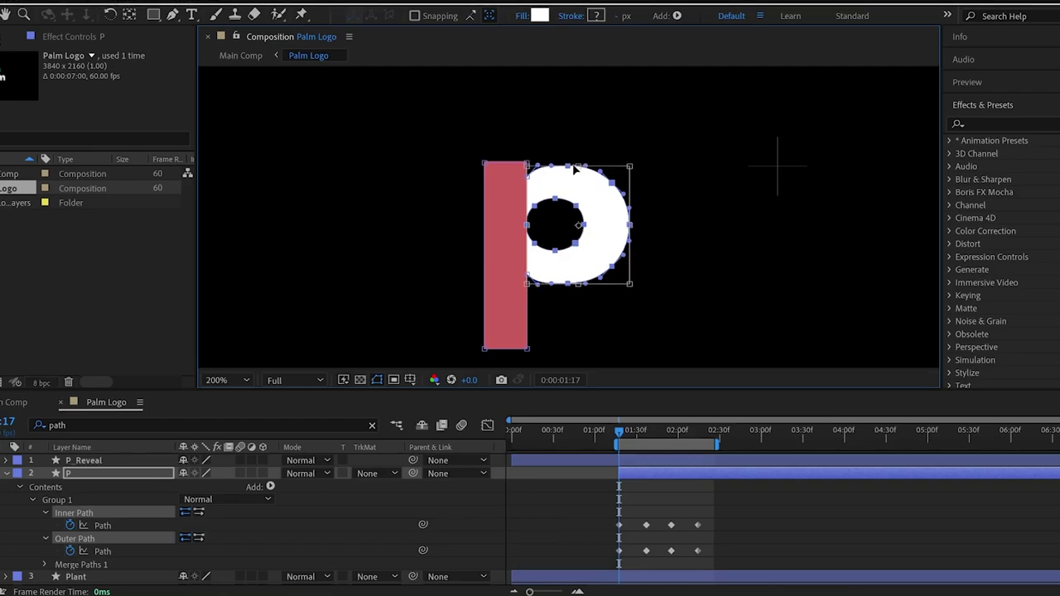
drag(630, 224, 526, 246)
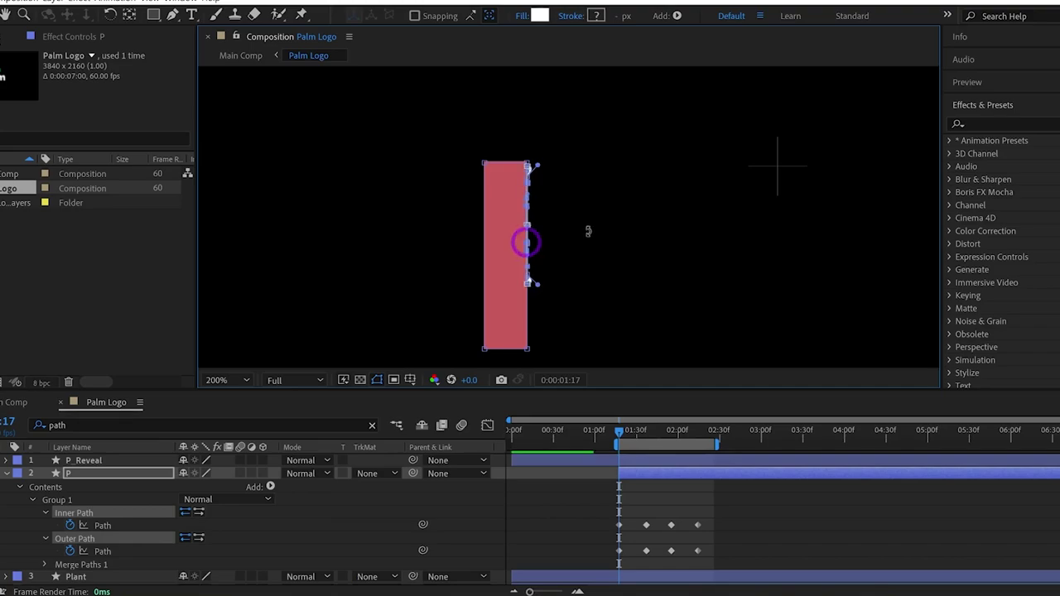
Step: Adjust the upper and lower curve handles of the collapsed P bowl at 0:00:01:17 until its shape sits entirely behind the stem
mouse_move(618, 436)
mouse_down()
mouse_move(651, 436)
mouse_move(619, 436)
mouse_up()
scroll(522, 203, up, 2)
drag(400, 135, 435, 313)
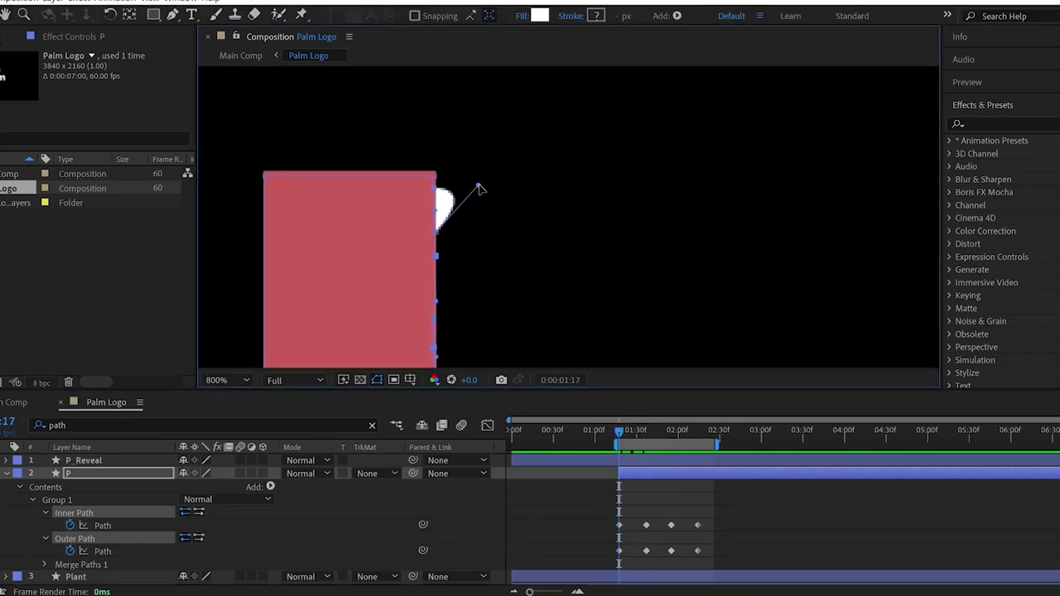
drag(479, 190, 513, 187)
drag(479, 267, 483, 230)
scroll(515, 250, down, 2)
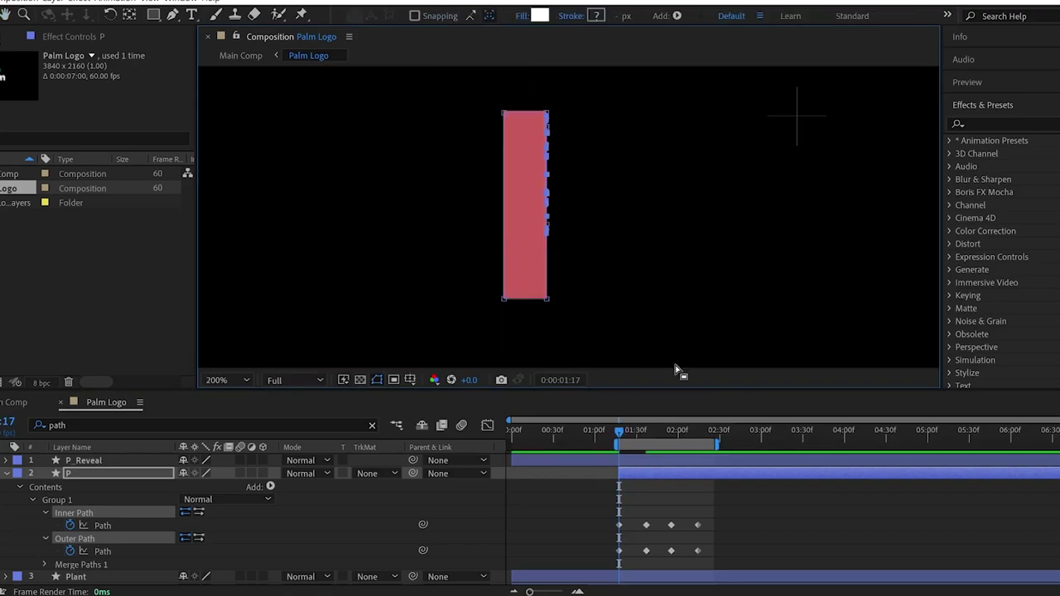
Step: At 0:00:01:37, free-transform the bowl points of both P paths, stretching them slightly wider away from the stem
drag(622, 437, 649, 434)
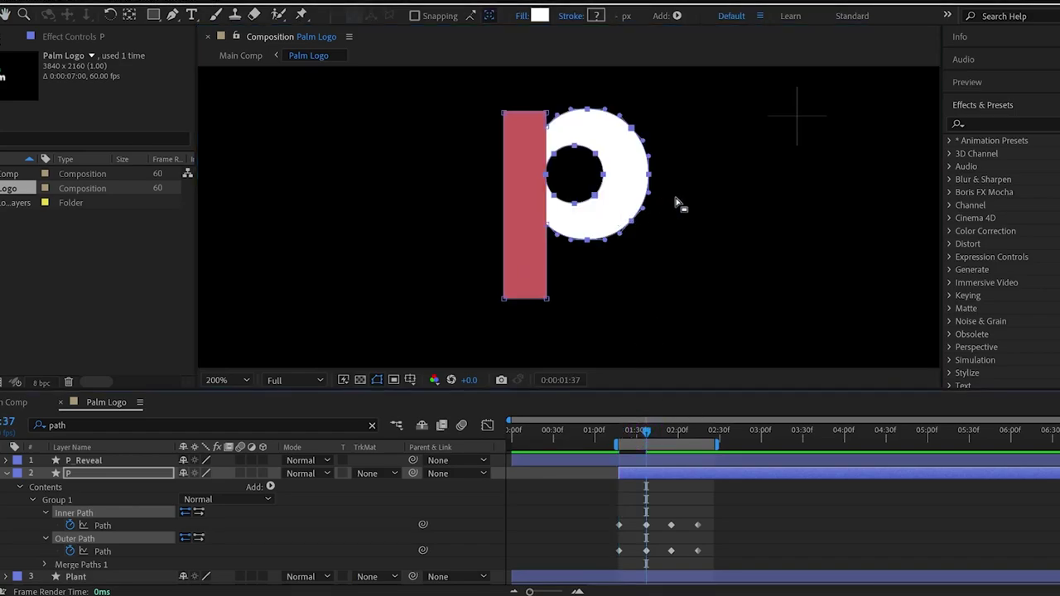
drag(679, 201, 620, 259)
key(v)
double_click(602, 262)
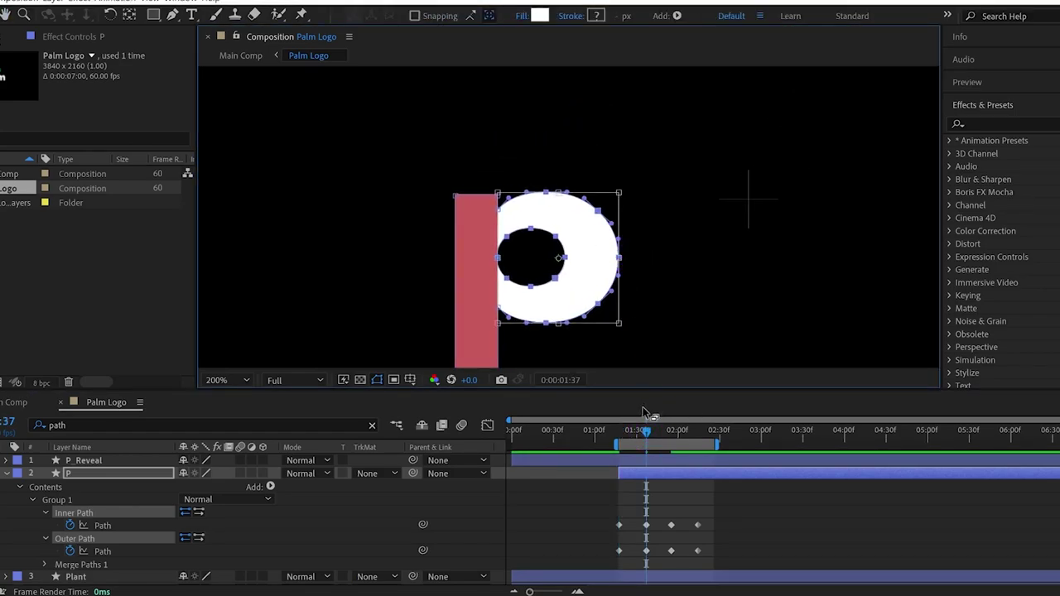
Step: At 0:00:01:55, slightly narrow the bowl points of both P paths with free transform, and preview the bounce
drag(650, 435, 672, 432)
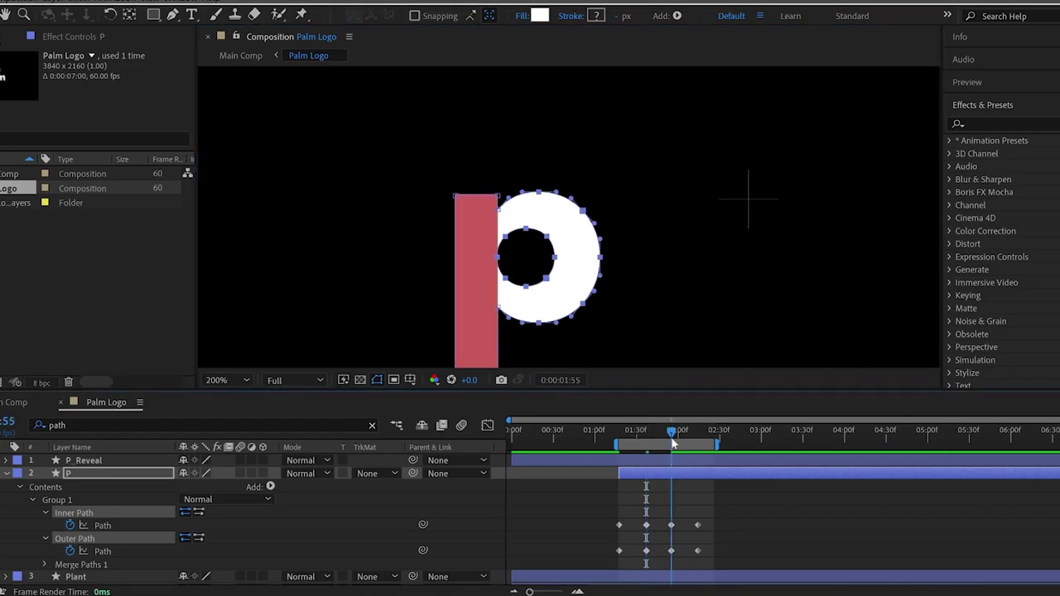
double_click(602, 262)
drag(598, 258, 589, 263)
key(comma)
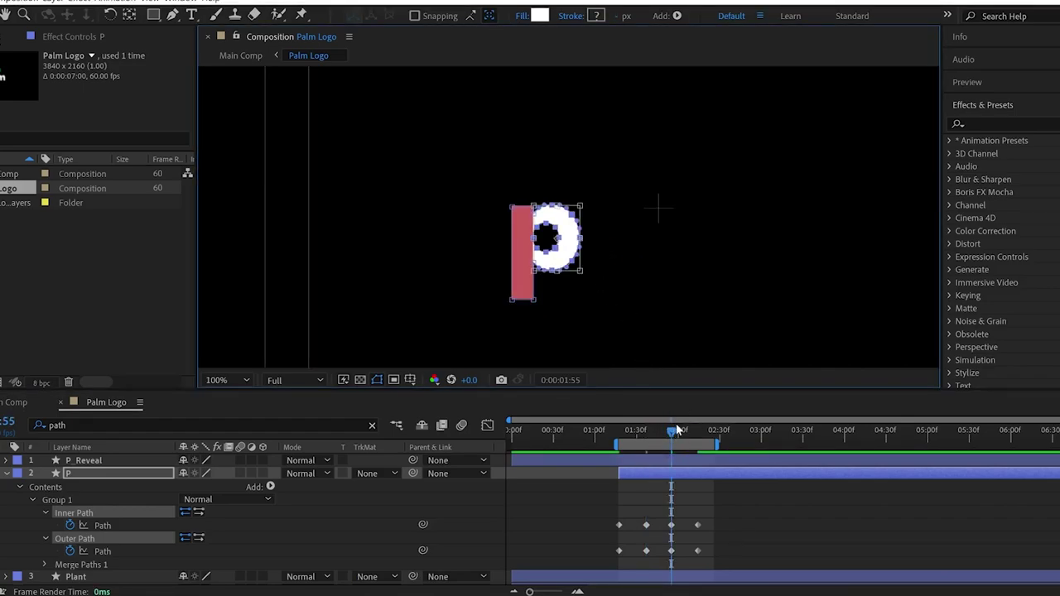
drag(671, 428, 695, 436)
key(space)
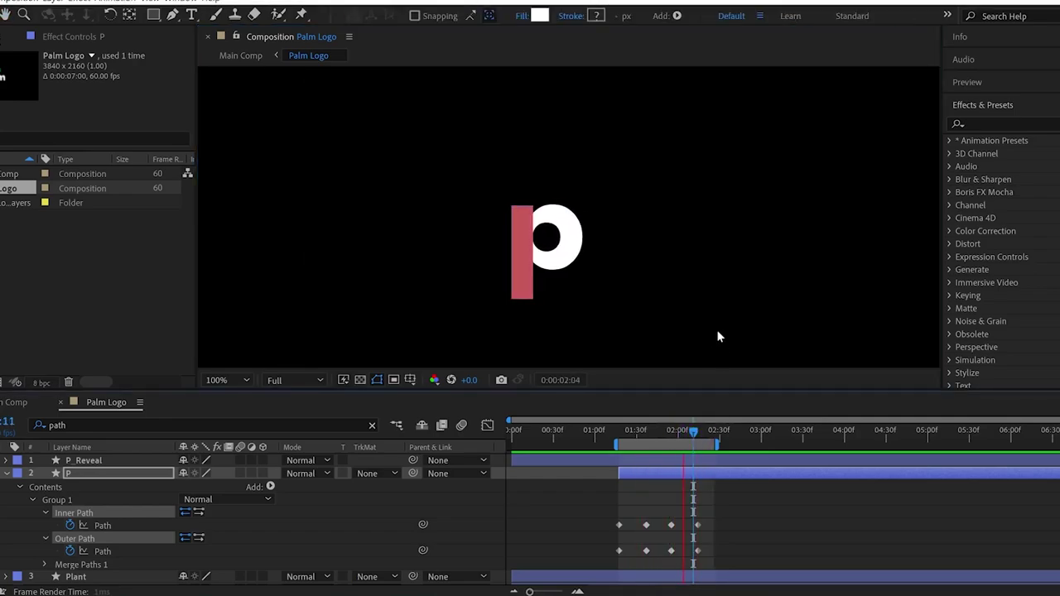
key(space)
Step: Shift the last three Inner Path and Outer Path keyframes slightly earlier and apply Easy Ease to all path keyframes
drag(720, 503, 611, 550)
right_click(621, 530)
mouse_move(704, 516)
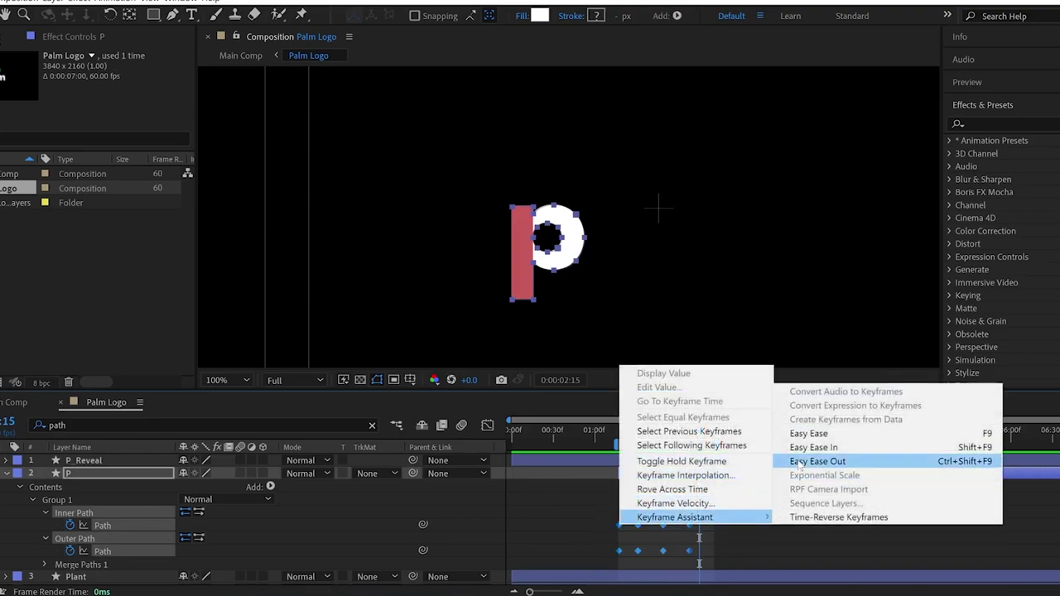
click(808, 433)
Step: Examine the speed curves of the P path keyframes in the graph editor and preview the eased animation
click(487, 425)
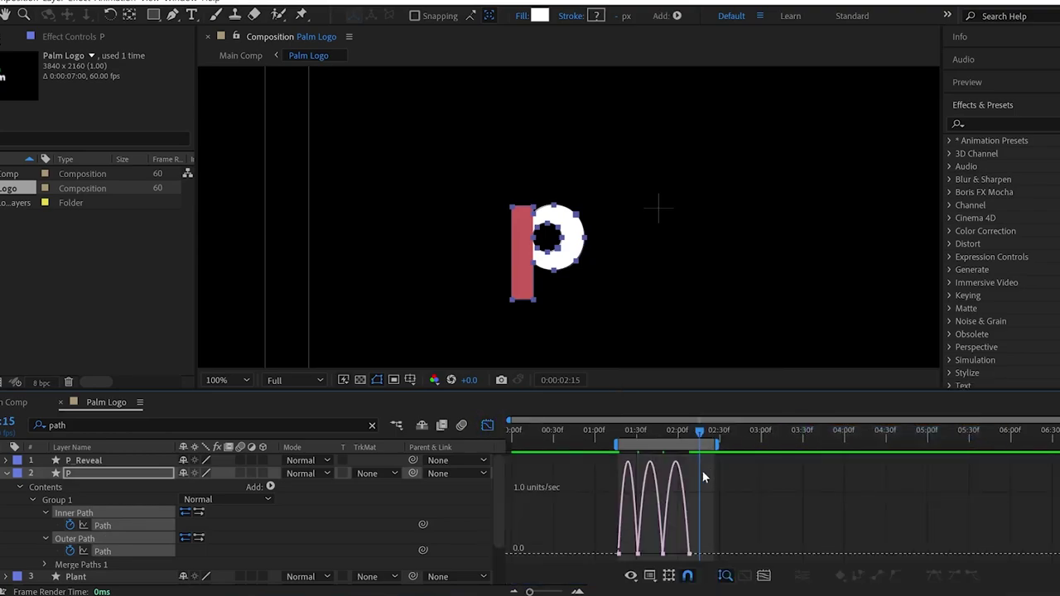
scroll(683, 487, up, 3)
scroll(683, 487, left, 3)
key(space)
scroll(721, 359, down, 1)
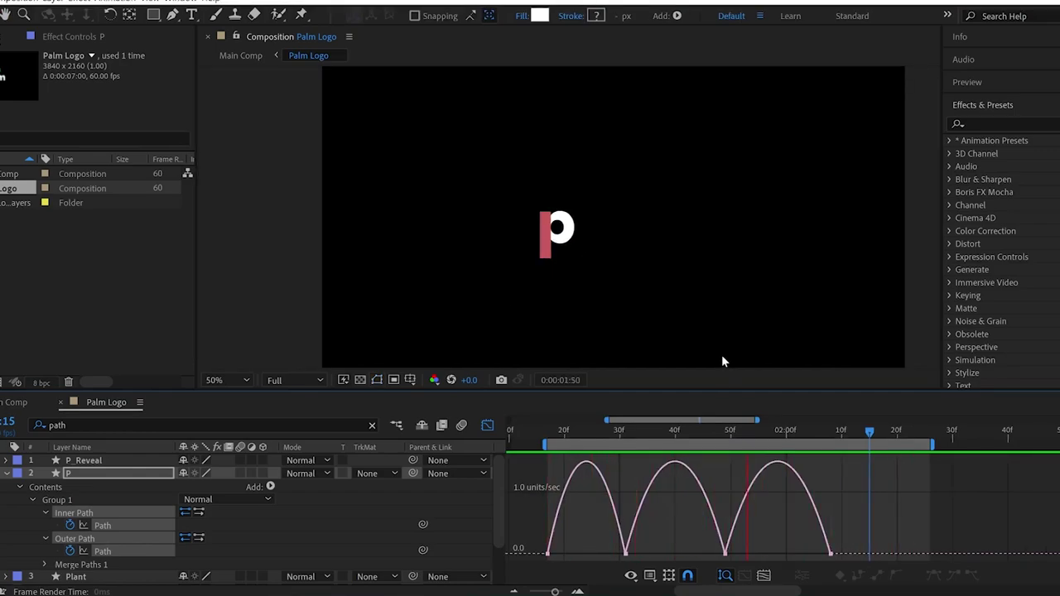
key(space)
click(489, 427)
scroll(583, 497, down, 3)
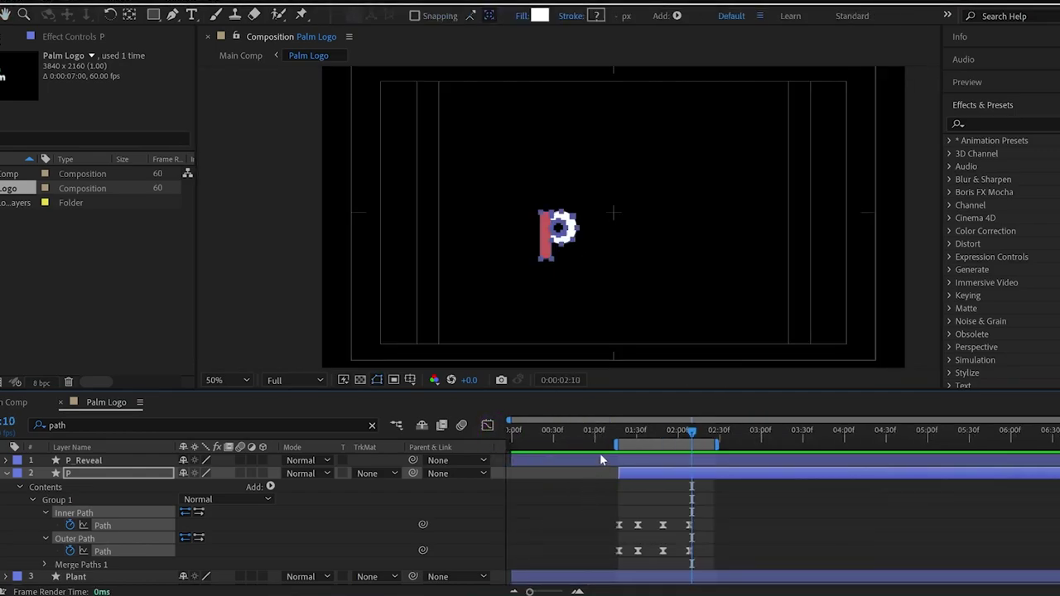
Step: Shift the P layer earlier in the timeline so it starts at 0:00:01:08, and preview the transition from the stroke reveal
drag(662, 474, 651, 472)
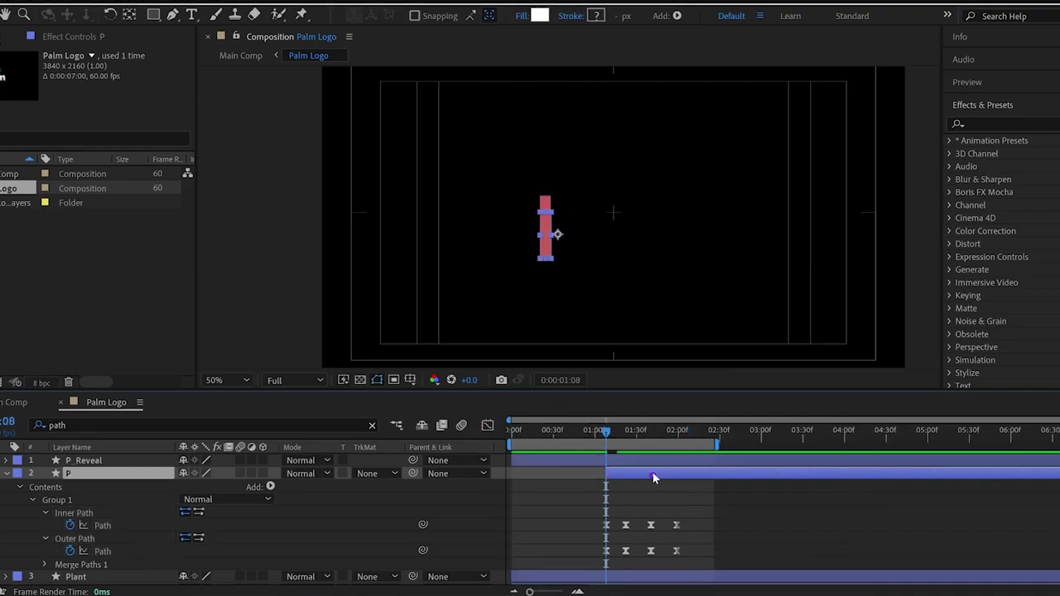
key(space)
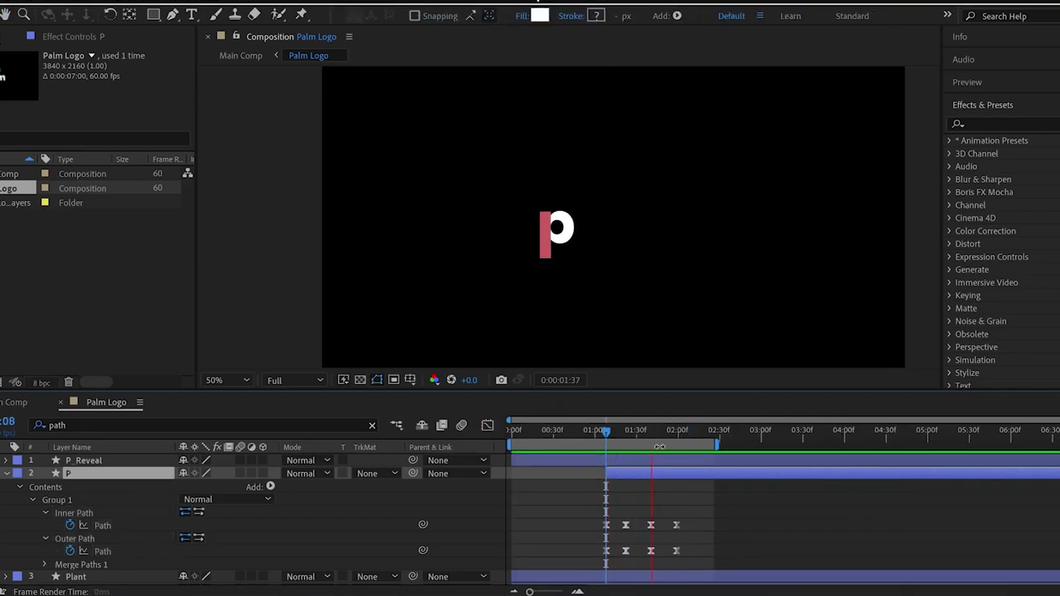
key(space)
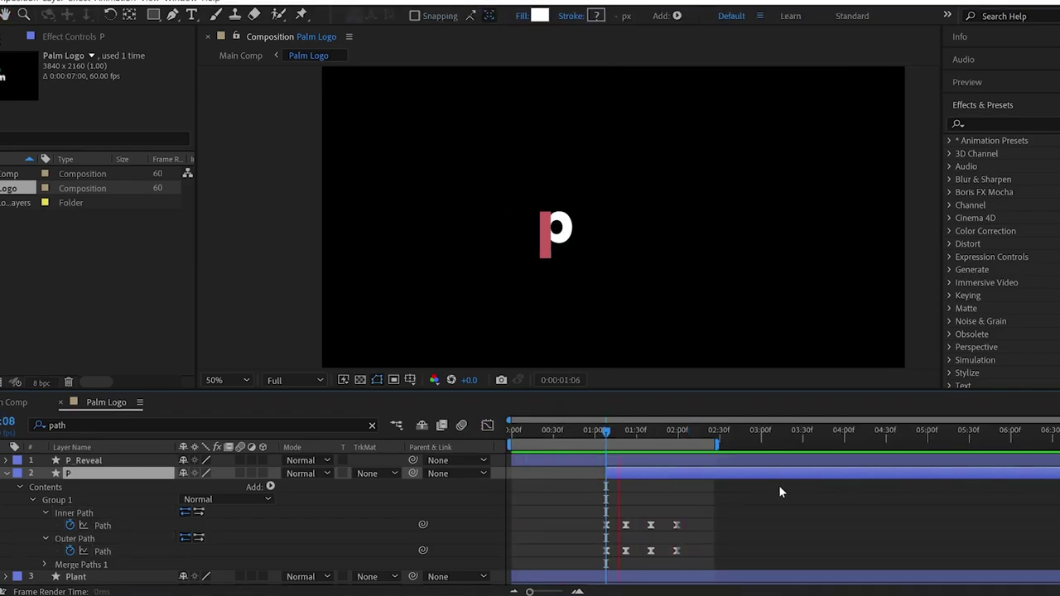
key(space)
key(apostrophe)
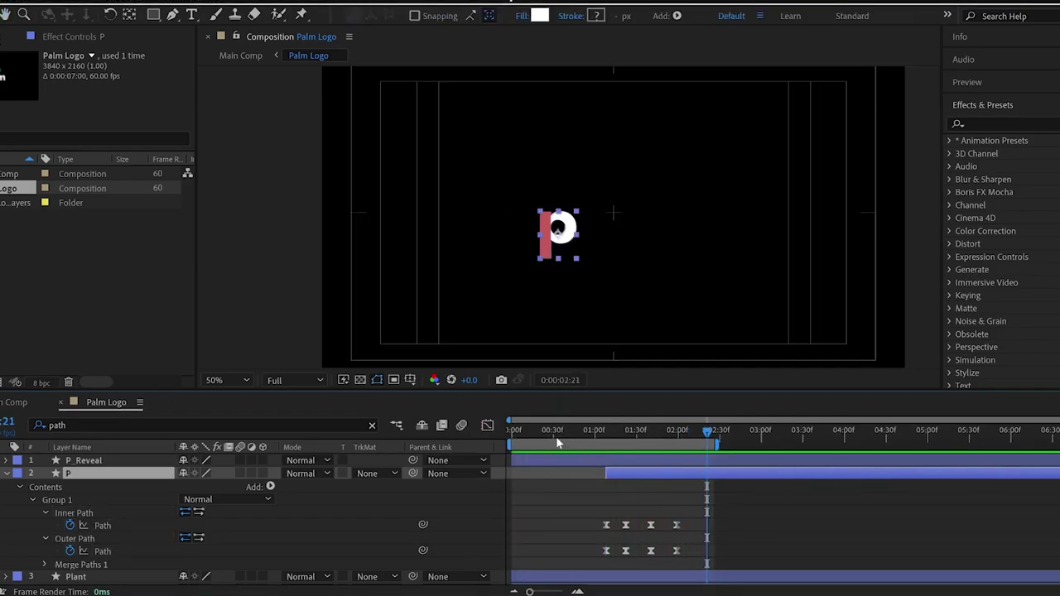
Step: Change the P_Reveal layer's stroke color to white (FFFFFF)
click(74, 460)
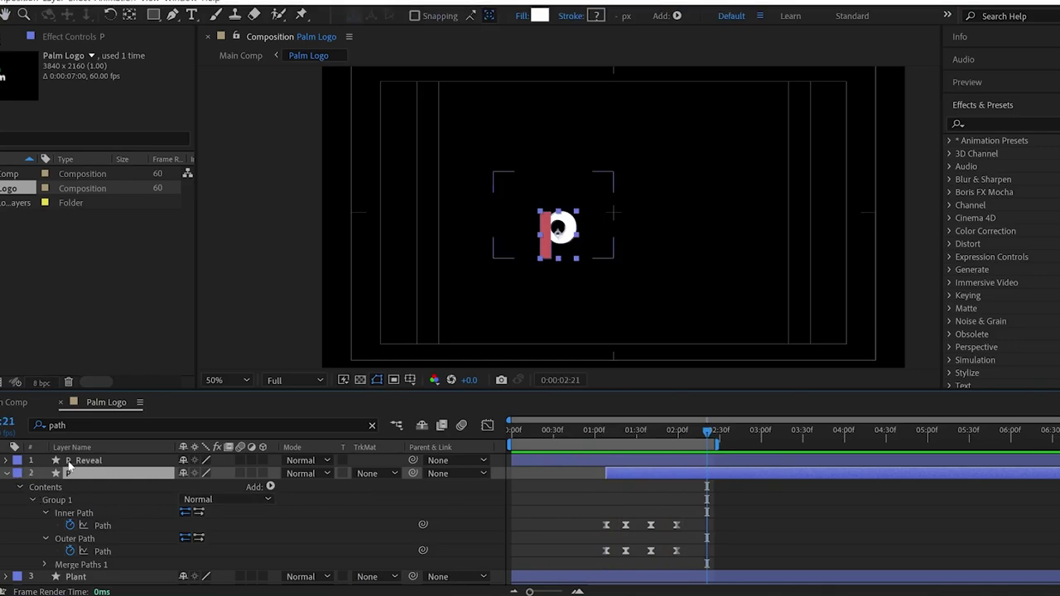
click(596, 15)
drag(770, 162, 646, 102)
click(994, 126)
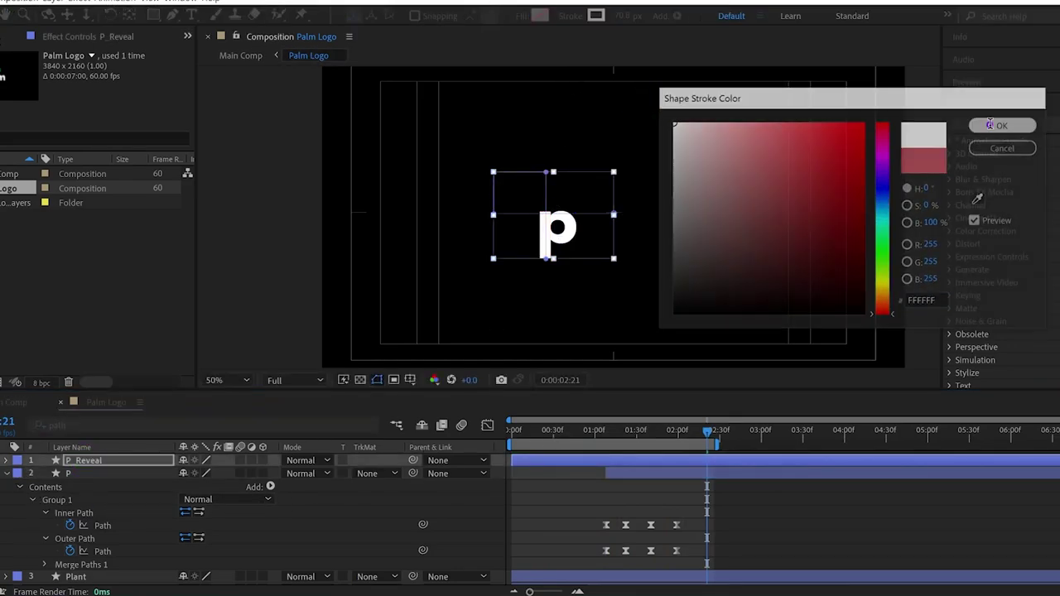
Step: Preview the stroke reveal turning into the letter P, and collapse the P_Reveal layer's properties
scroll(665, 299, down, 2)
key(space)
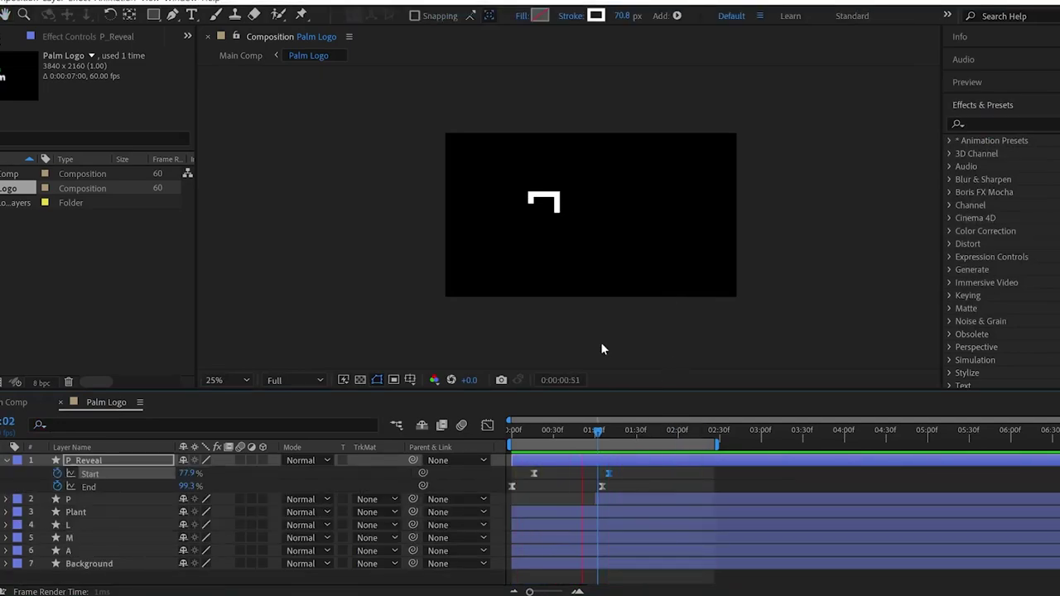
key(space)
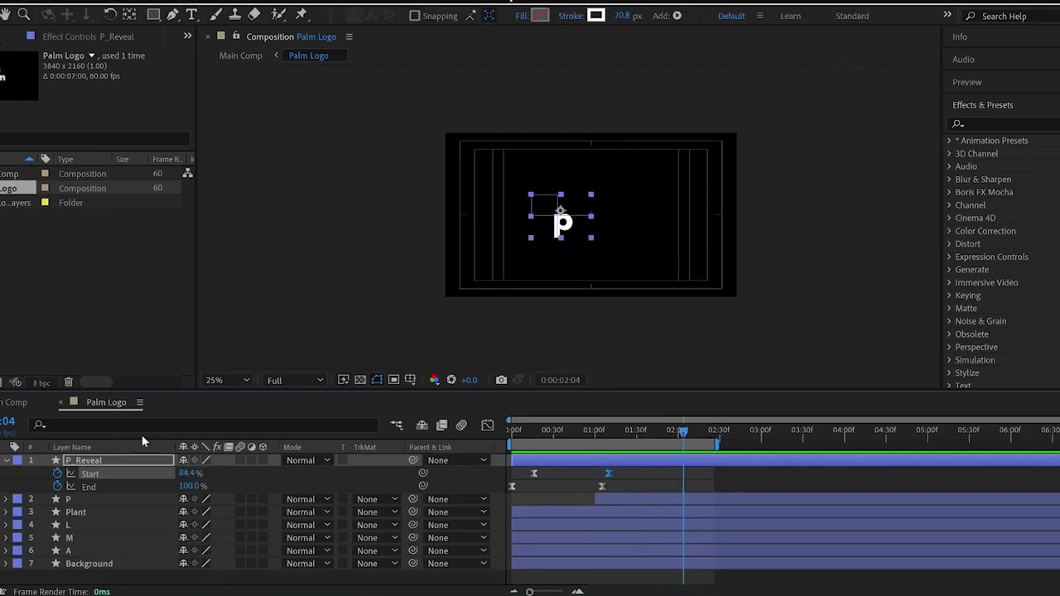
click(5, 461)
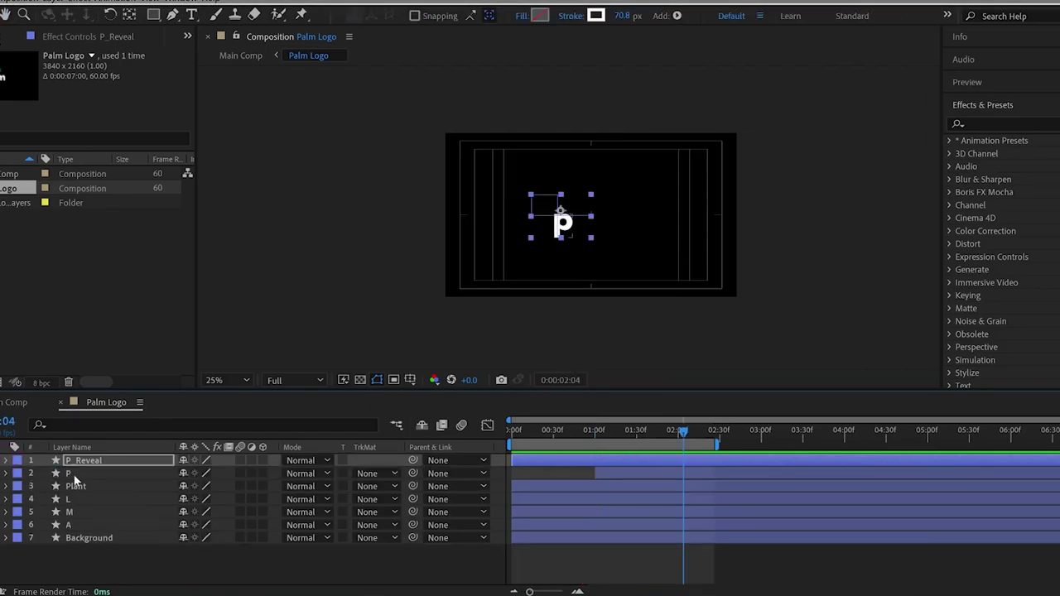
shift+click(73, 476)
key(F2)
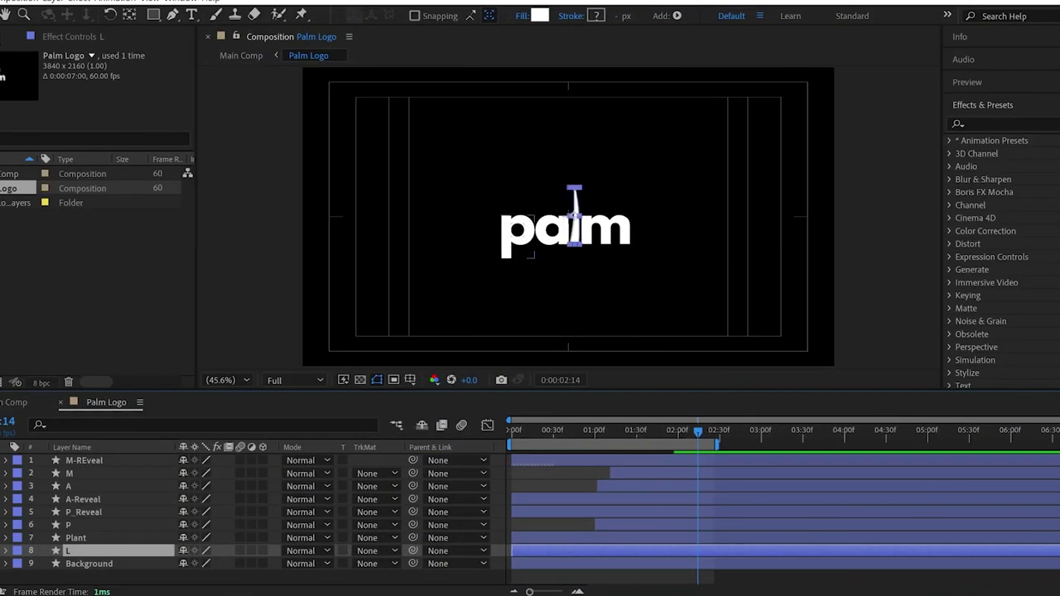
Step: Hide every layer except L and move the L layer's anchor point to the bottom center of the trunk shape
key(ctrl+shift+v)
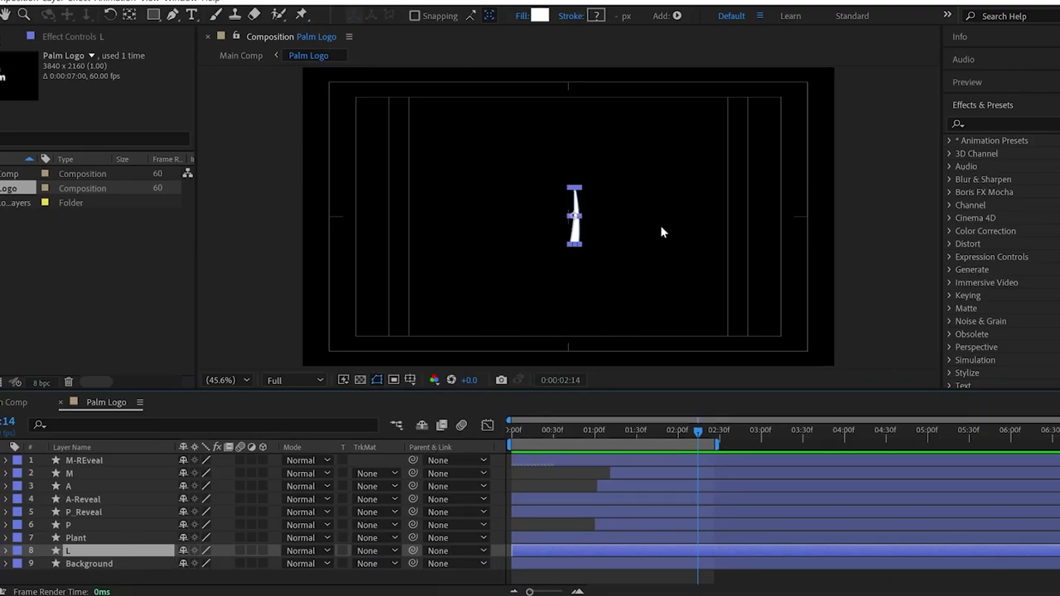
scroll(634, 228, up, 2)
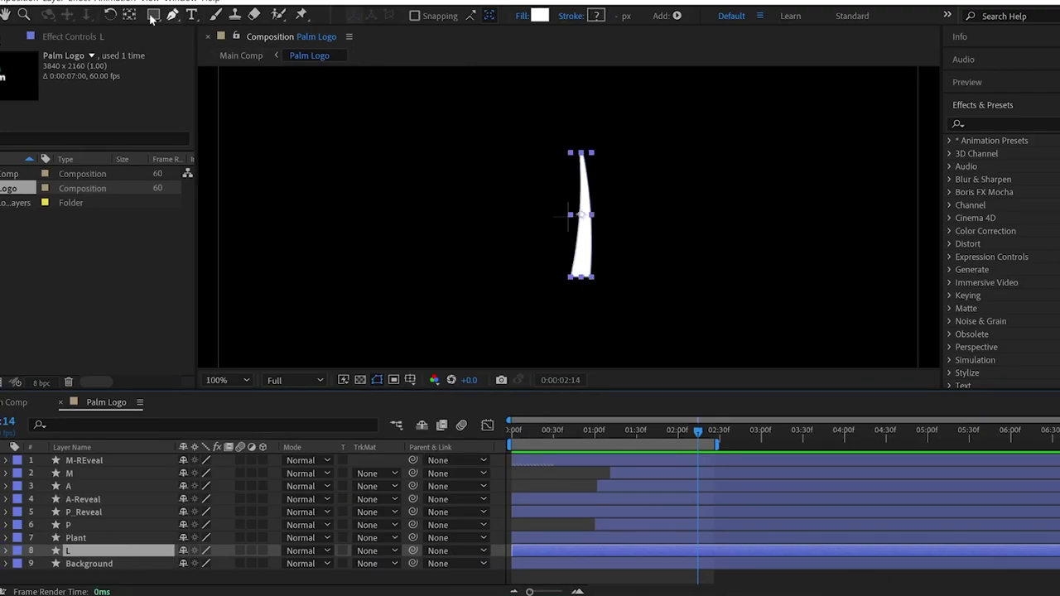
click(129, 15)
key(period)
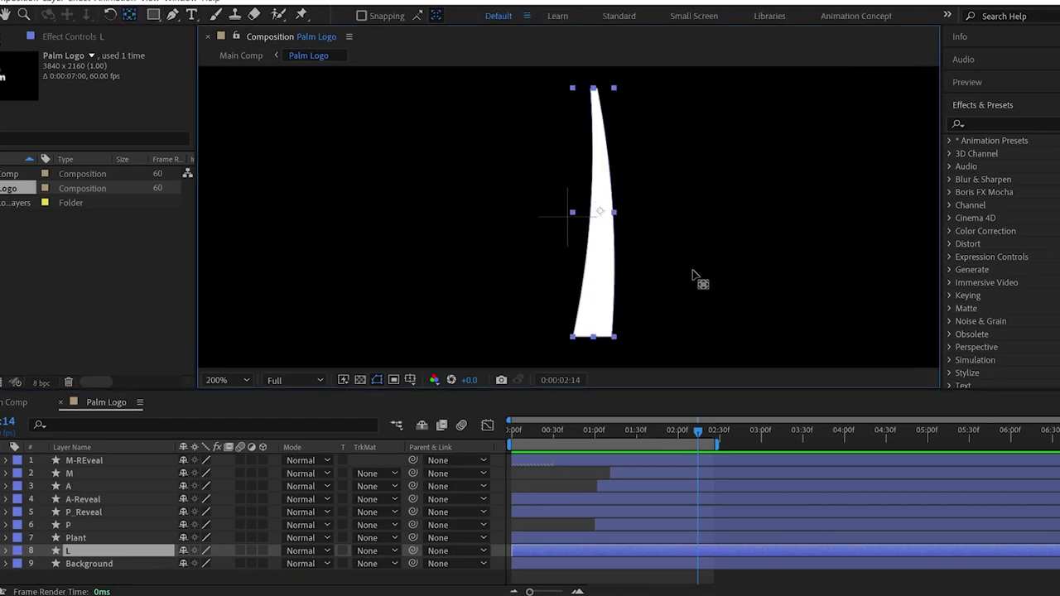
drag(690, 281, 586, 336)
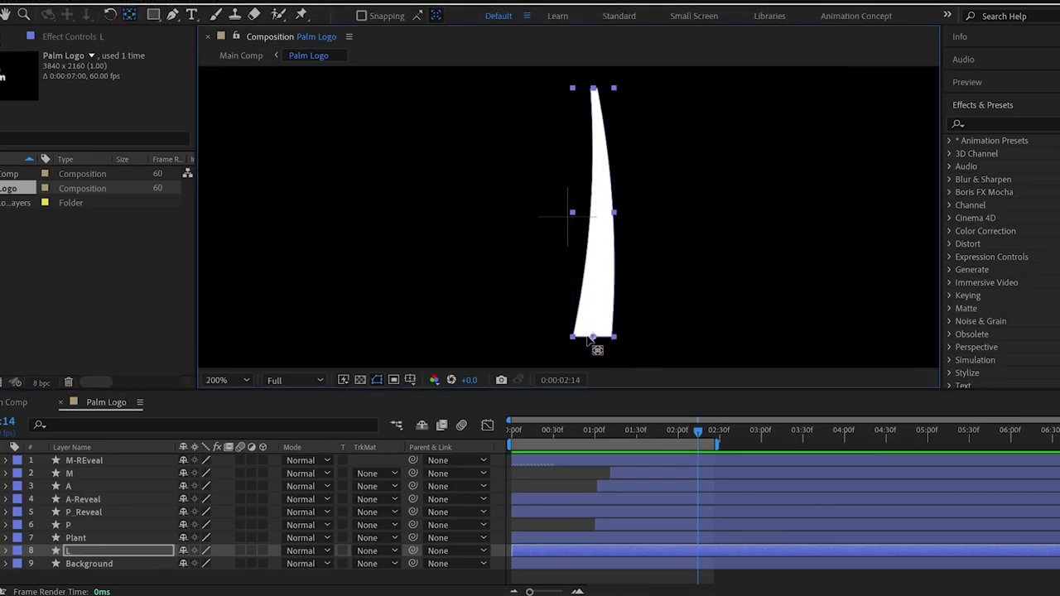
key(v)
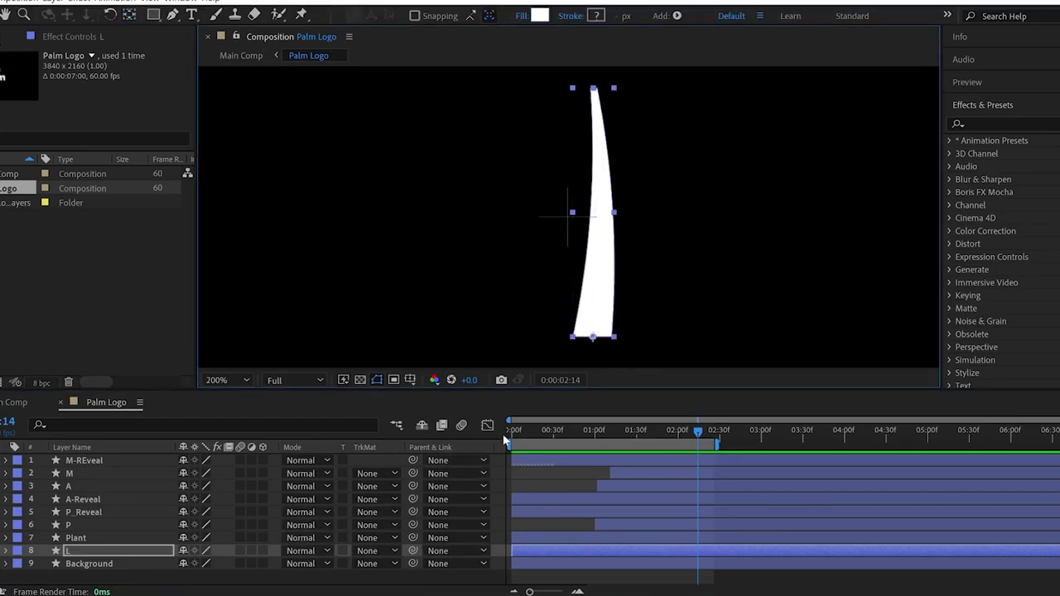
Step: Keyframe the L layer's Scale at 0:00:00:00 and 0:00:00:39, with the first keyframe unlinked and set to 100, 0%
key(Home)
key(s)
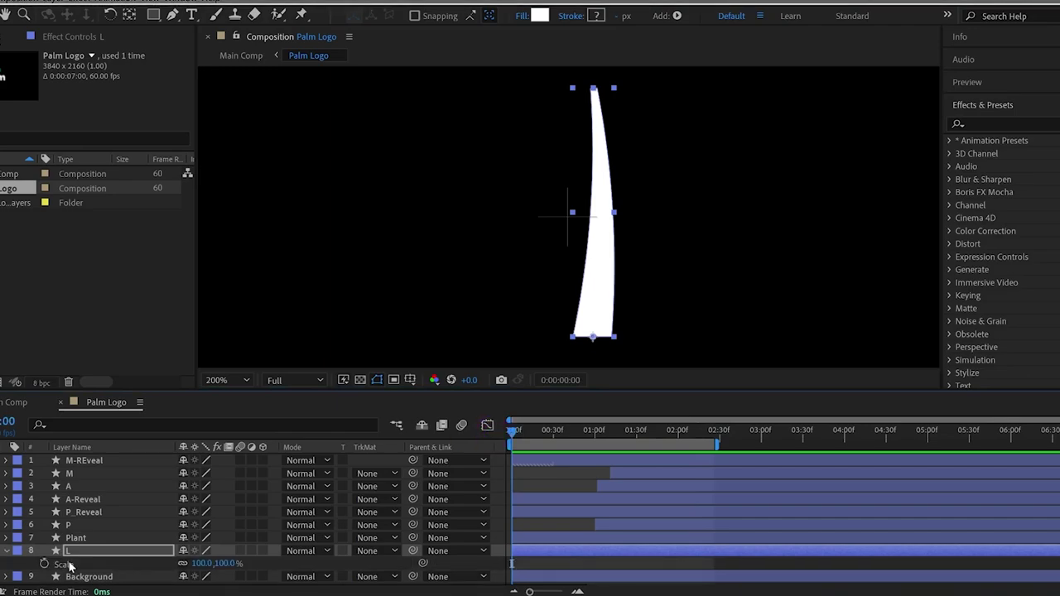
click(44, 563)
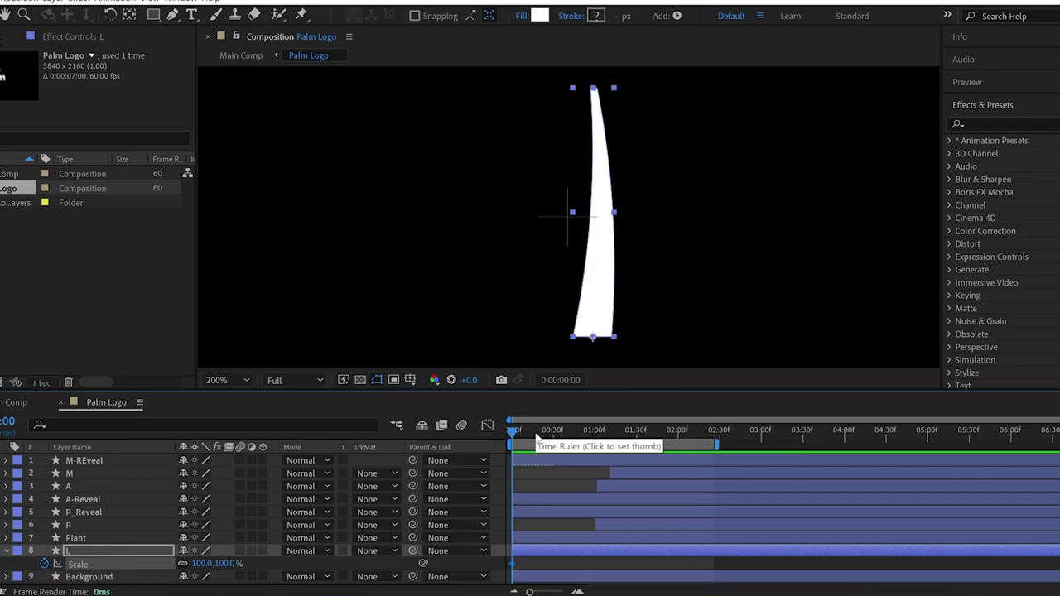
click(567, 432)
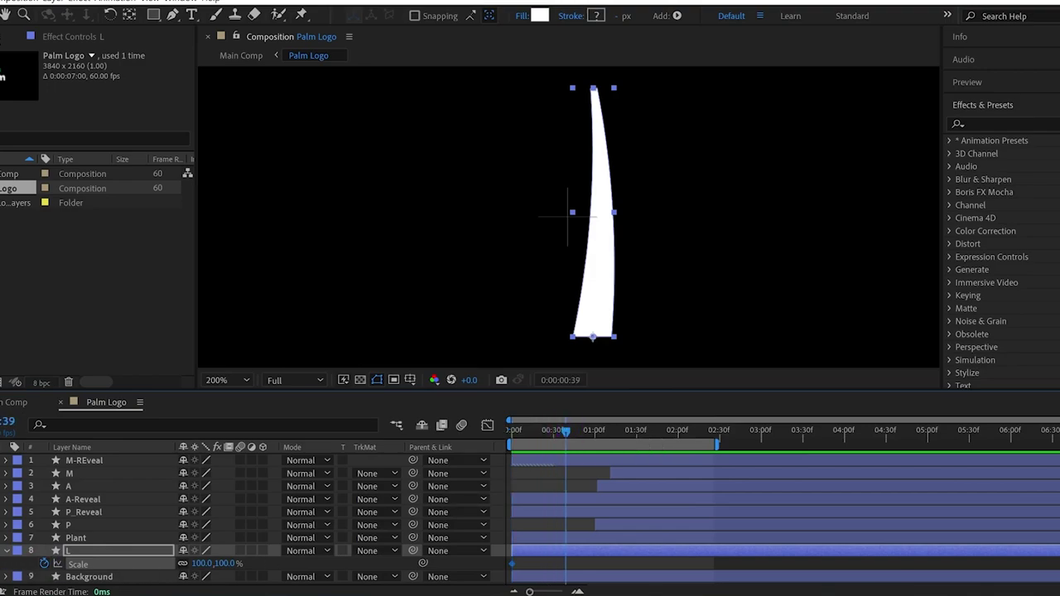
key(Home)
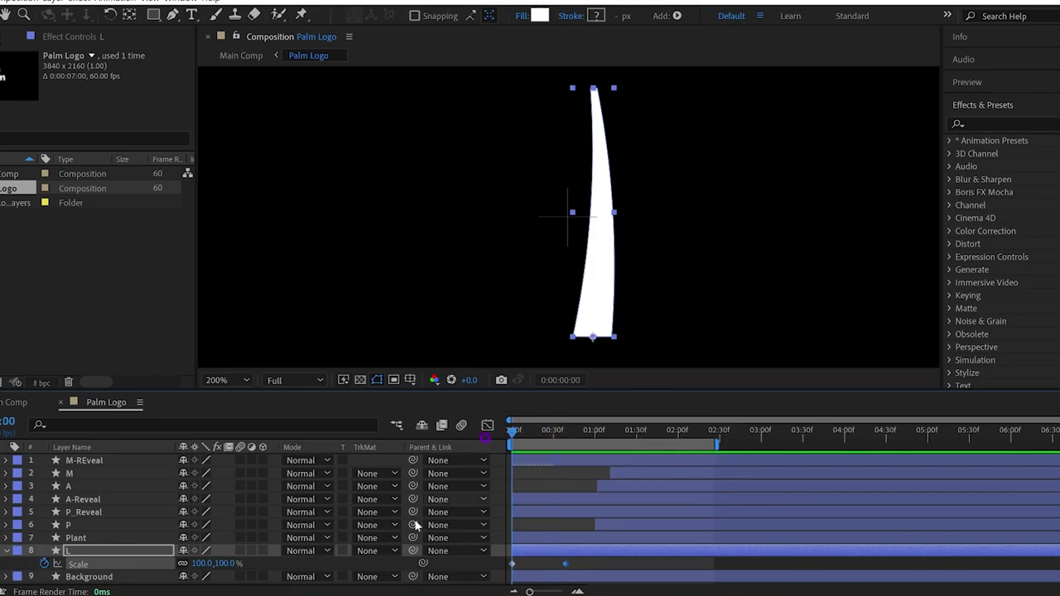
click(222, 563)
text(0)
key(Return)
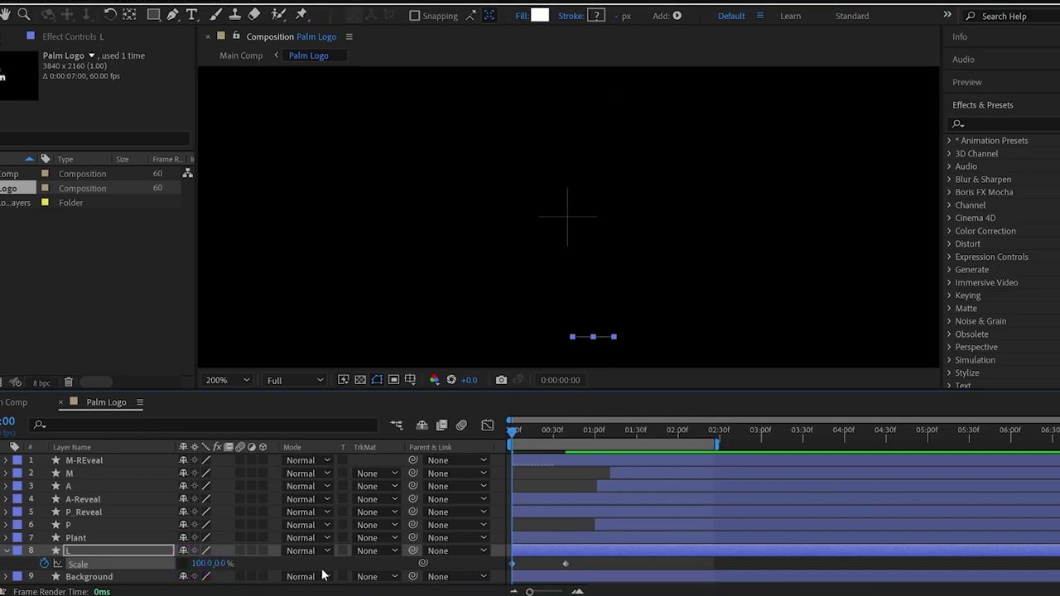
Step: Move the L layer's second Scale keyframe to 0:00:01:00, ease it, shorten the work area to about 0:00:01:27, and preview the growth
mouse_move(580, 560)
mouse_down()
mouse_move(555, 573)
mouse_move(594, 564)
mouse_up()
key(space)
key(space)
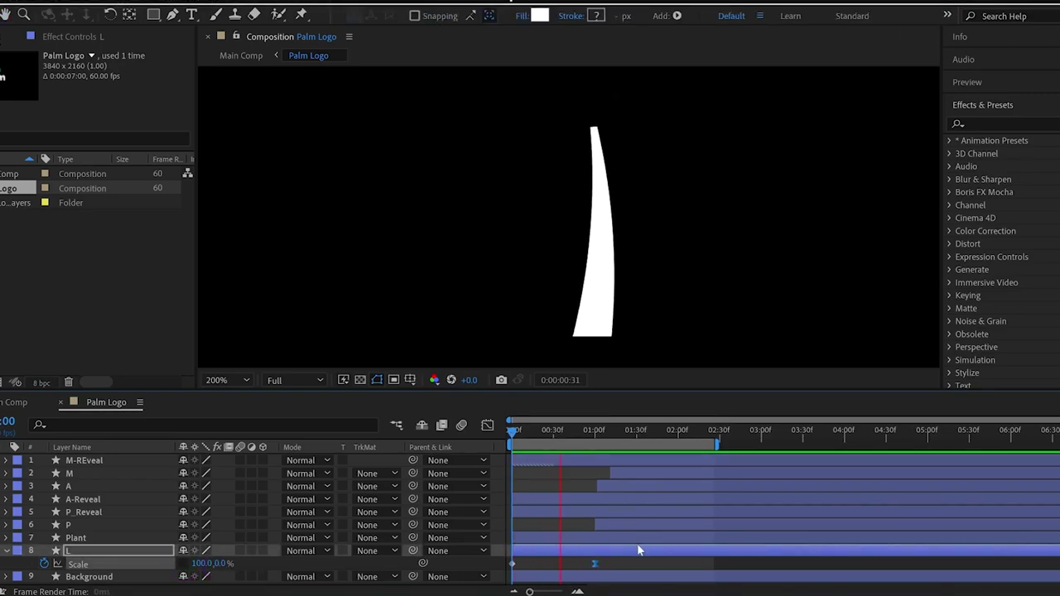
scroll(633, 319, down, 1)
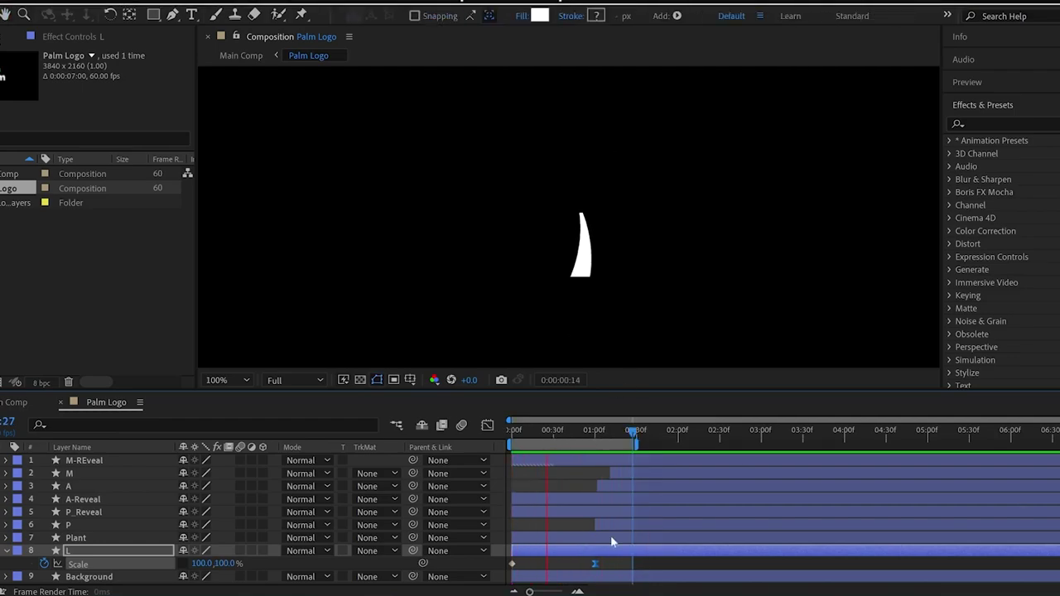
key(space)
Step: Apply the CC Bend It effect to the L layer with the playhead at 0:00:01:00
drag(598, 433, 595, 433)
click(1005, 126)
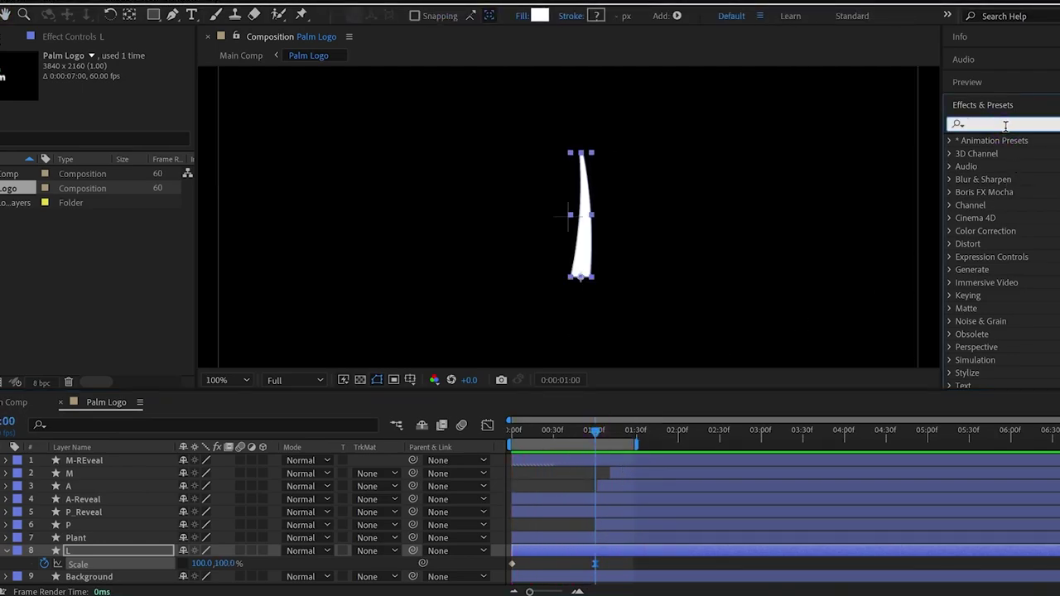
text(cc ben)
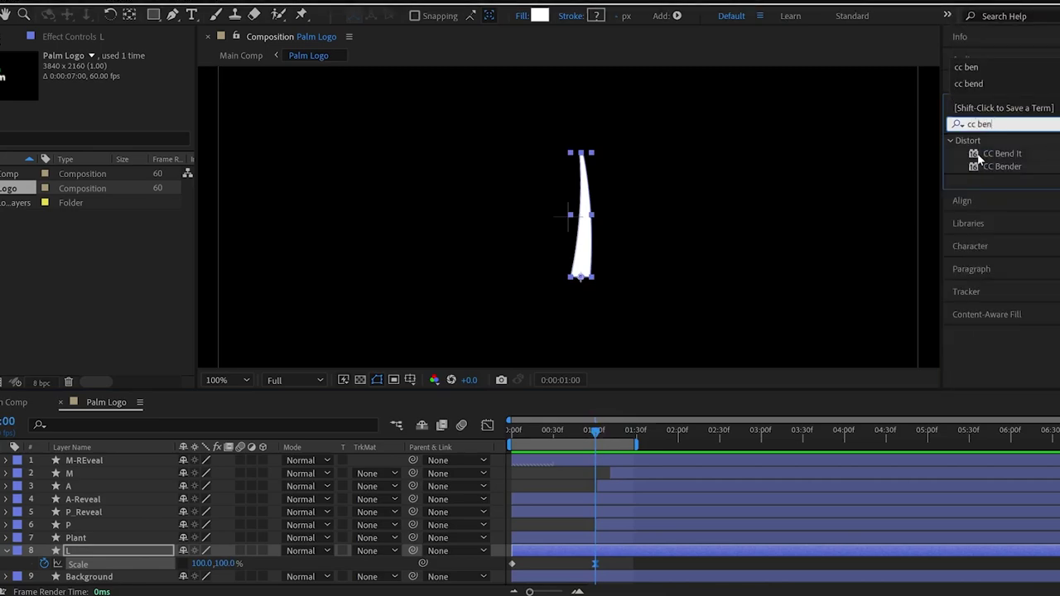
click(1011, 154)
drag(940, 203, 132, 554)
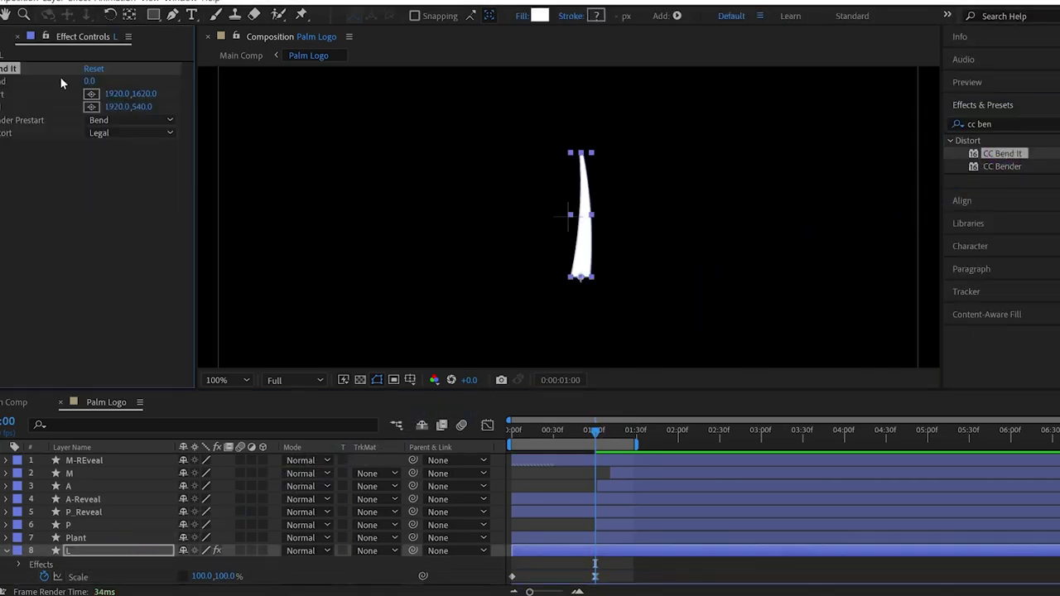
Step: Place the CC Bend It start point at the trunk's base and its end point just above the trunk's tip
click(92, 94)
click(582, 279)
click(93, 108)
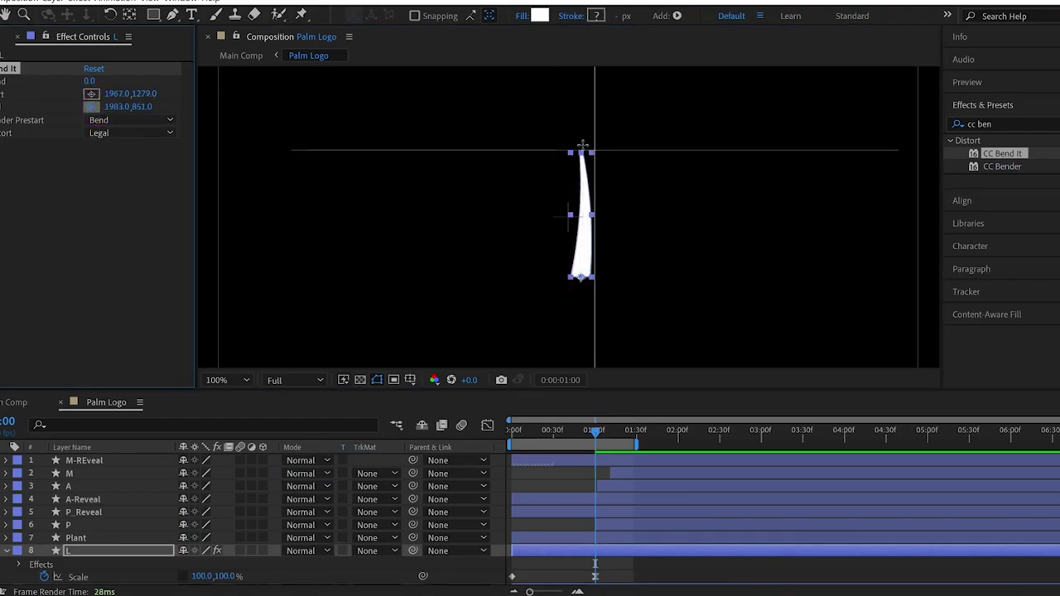
click(581, 126)
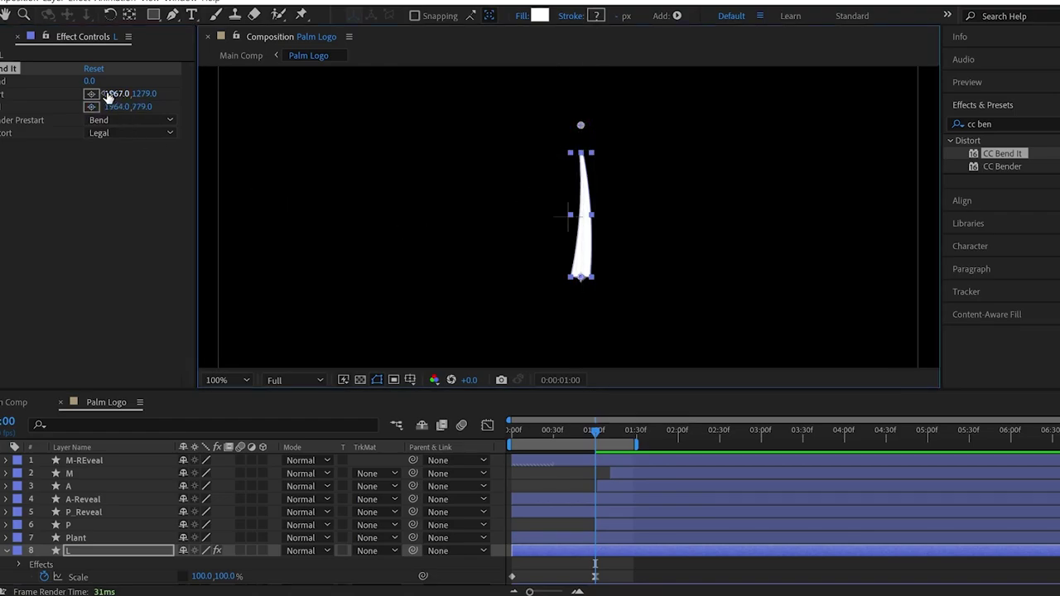
Step: Keyframe the L layer's Bend at -15 at 0:00:01:00 and 0:00:00:00, and at 22 at 0:00:00:30
mouse_move(89, 80)
mouse_down()
mouse_move(101, 82)
mouse_move(93, 98)
mouse_up()
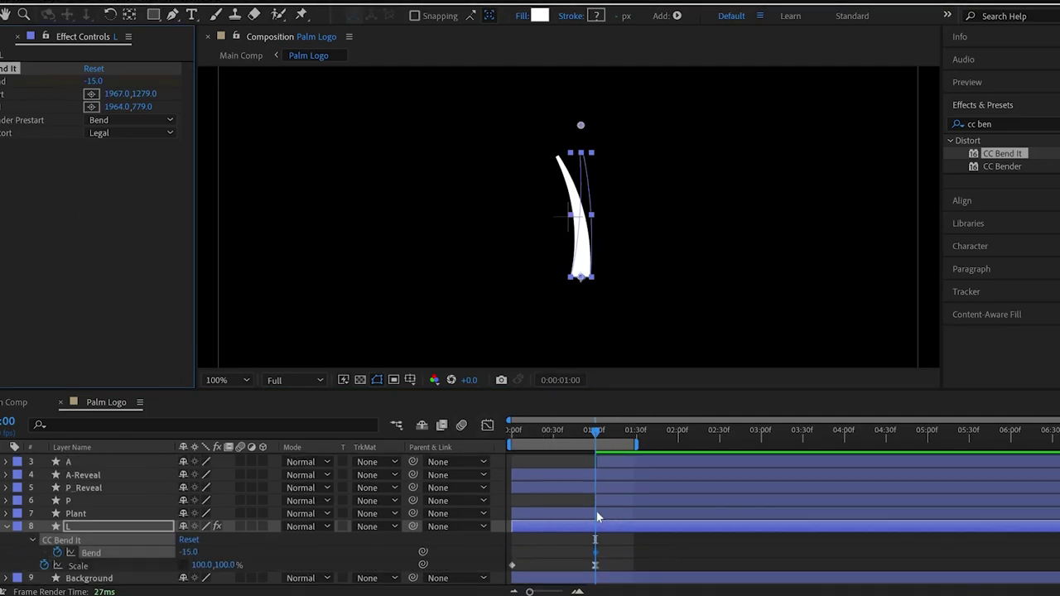
key(u)
drag(586, 443, 511, 439)
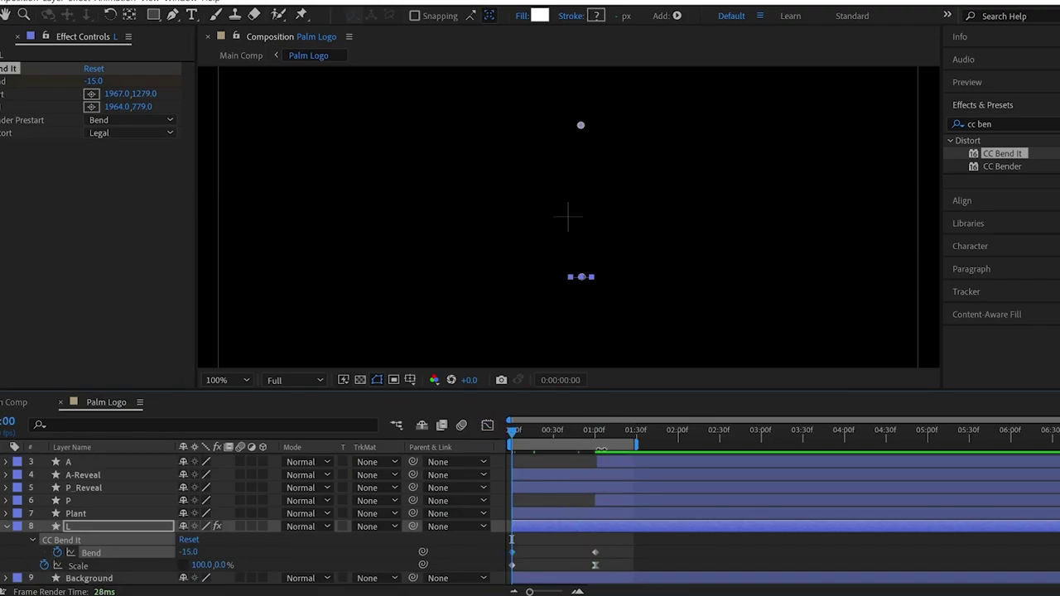
drag(514, 432, 555, 439)
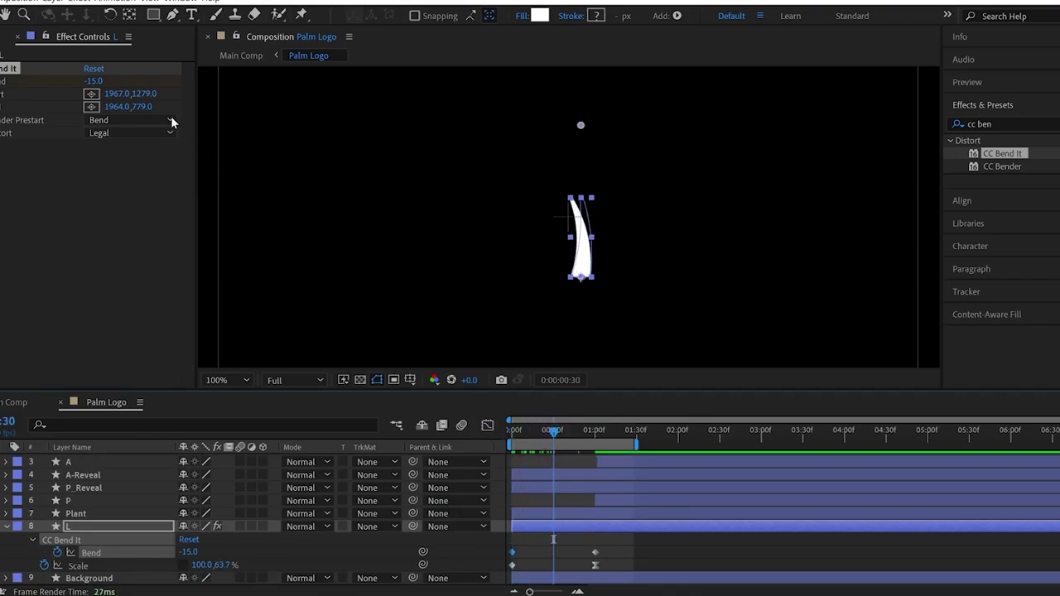
drag(100, 81, 118, 75)
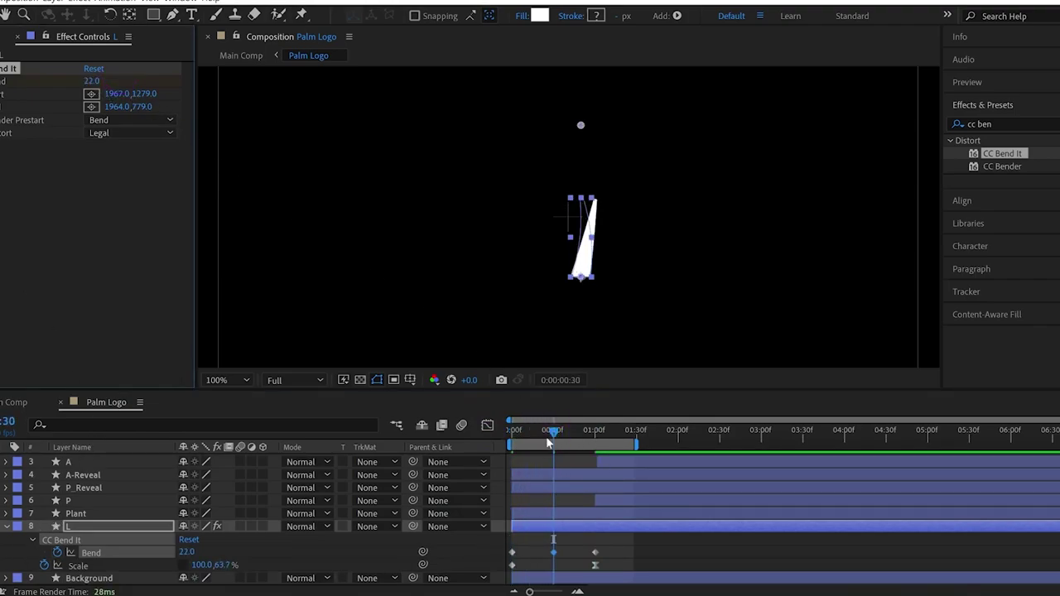
Step: Add a Bend keyframe of 0 at 0:00:01:33, extend the work area to about 0:00:01:47, and preview the trunk
drag(546, 443, 639, 446)
click(95, 81)
text(0)
key(Return)
drag(539, 439, 660, 434)
key(space)
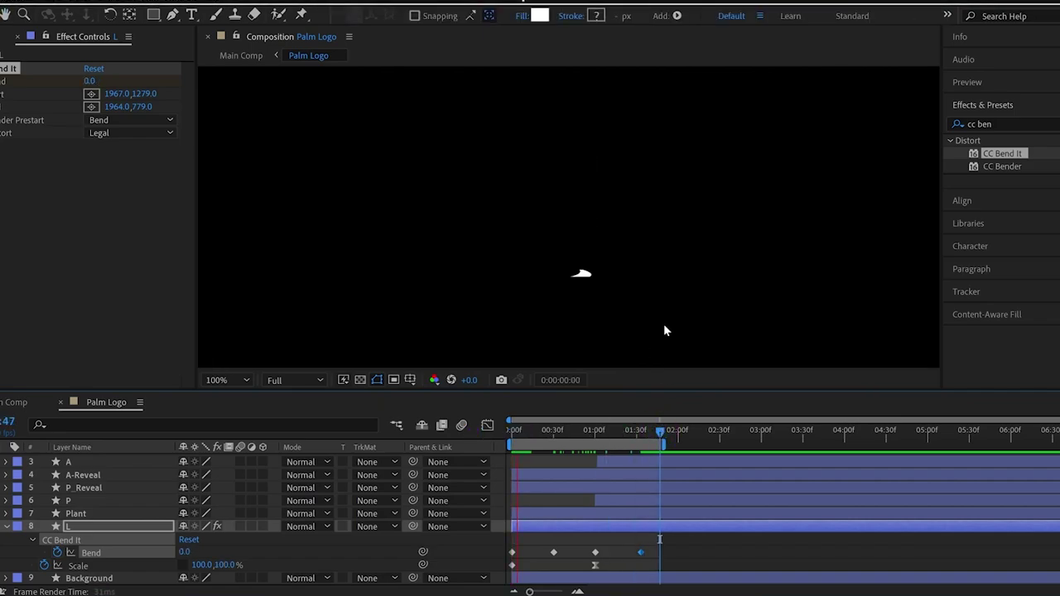
Step: Retime the middle Bend keyframes to 0:00:00:16 and about 0:00:00:55, ease all Bend keyframes, and preview the trunk's motion
scroll(663, 324, down, 2)
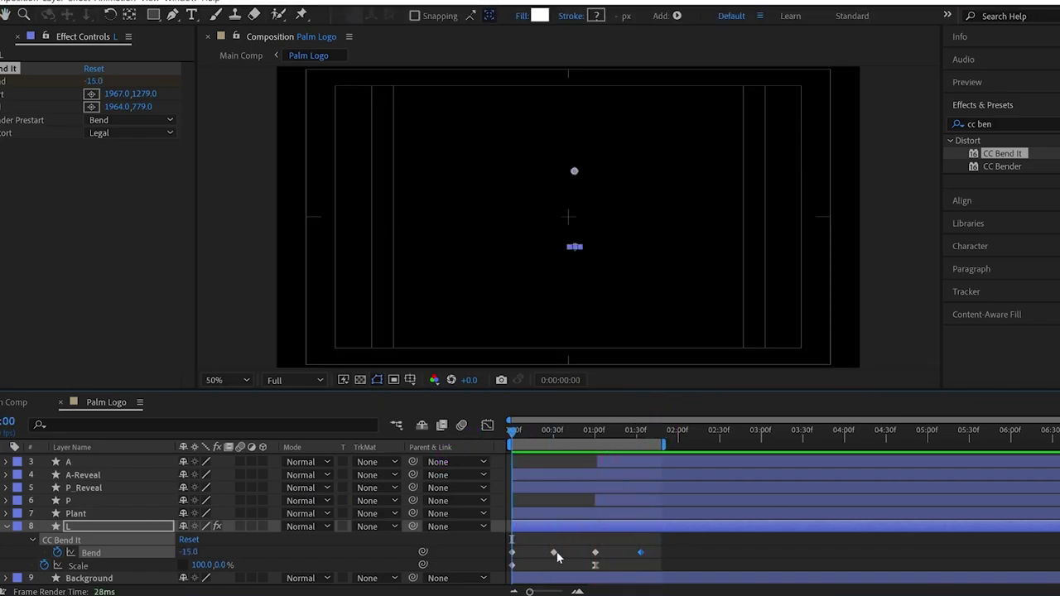
click(524, 430)
mouse_move(525, 430)
mouse_down()
mouse_move(557, 430)
mouse_move(512, 431)
mouse_up()
key(space)
drag(677, 547, 508, 556)
key(space)
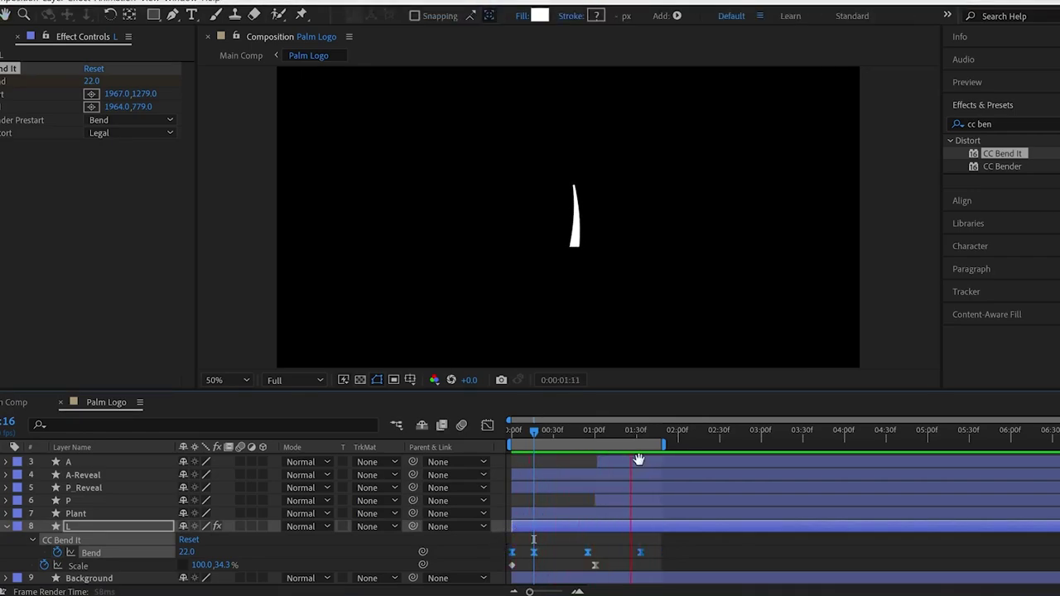
key(space)
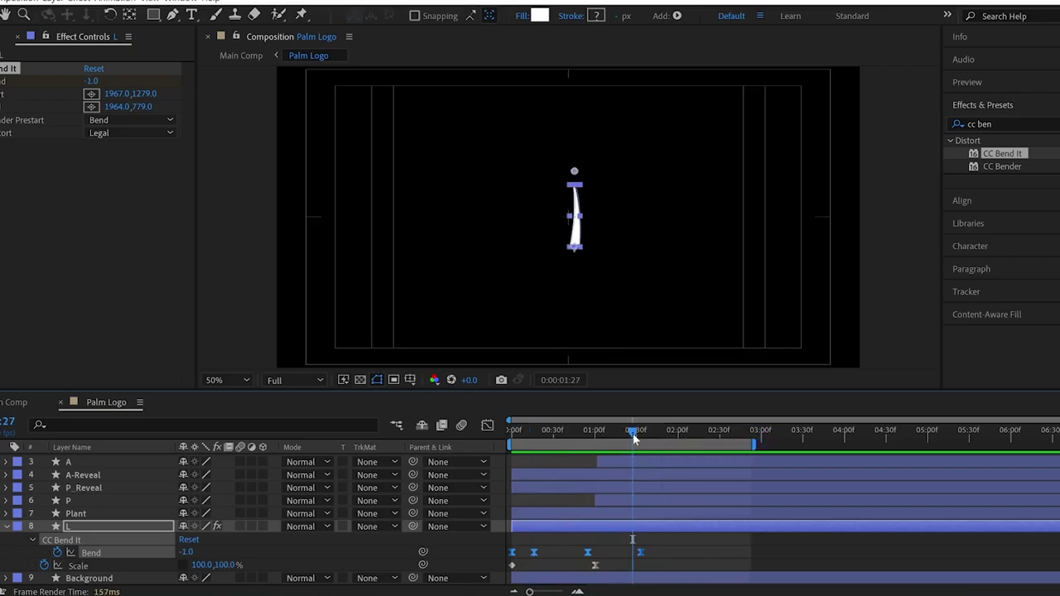
Step: Start the Plant layer at 0:00:01:33 and keyframe its Scale at 0% there
key(k)
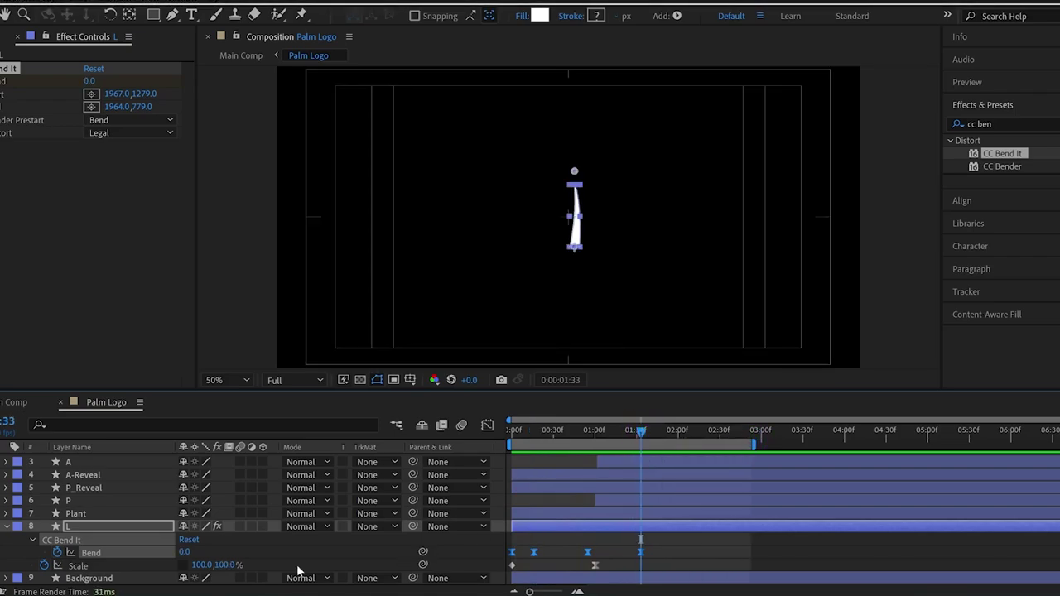
click(73, 514)
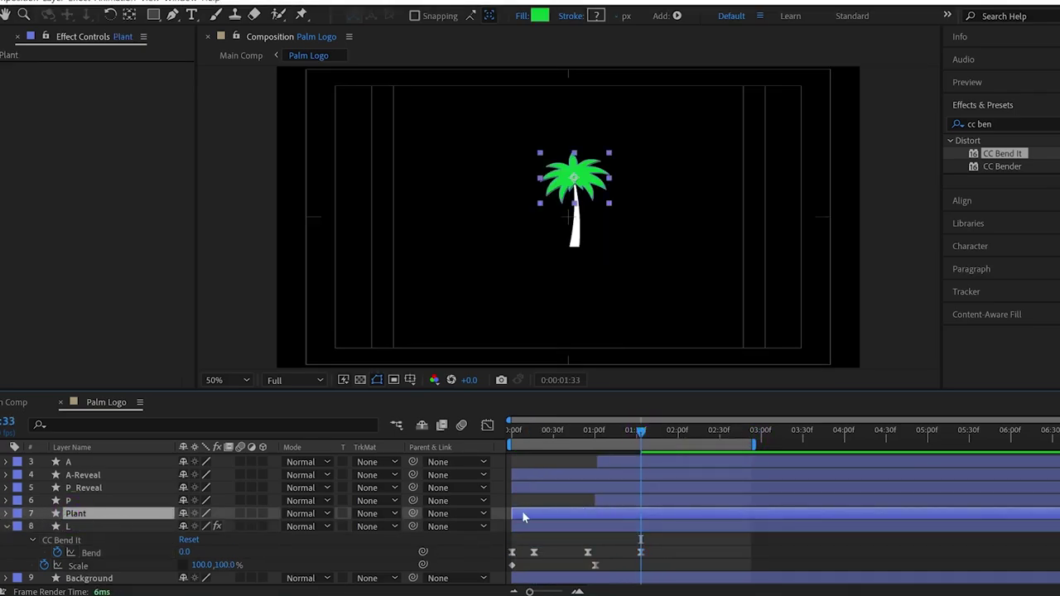
drag(523, 511, 650, 511)
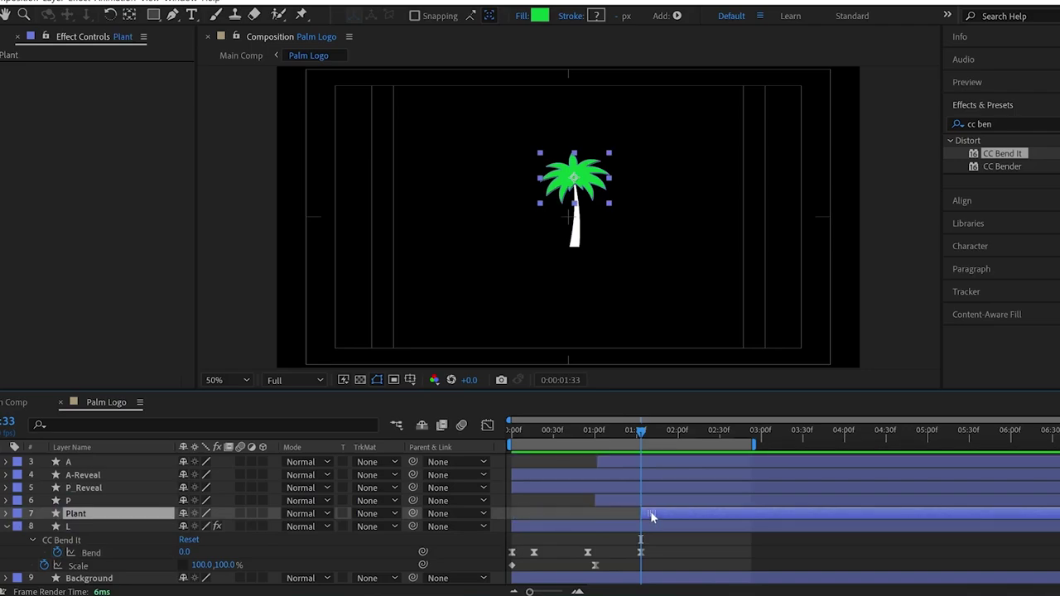
key(s)
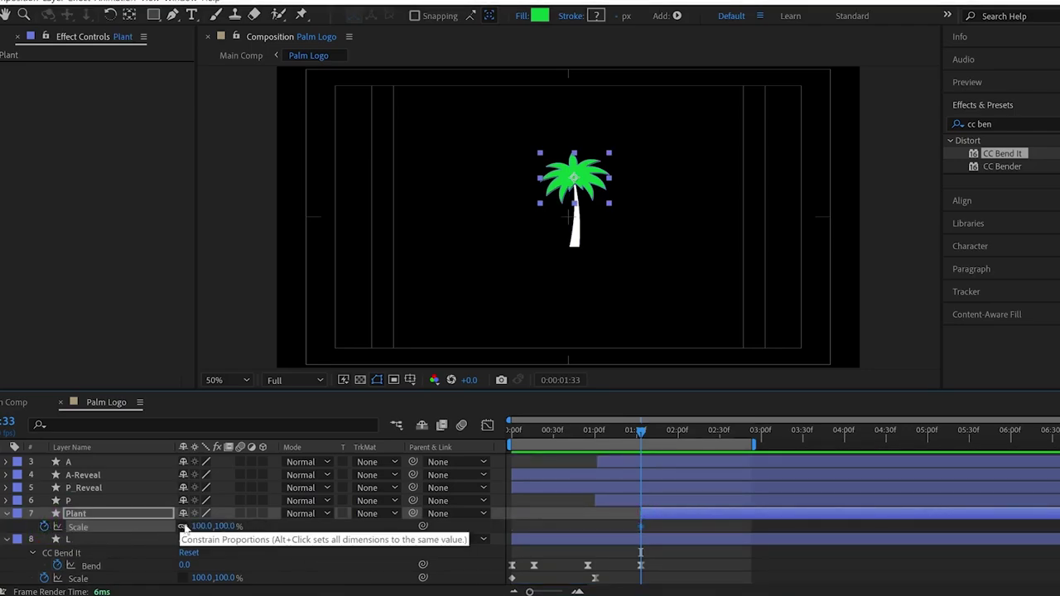
drag(197, 526, 201, 531)
click(206, 532)
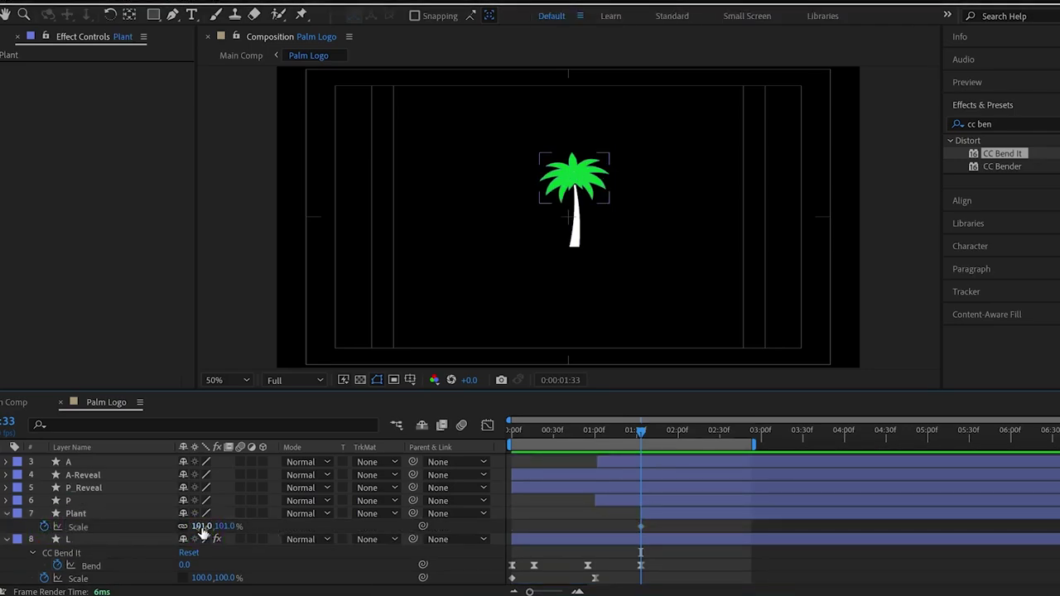
text(0)
key(Return)
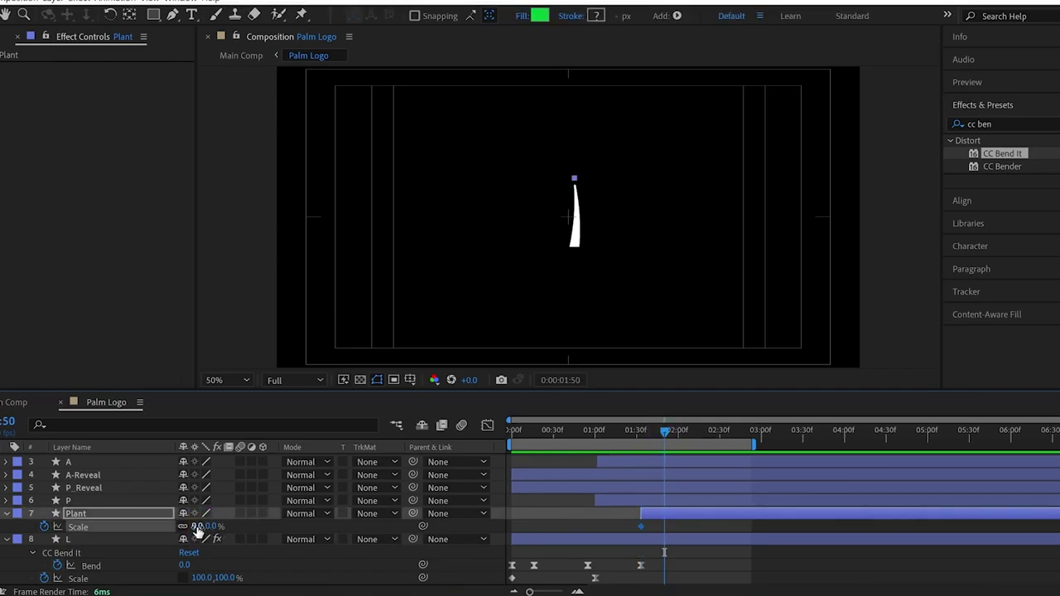
Step: Keyframe the Plant layer's Scale at 105% at 0:00:01:50, 95% at 0:00:02:05 and 100% at 0:00:02:24, and preview it
drag(197, 529, 199, 529)
text(105)
key(Return)
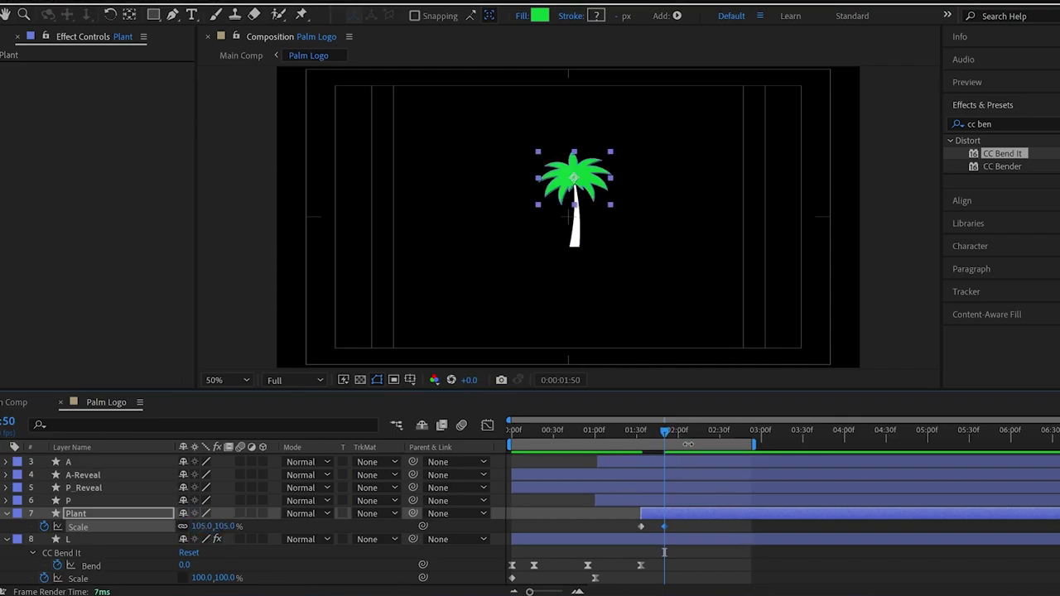
click(685, 435)
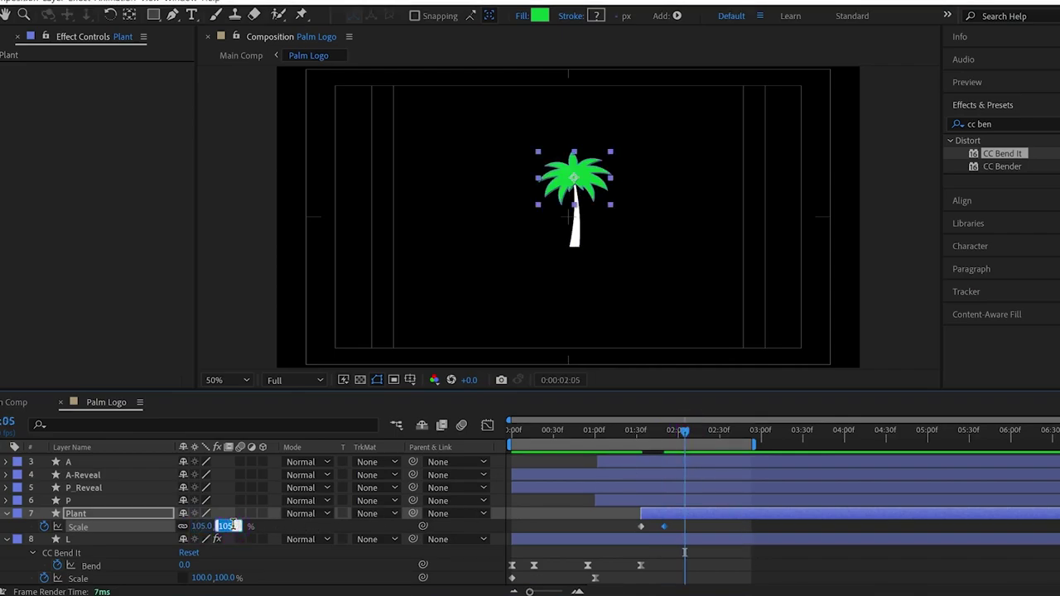
text(95)
key(Return)
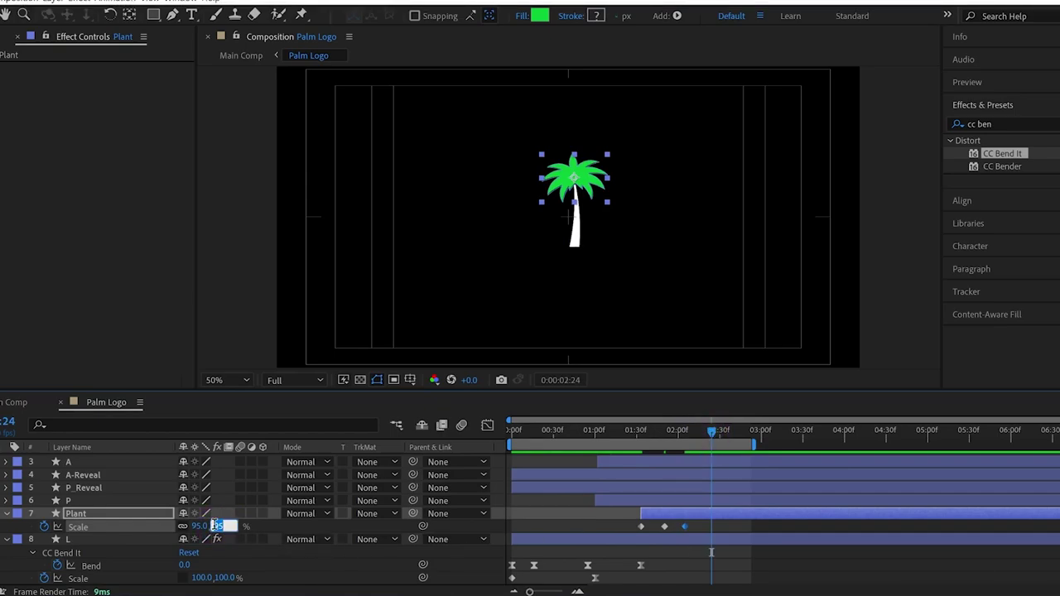
text(100)
key(Return)
click(641, 430)
key(space)
Step: Move the Plant layer's anchor point down to where the leaves meet the trunk's tip
click(711, 430)
scroll(613, 227, up, 3)
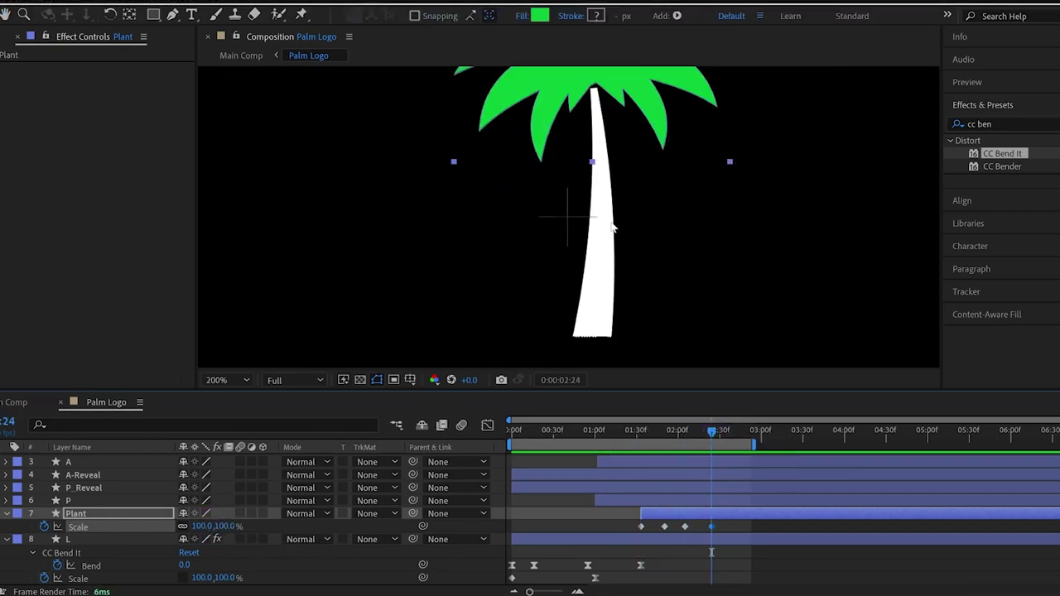
drag(576, 147, 510, 301)
click(130, 14)
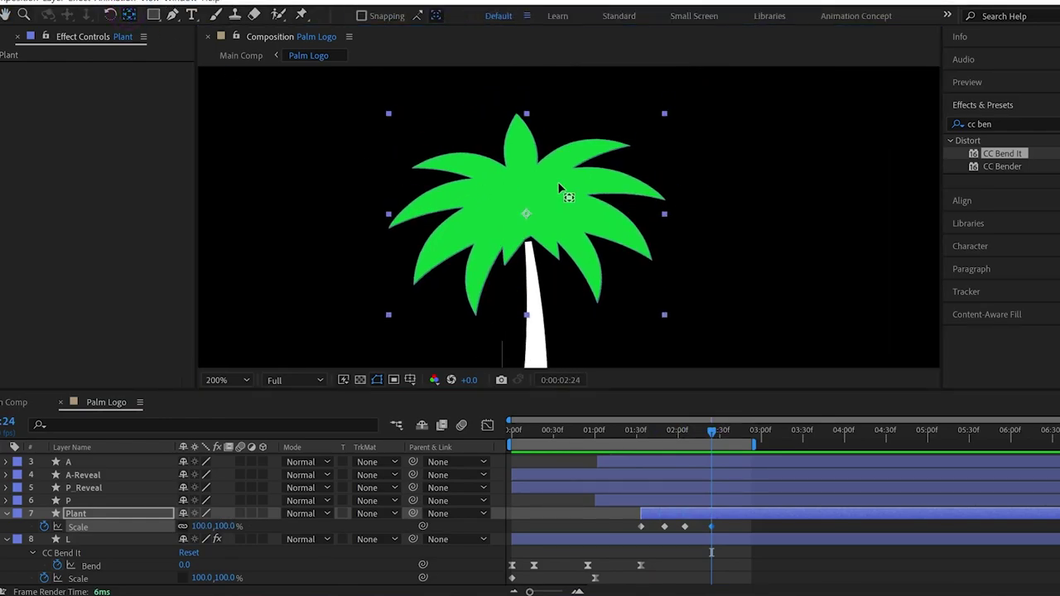
scroll(548, 207, up, 1)
drag(484, 211, 489, 258)
key(v)
scroll(490, 258, down, 2)
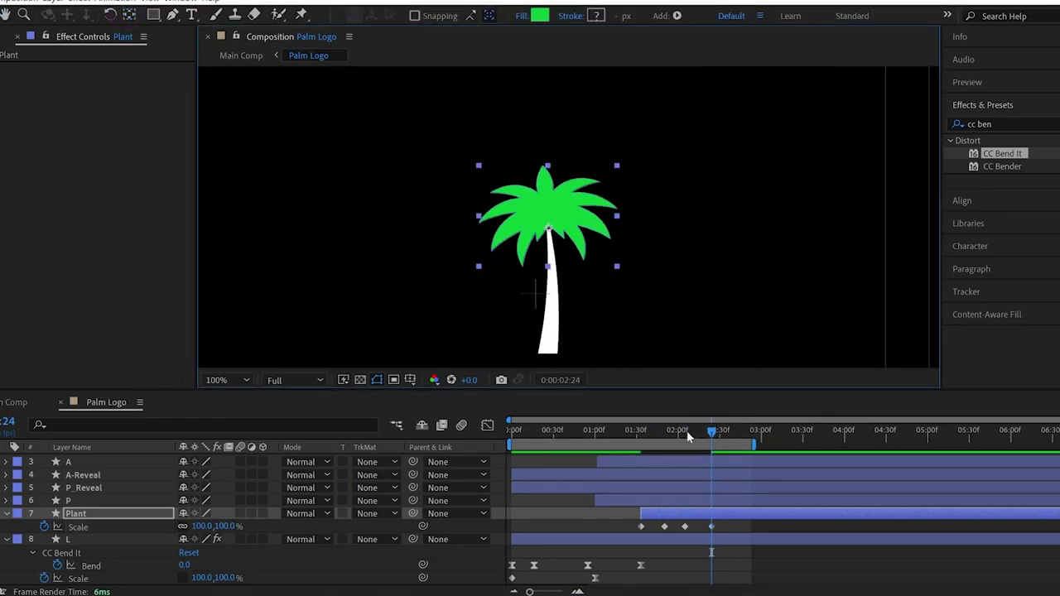
Step: Preview the leaves popping out of the trunk and the whole palm growth
click(641, 434)
key(space)
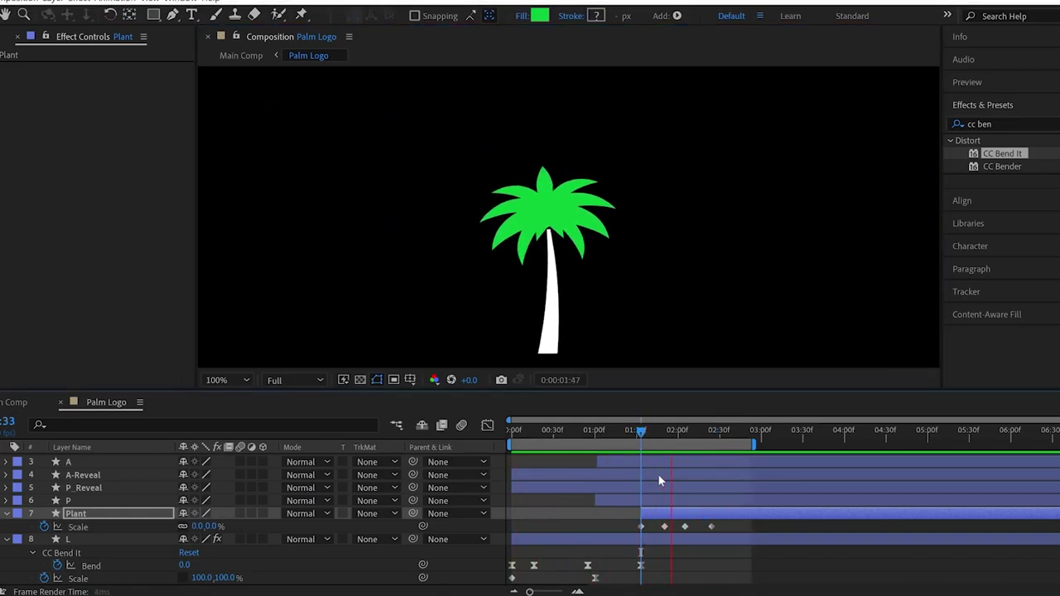
key(comma)
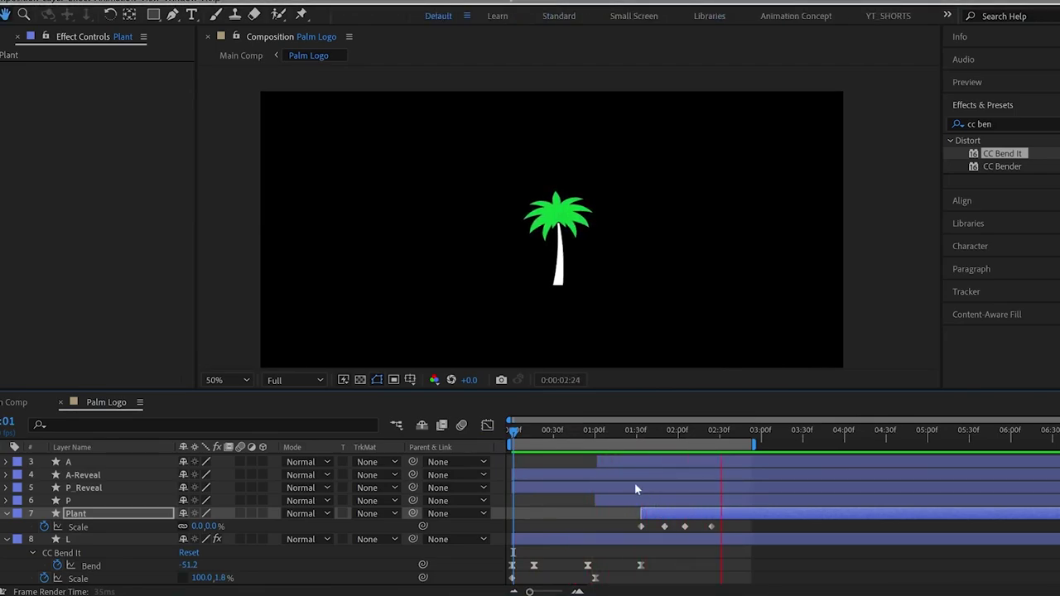
key(space)
Step: Collapse the Plant and L layers, make the hidden letter layers visible again, and preview the full logo animation
click(5, 513)
click(7, 526)
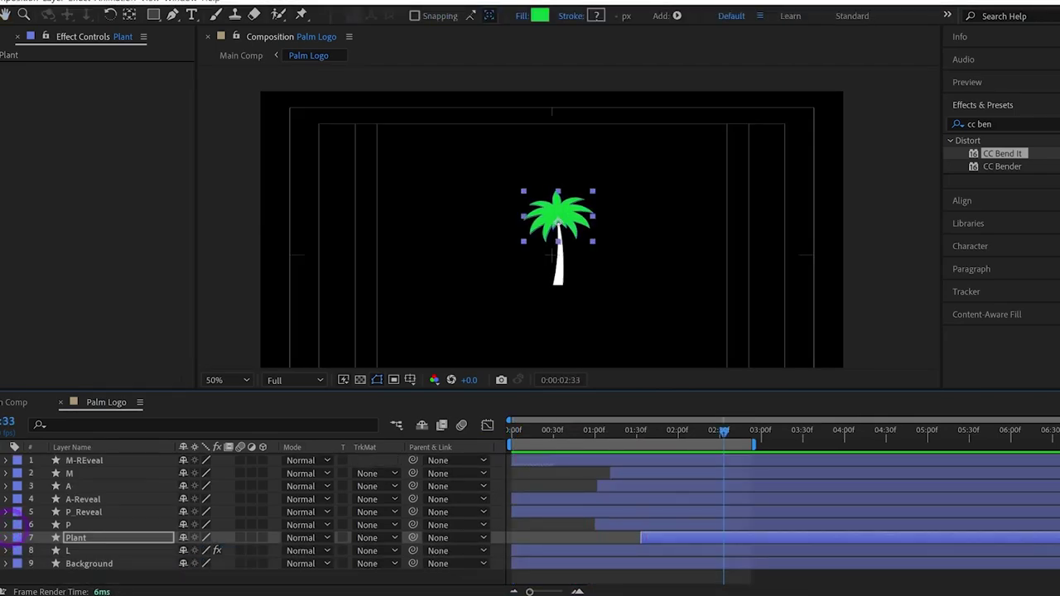
key(space)
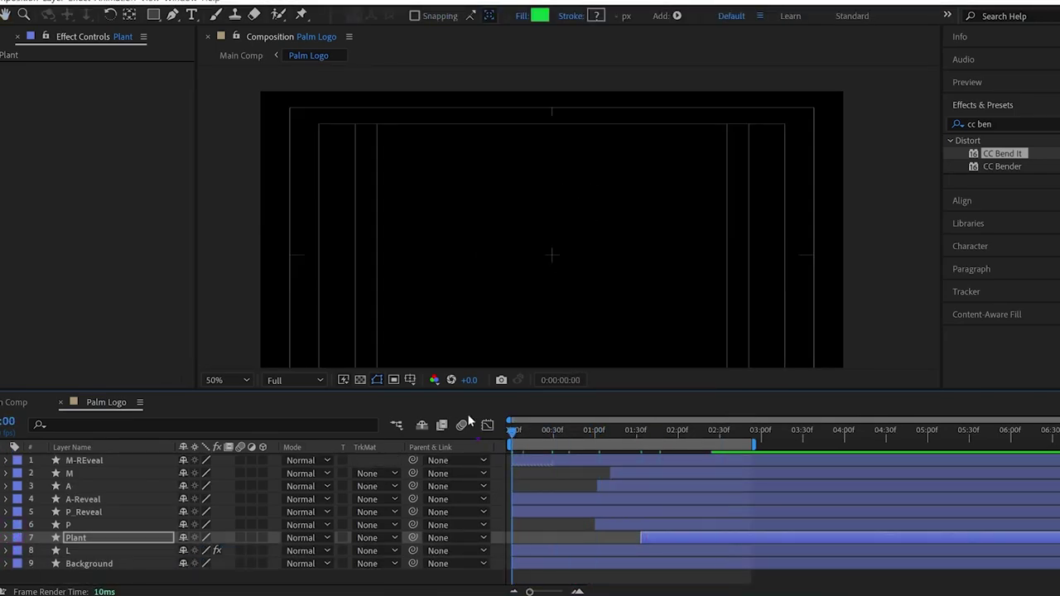
key(comma)
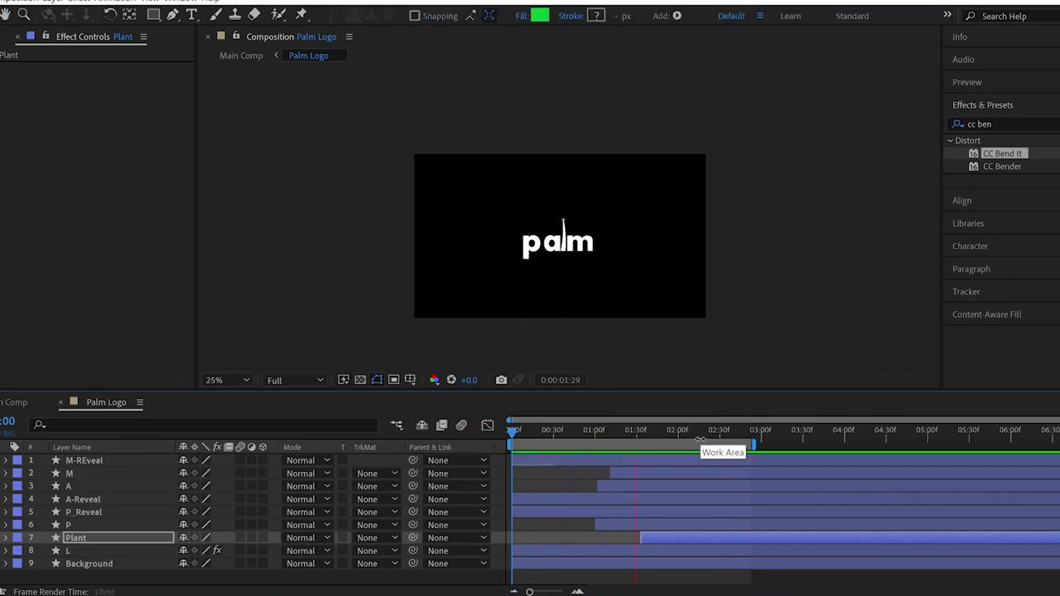
key(space)
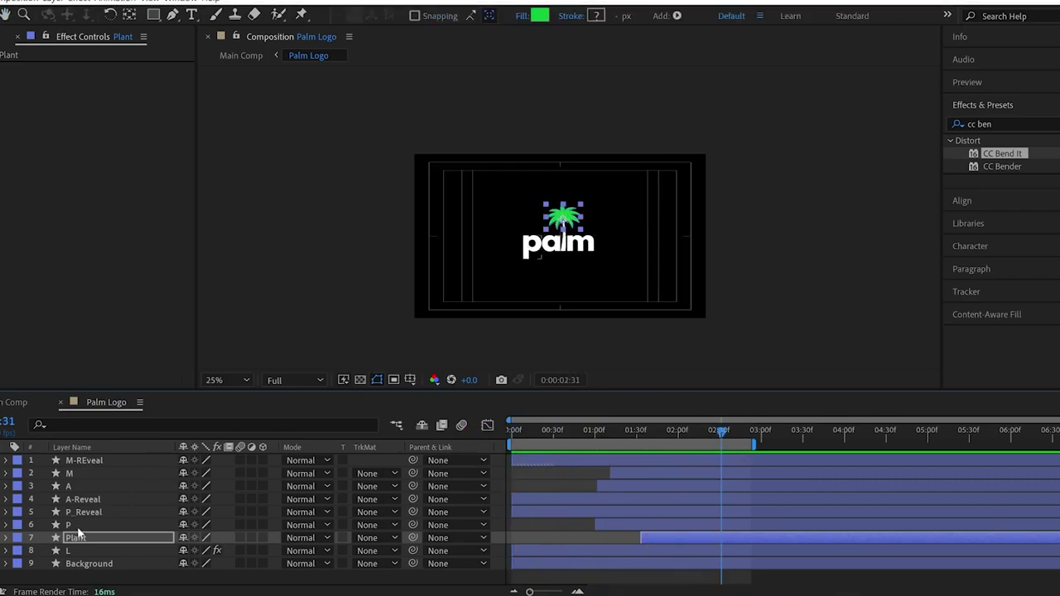
Step: Shift the Plant and L layers together so L starts at about 0:00:01:52, and preview the logo from the beginning
click(70, 529)
click(70, 538)
shift+click(69, 551)
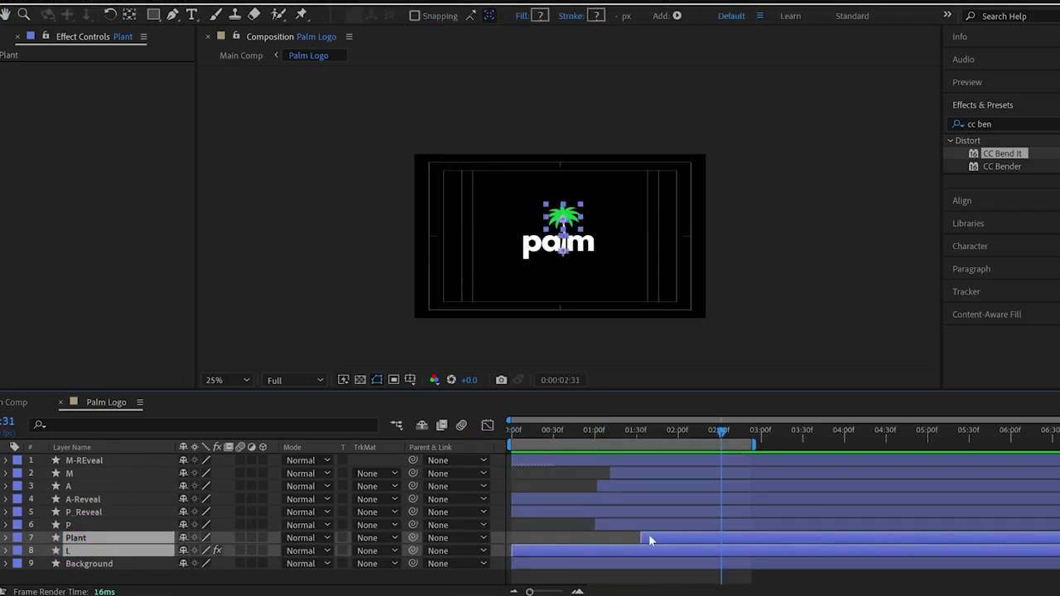
drag(653, 536, 770, 535)
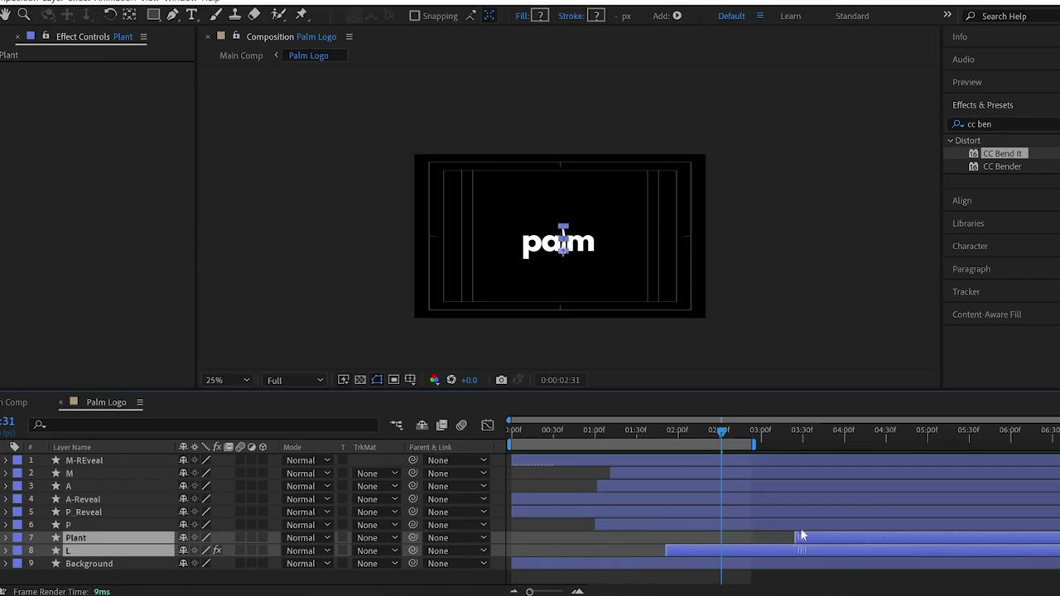
drag(721, 430, 405, 438)
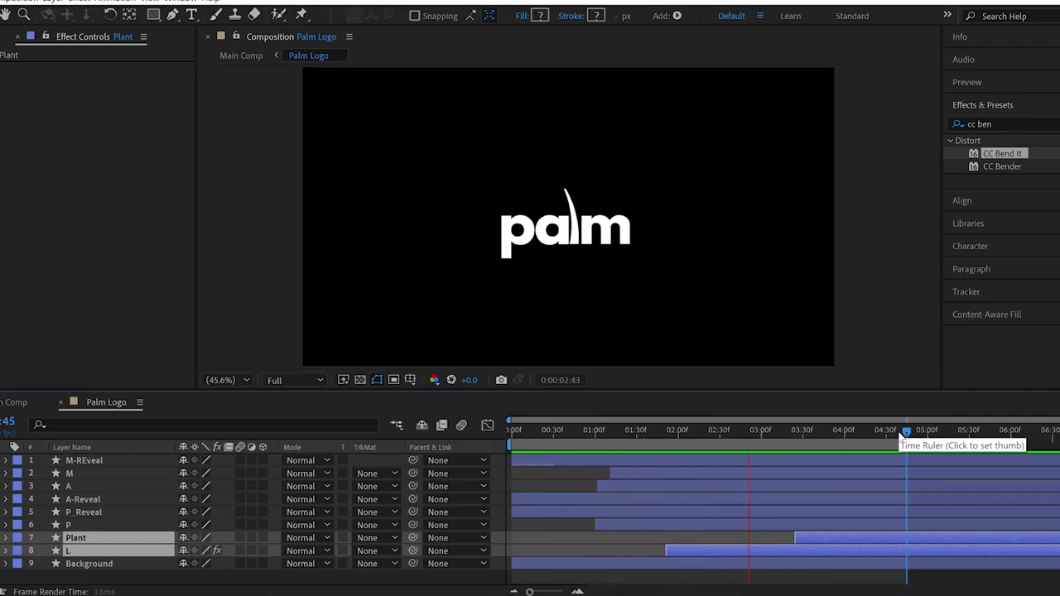
Step: Move the L layer's last two Bend keyframes and its final Scale keyframe about 10 frames earlier, and preview the faster trunk growth
click(702, 550)
key(u)
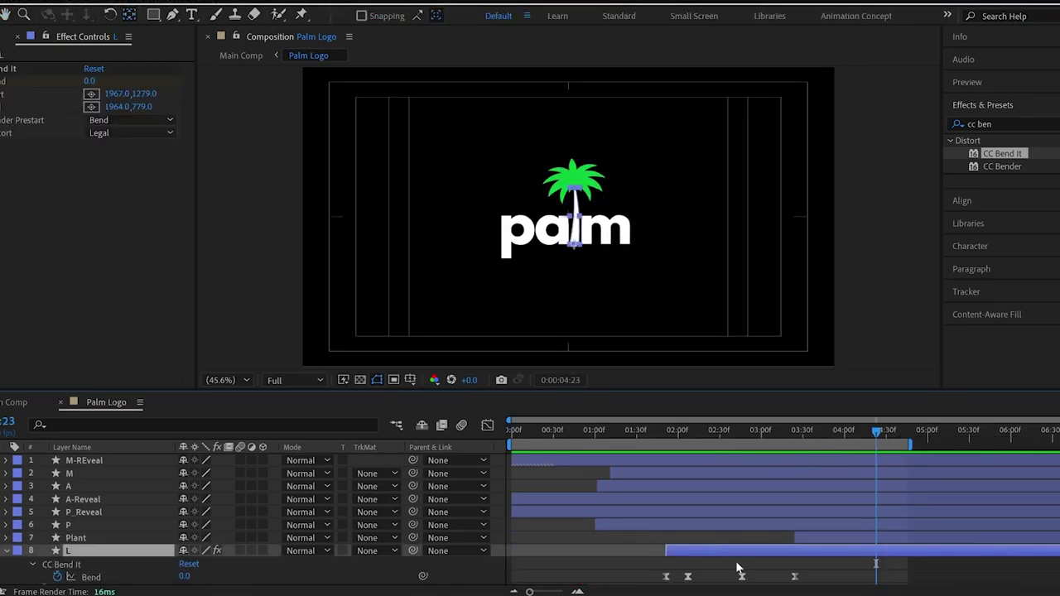
drag(839, 564, 726, 567)
scroll(729, 573, down, 1)
click(750, 563)
click(661, 432)
key(space)
key(g)
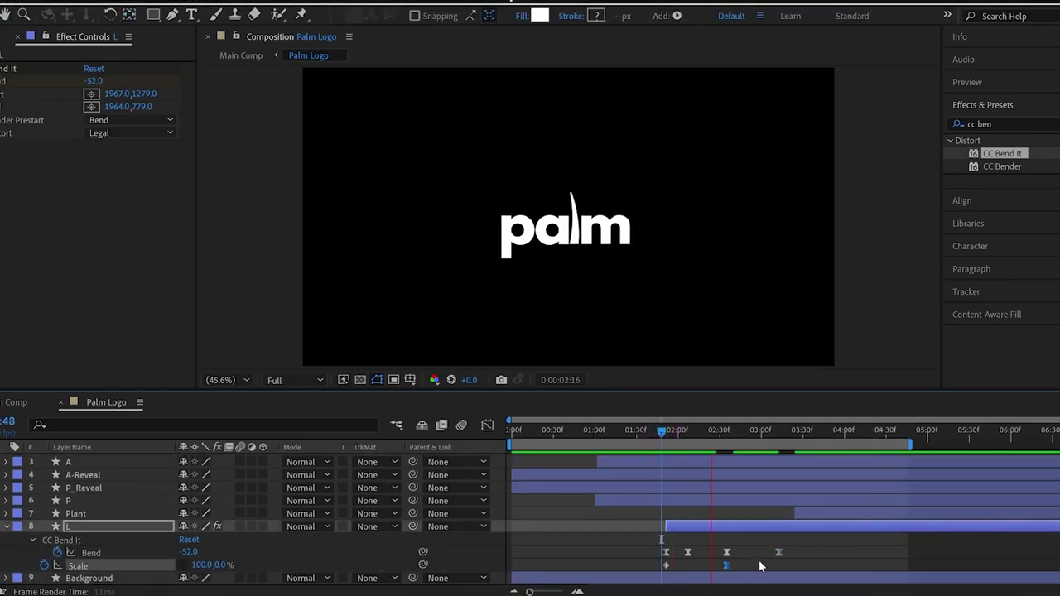
key(space)
Step: Shift the Plant layer earlier so it starts at about 0:00:03:07, and preview the leaves popping out
click(793, 513)
click(686, 429)
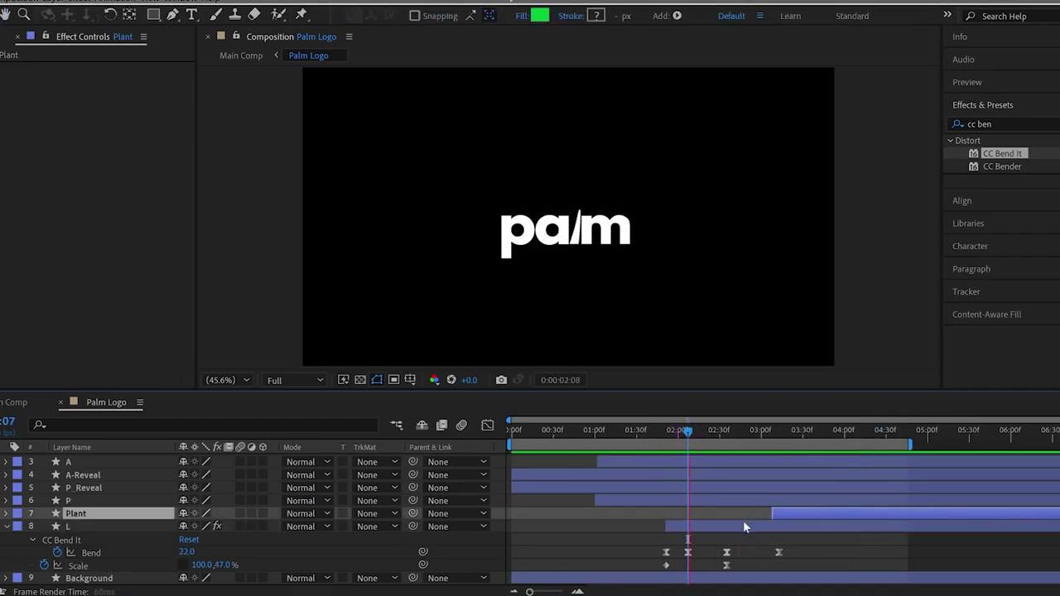
key(space)
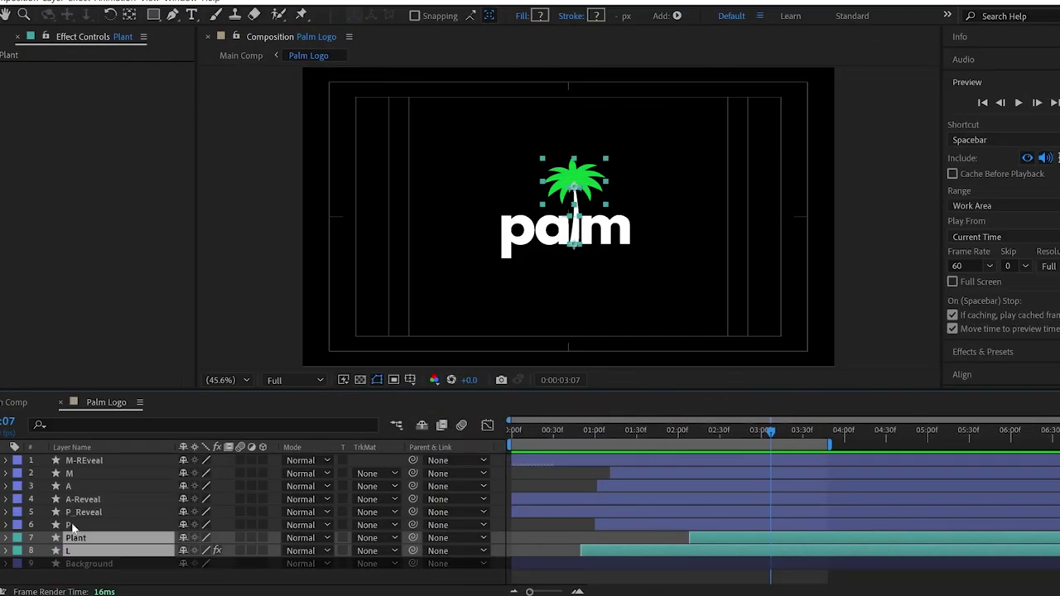
Step: Pre-compose the six letter and reveal layers, from M-REveal to P, into a new composition named Text animation one
click(75, 524)
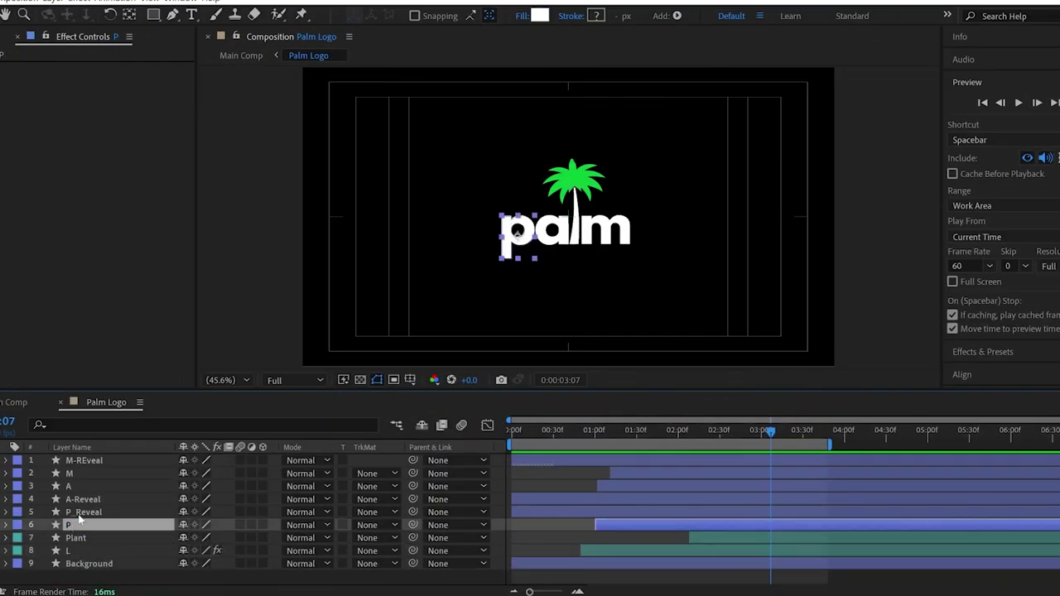
shift+click(81, 458)
right_click(81, 459)
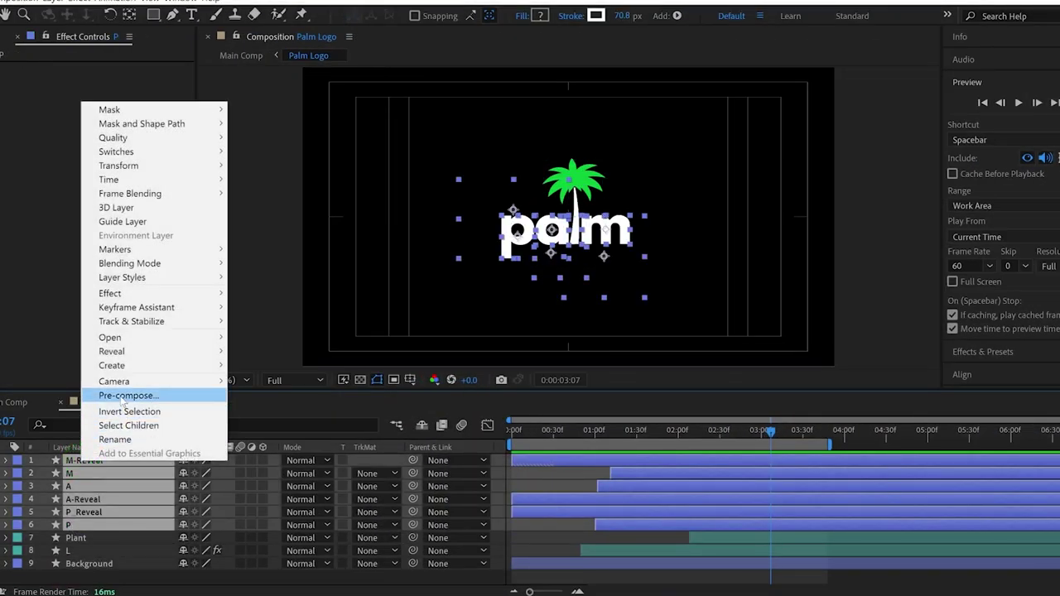
click(123, 396)
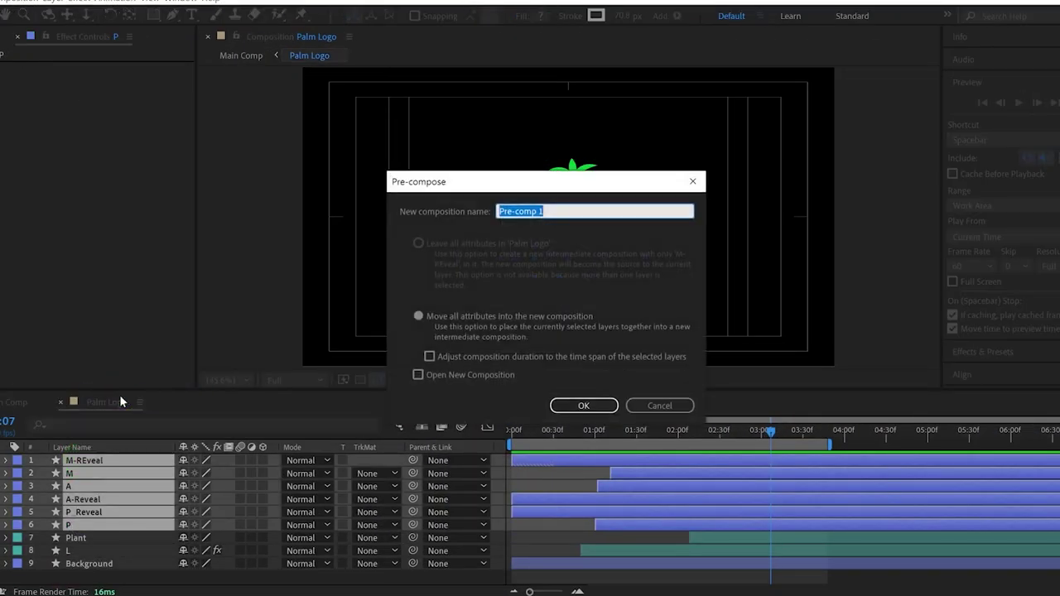
text(Text animation one)
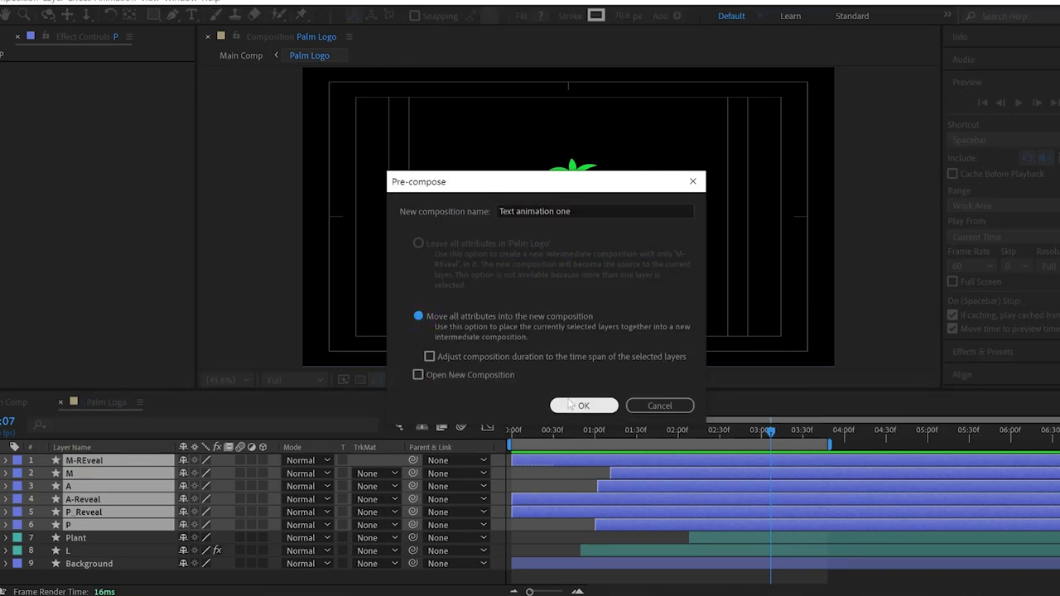
click(584, 404)
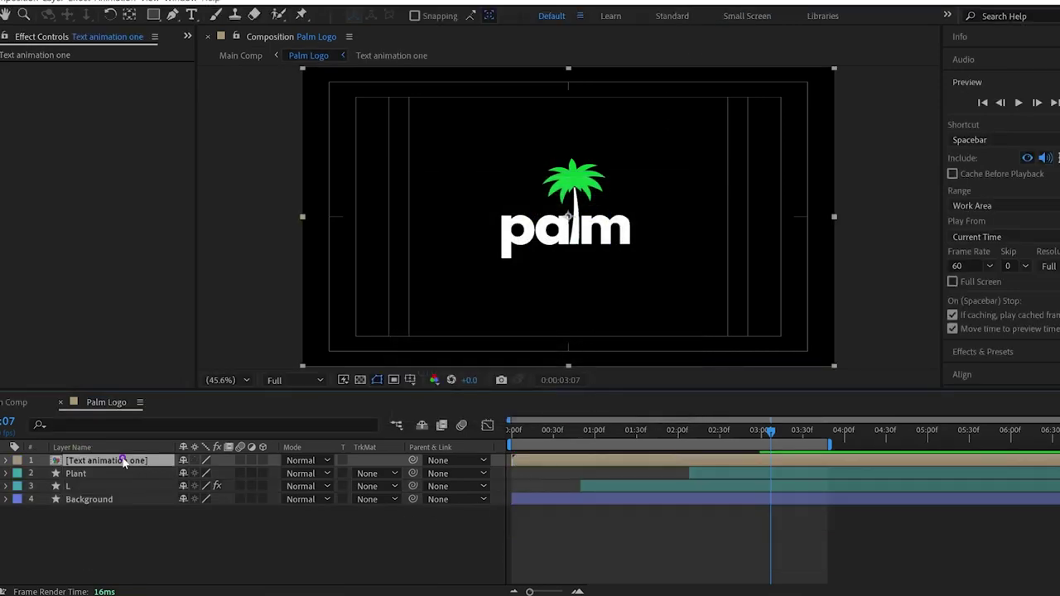
Step: Duplicate the Text animation one layer and offset the upper copy a few frames later than the lower one
key(ctrl+d)
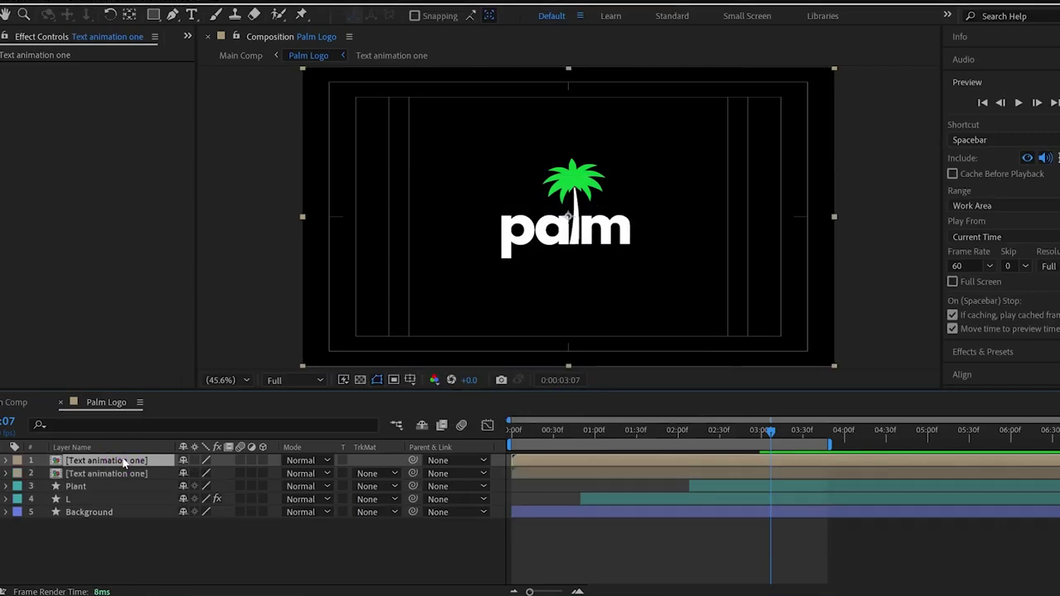
click(522, 476)
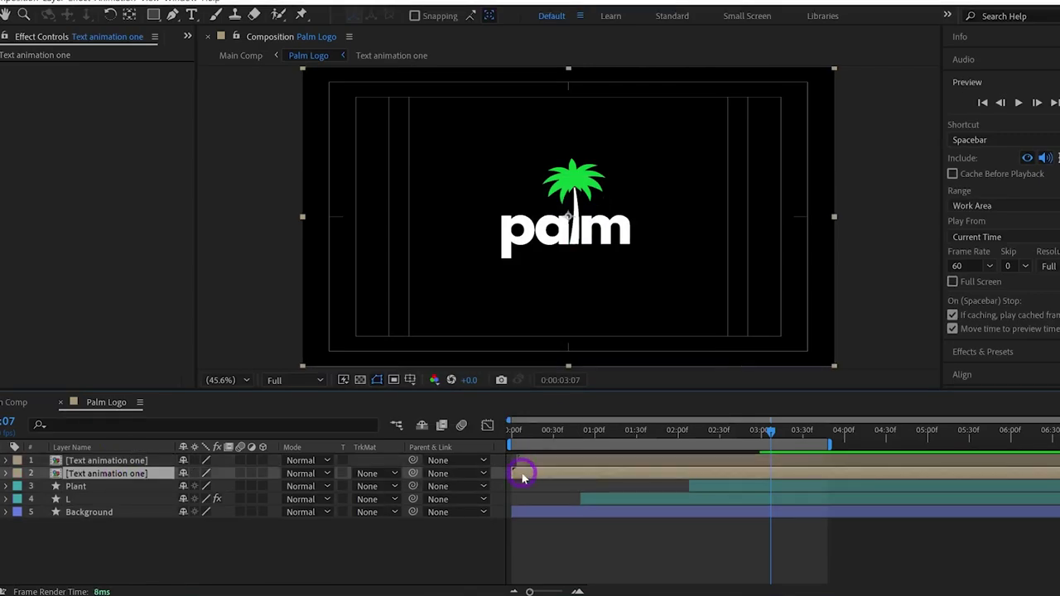
Step: Apply a Fill effect to the lower Text animation one layer, coloured with the green sampled from the palm leaves, and preview it
click(81, 4)
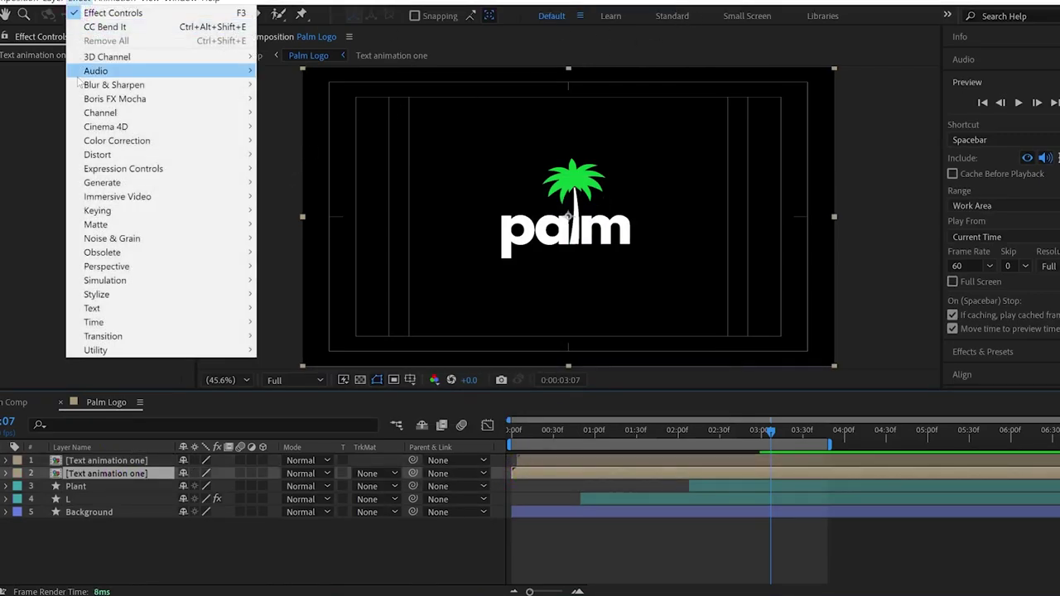
mouse_move(100, 182)
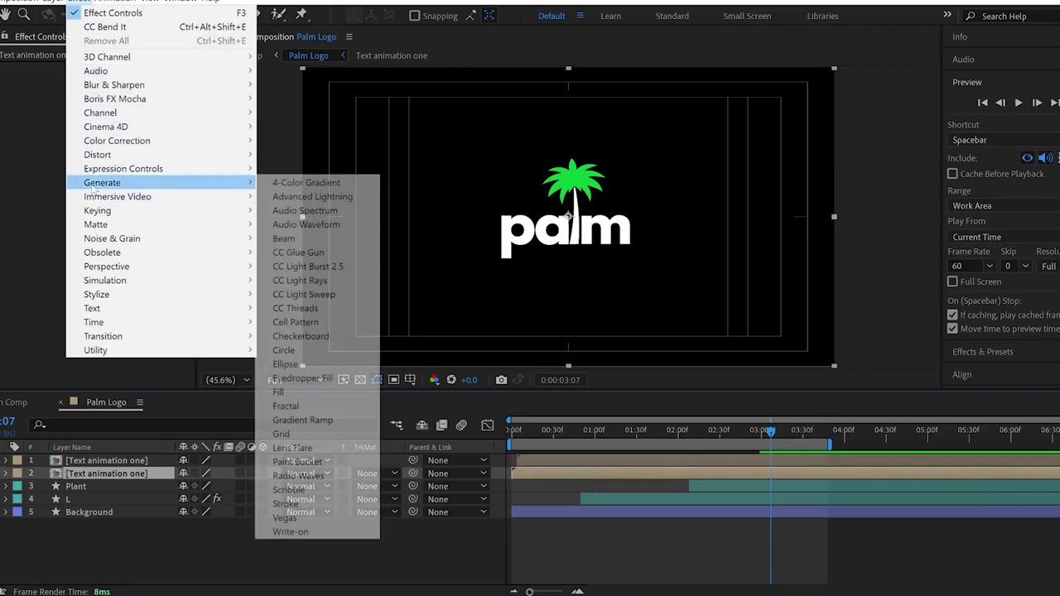
click(294, 391)
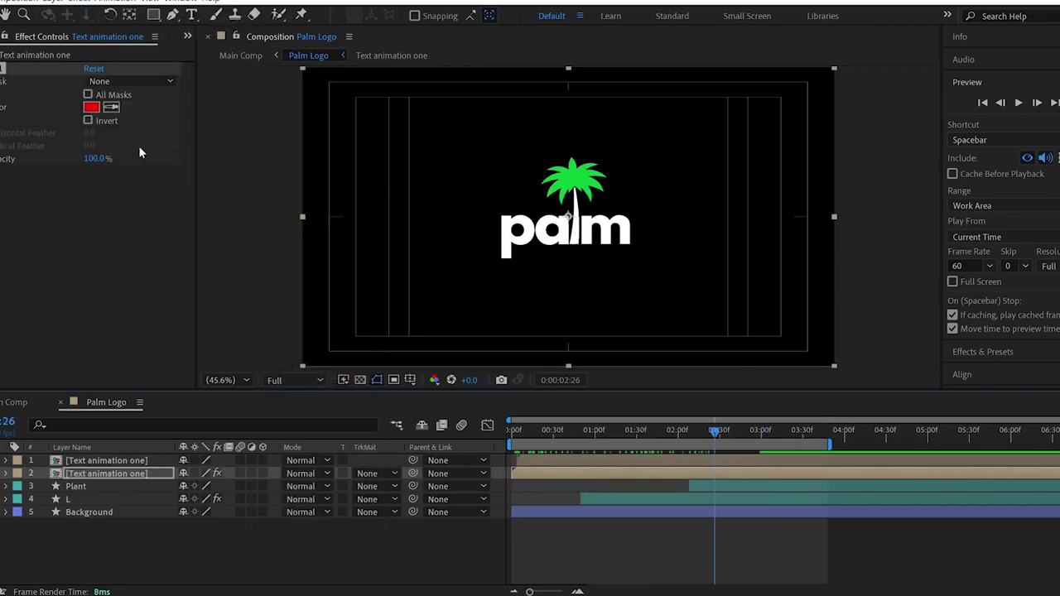
click(91, 108)
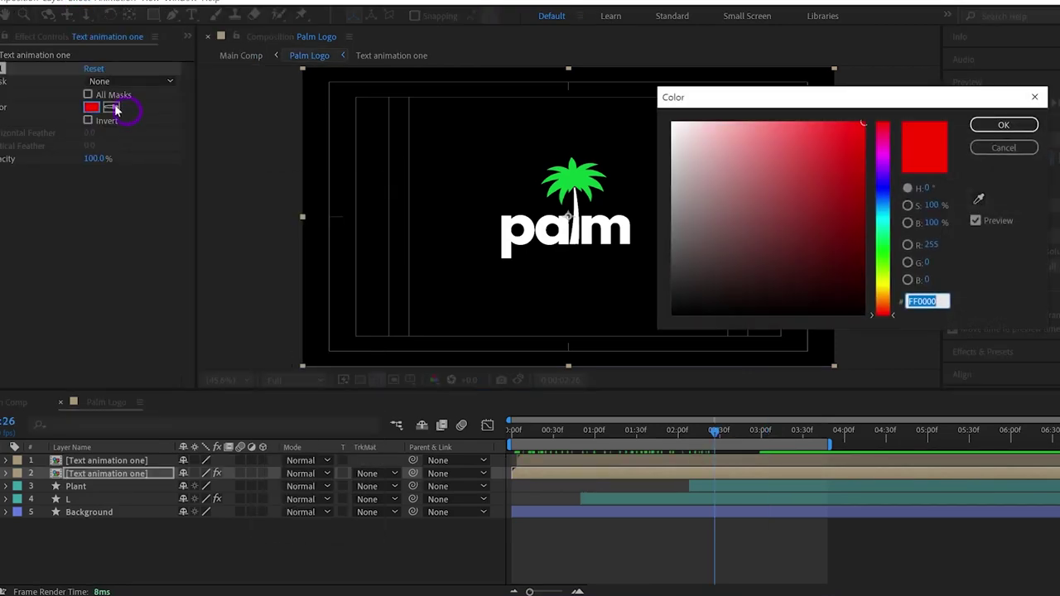
click(977, 199)
click(589, 174)
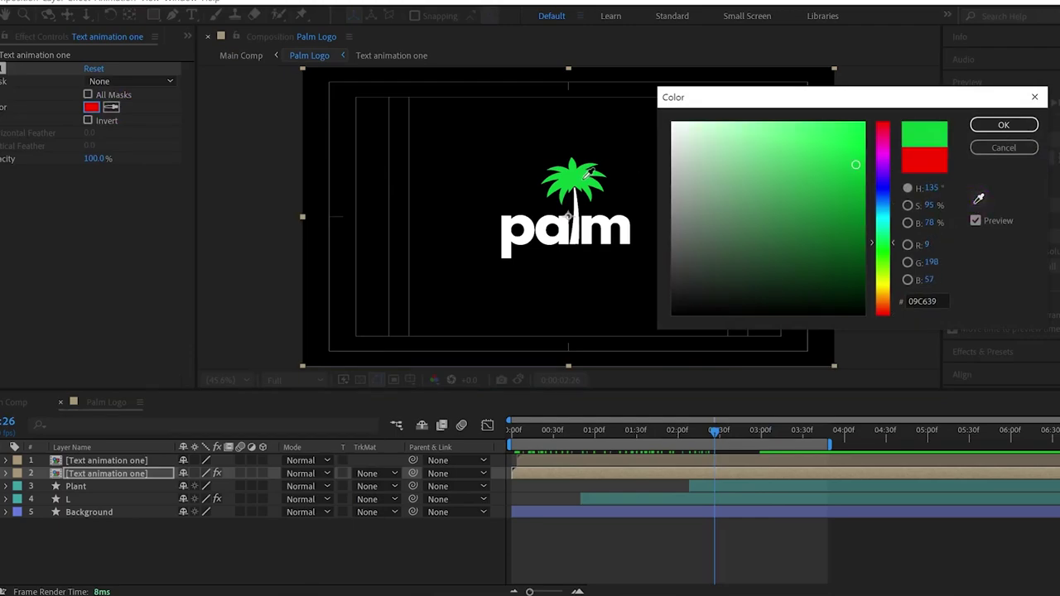
click(982, 133)
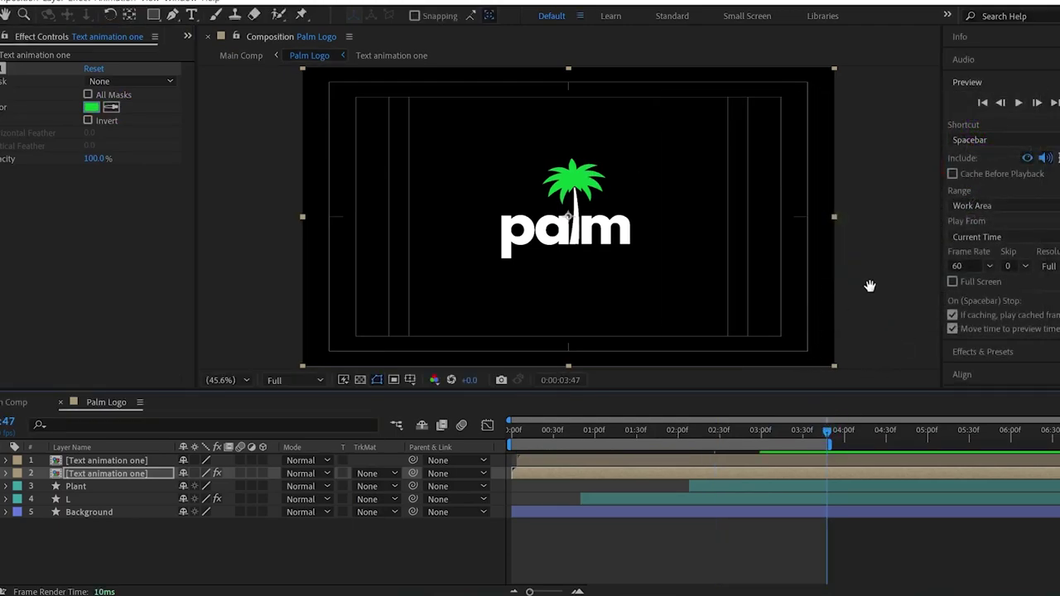
key(space)
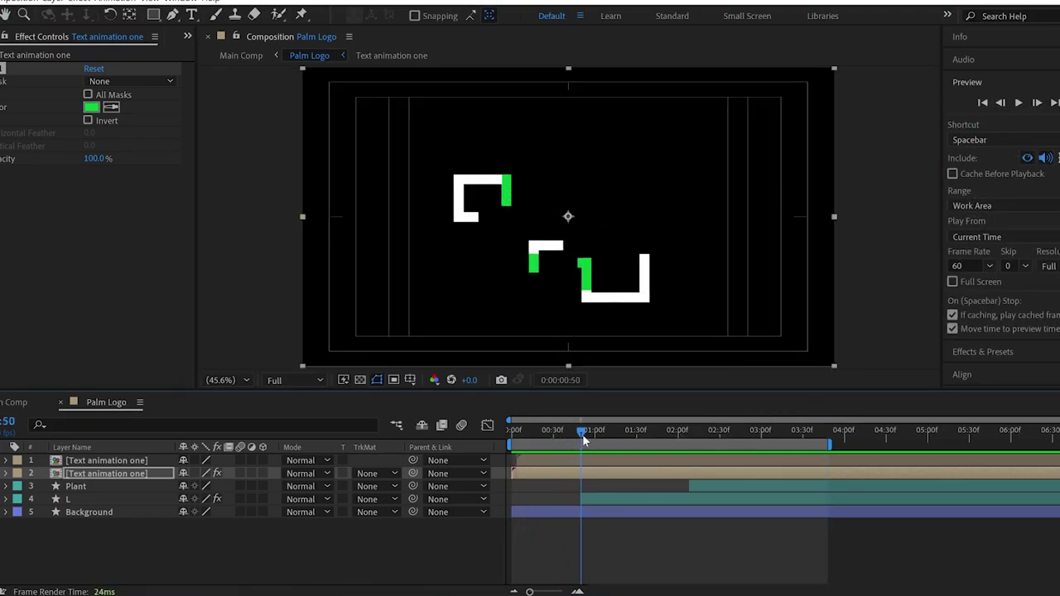
Step: Shift the upper Text animation one layer slightly earlier to shorten the green trail, and preview the animation
key(space)
click(539, 464)
key(Delete)
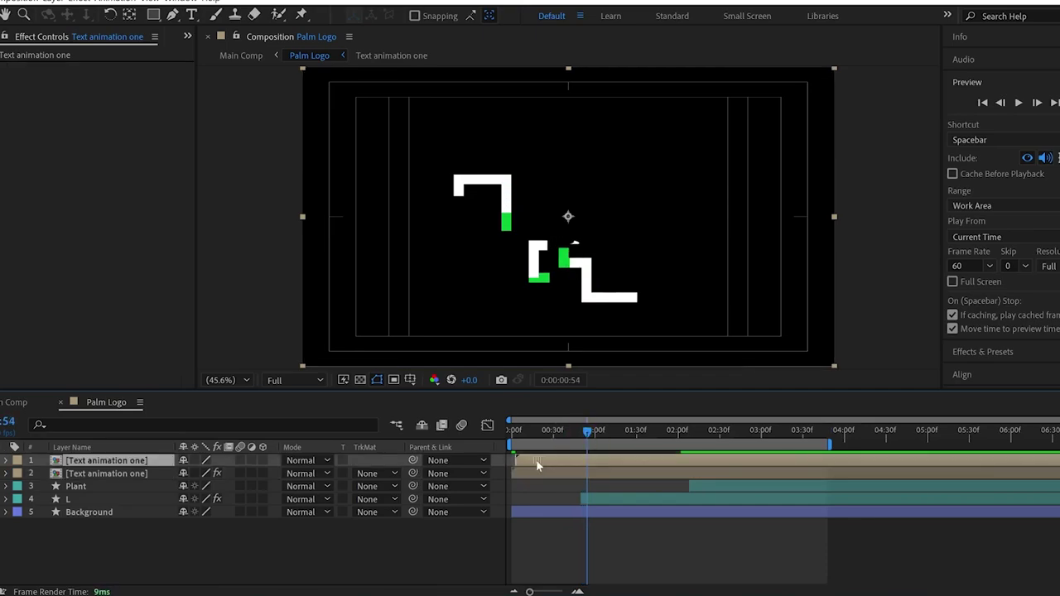
key(space)
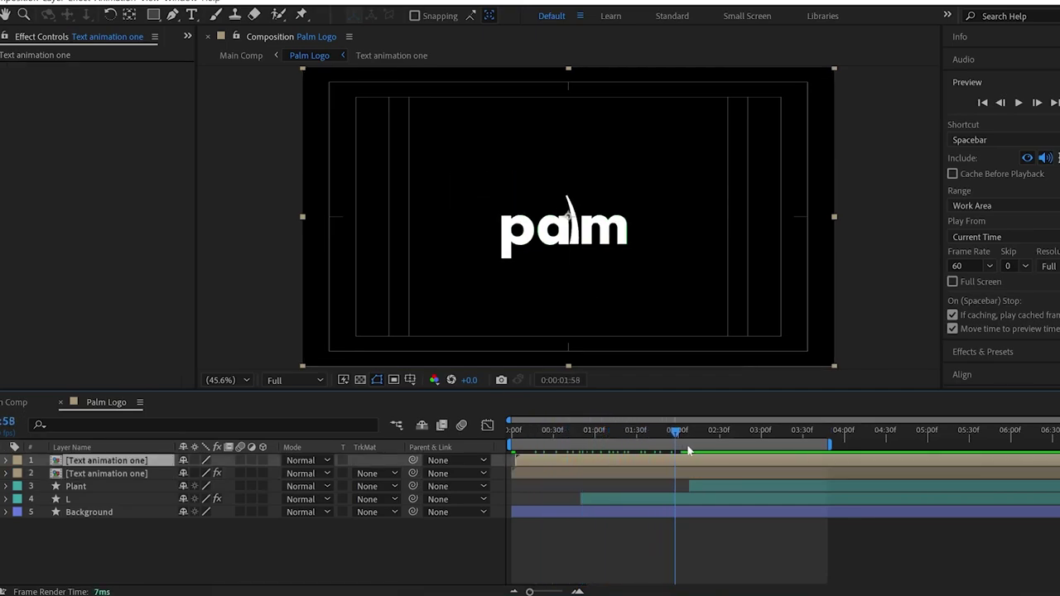